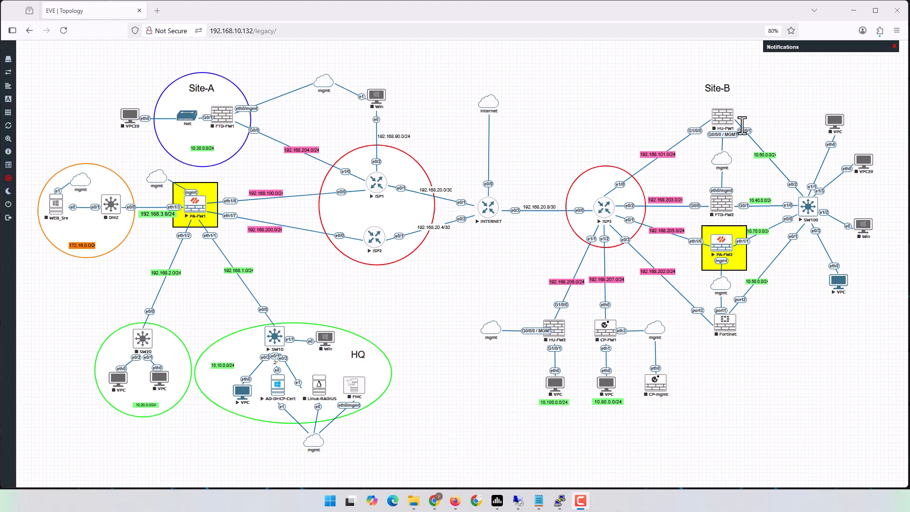
- Rerun the continuous pings to 10.70.0.11 and 10.10.0.51 in the two VPC consoles
{"action": "left_click", "coordinate": [853, 11]}
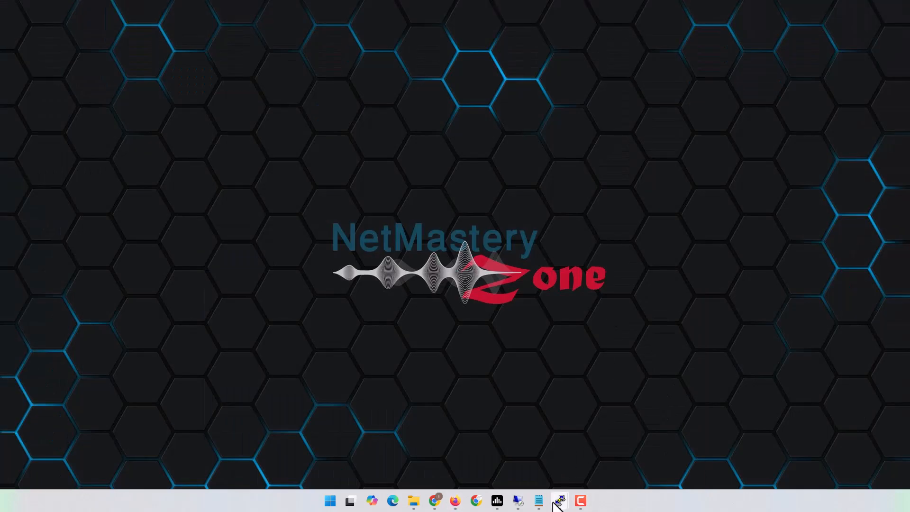
{"action": "mouse_move", "coordinate": [557, 504]}
{"action": "left_click", "coordinate": [501, 467]}
{"action": "left_click", "coordinate": [545, 448]}
{"action": "left_click", "coordinate": [329, 217]}
{"action": "key", "text": "Up"}
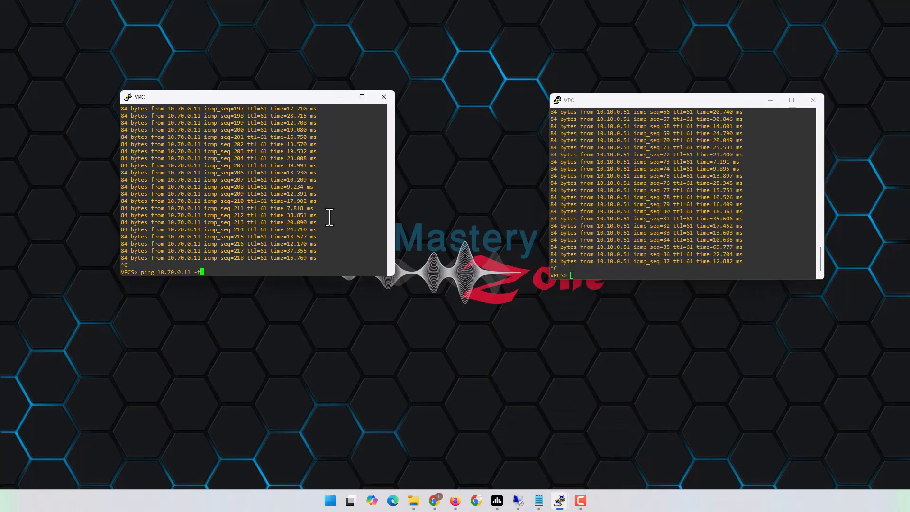
{"action": "key", "text": "Return"}
{"action": "left_click", "coordinate": [655, 227]}
{"action": "key", "text": "Up"}
{"action": "key", "text": "Return"}
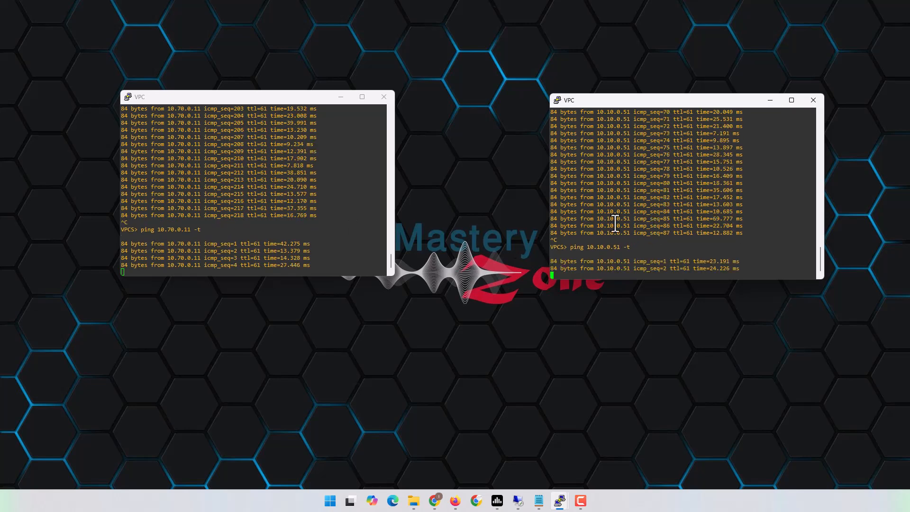
- Check the topology while replies arrive, then stop both pings with Ctrl+C
{"action": "mouse_move", "coordinate": [462, 504]}
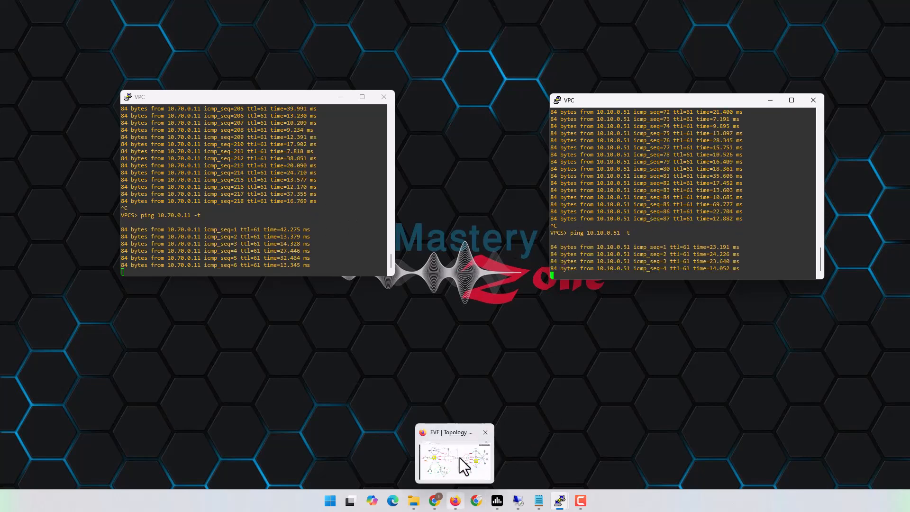
{"action": "left_click", "coordinate": [459, 457]}
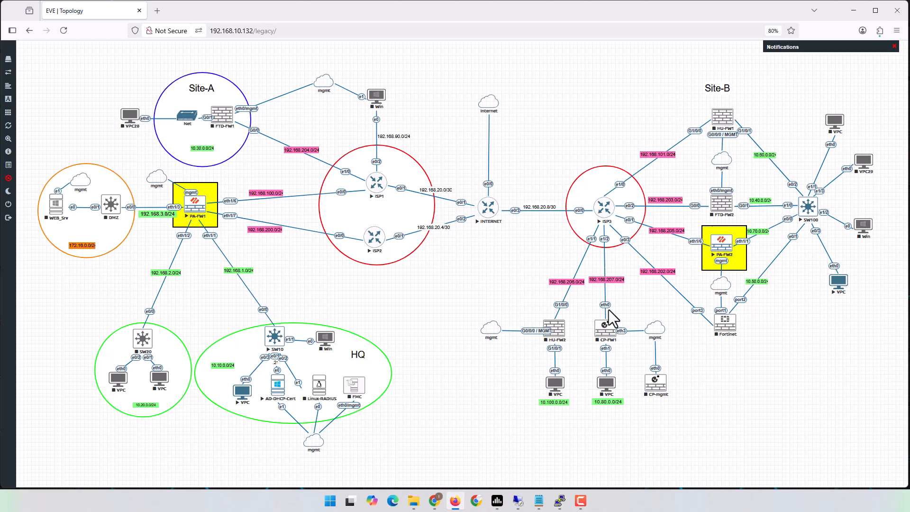
{"action": "left_click", "coordinate": [455, 503]}
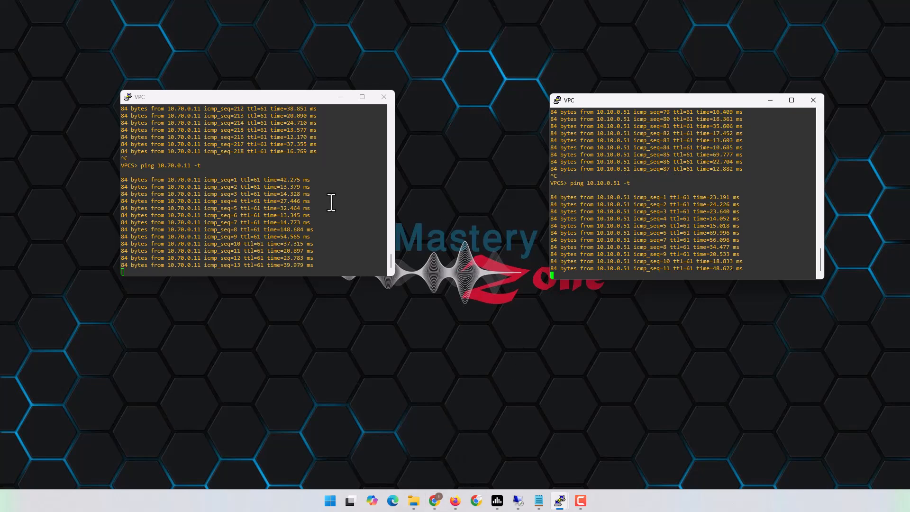
{"action": "left_click", "coordinate": [330, 201]}
{"action": "key", "text": "ctrl+c"}
{"action": "left_click", "coordinate": [609, 219]}
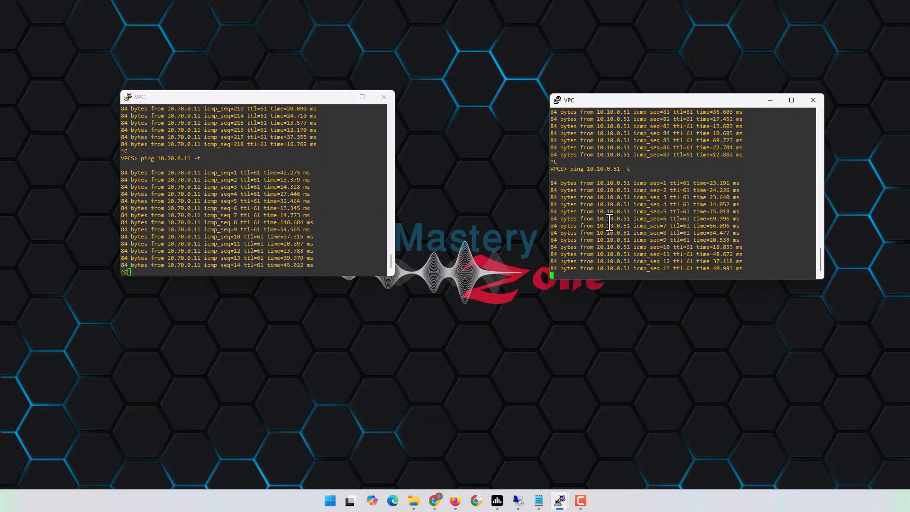
{"action": "key", "text": "ctrl+c"}
{"action": "mouse_move", "coordinate": [445, 503]}
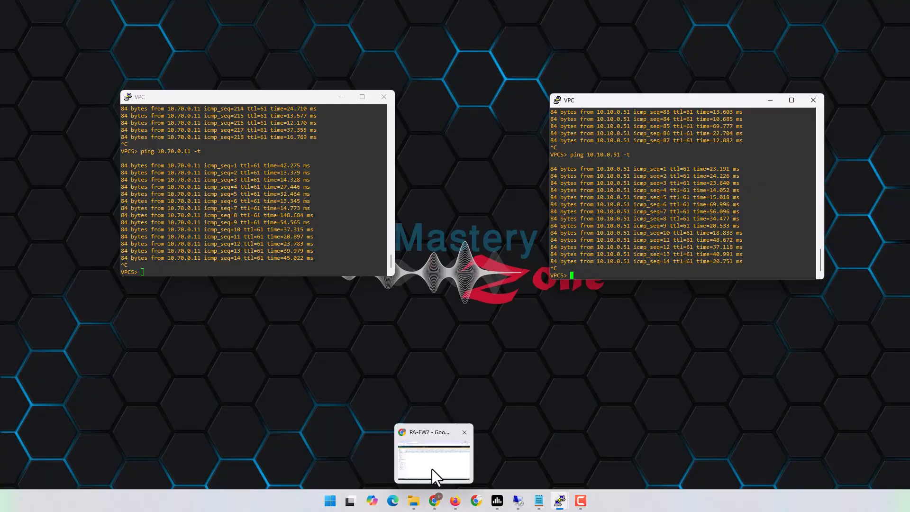
{"action": "left_click", "coordinate": [433, 471]}
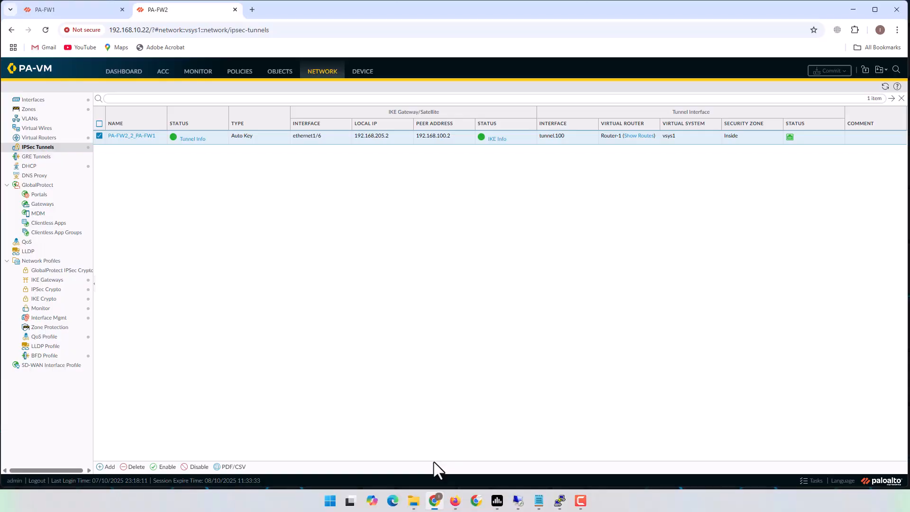
- Compare the PA-FW1 and PA-FW2 tabs, then list PA-FW1's IKE gateway to peer 192.168.205.2
{"action": "left_click", "coordinate": [76, 15]}
{"action": "left_click", "coordinate": [176, 14]}
{"action": "left_click", "coordinate": [74, 9]}
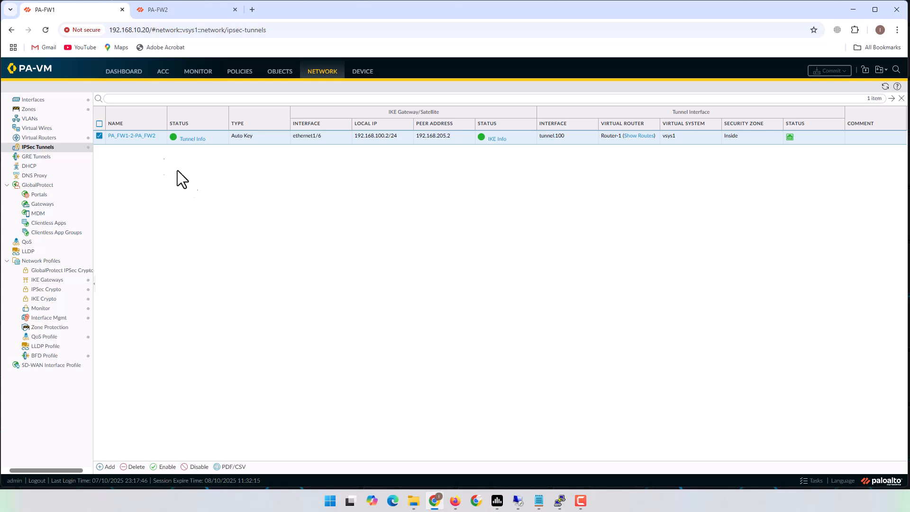
{"action": "left_click", "coordinate": [47, 279]}
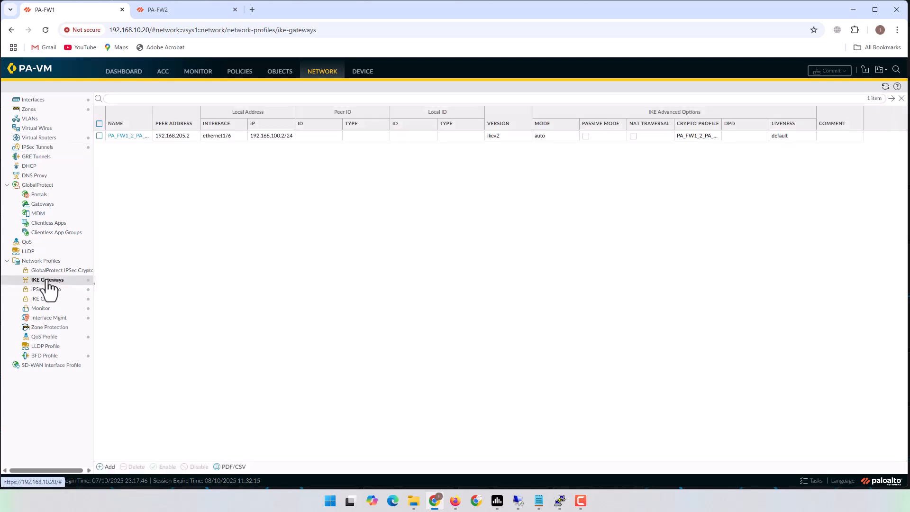
{"action": "left_click", "coordinate": [125, 136]}
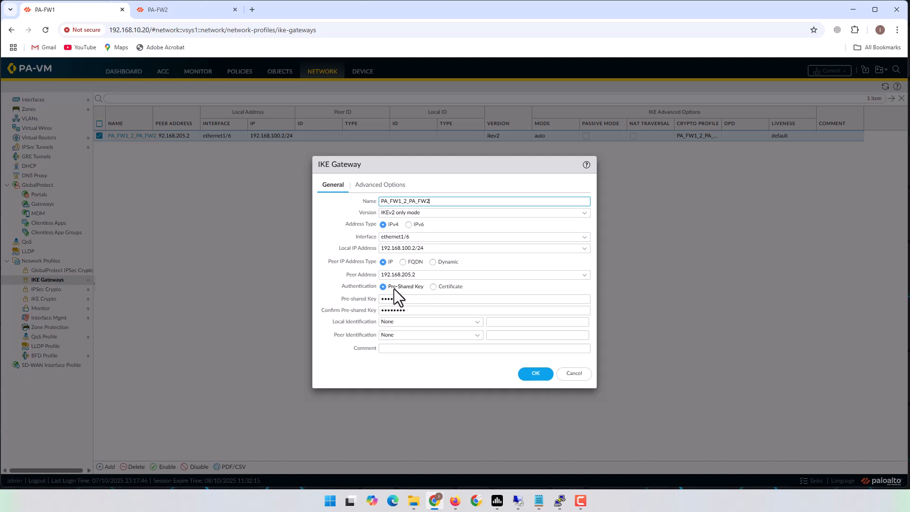
{"action": "left_click", "coordinate": [433, 287]}
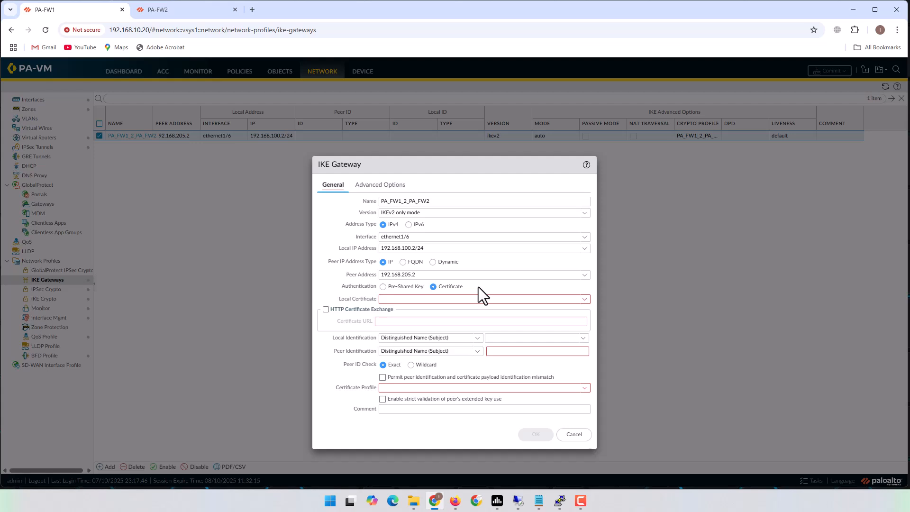
{"action": "left_click", "coordinate": [584, 300]}
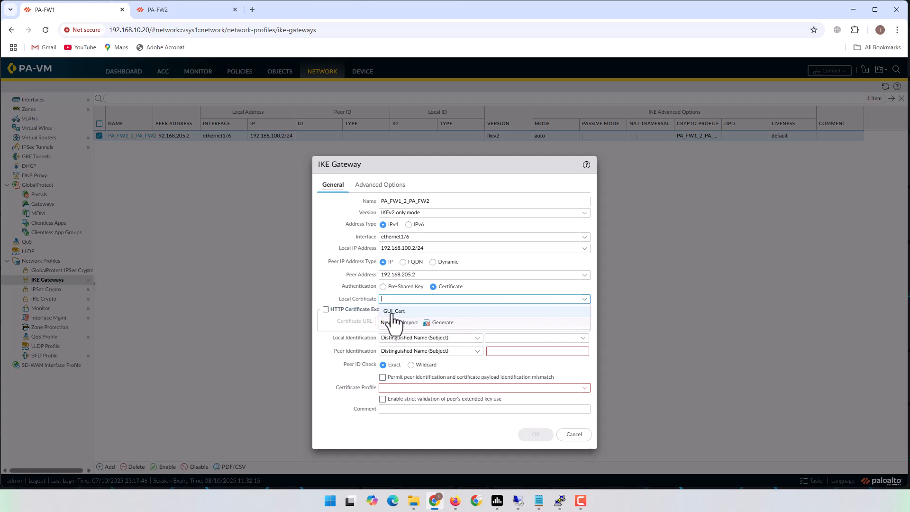
{"action": "left_click", "coordinate": [494, 288]}
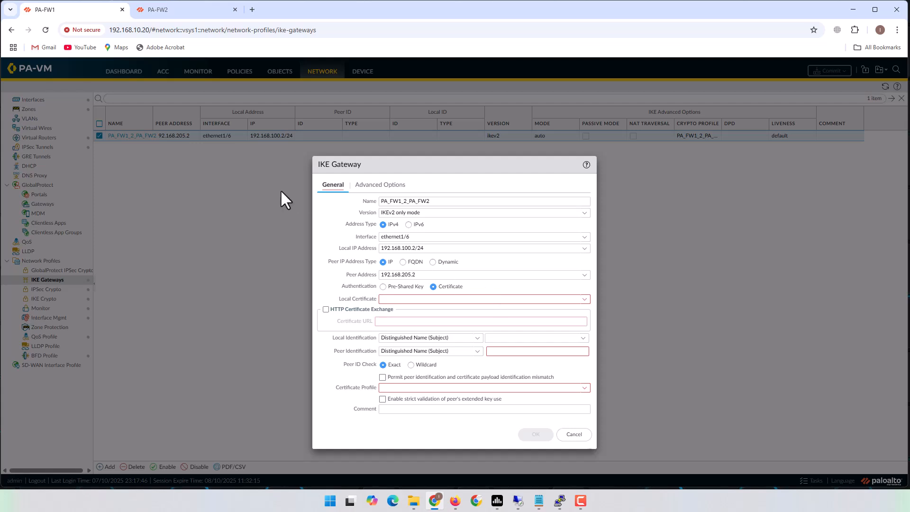
{"action": "left_click", "coordinate": [573, 434]}
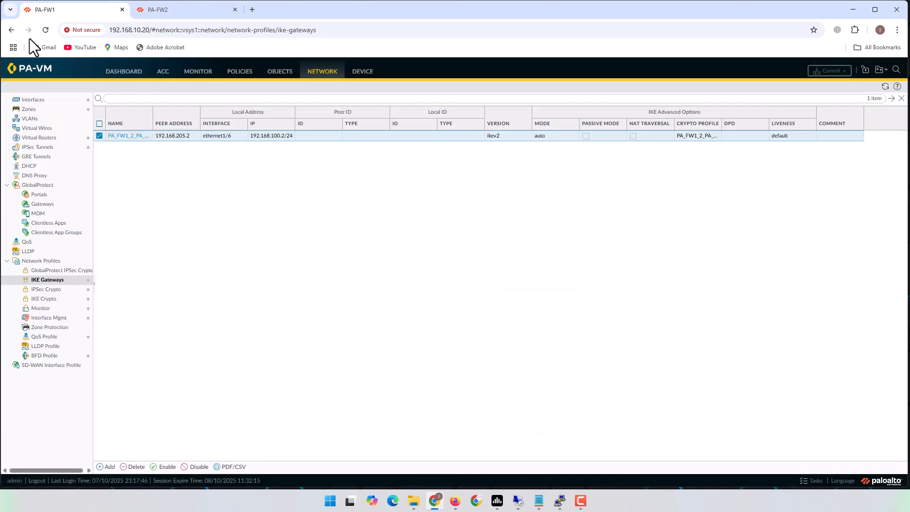
{"action": "left_click", "coordinate": [89, 30]}
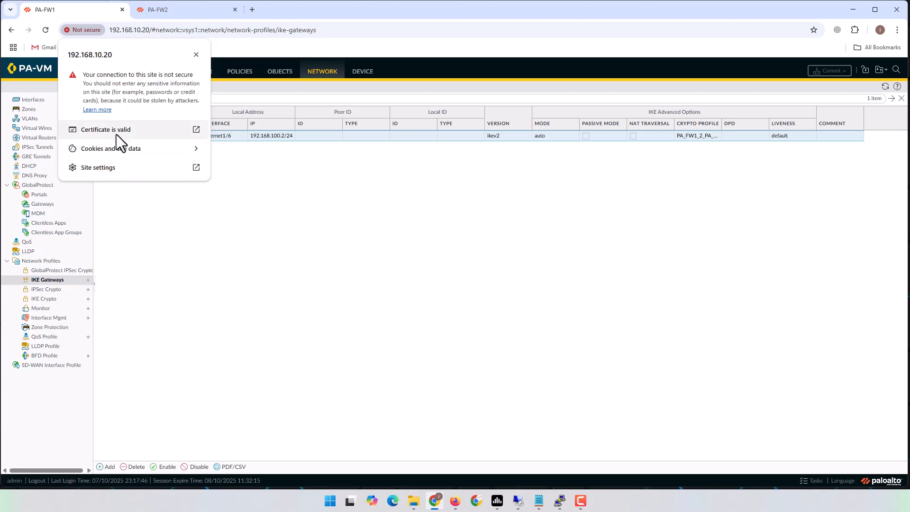
{"action": "left_click", "coordinate": [119, 131]}
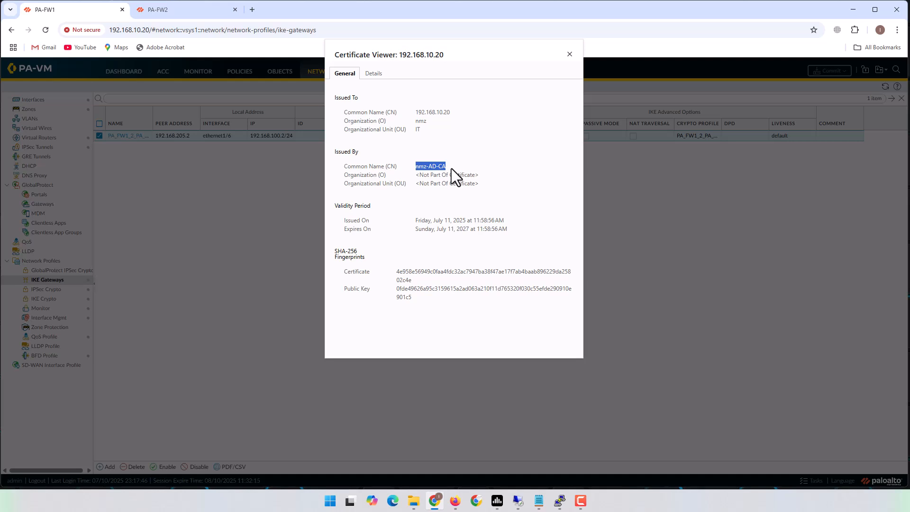
{"action": "left_click", "coordinate": [569, 54]}
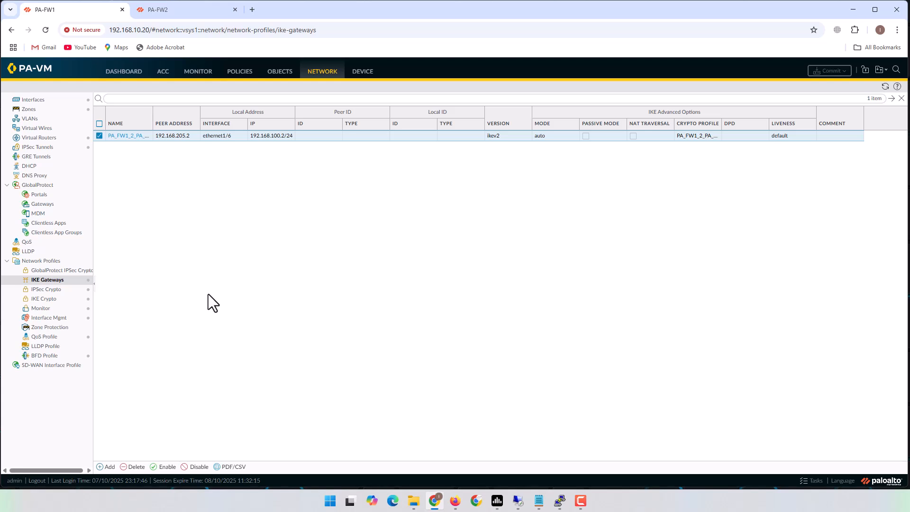
- Go to Device > Certificate Management > Certificates on PA-FW1
{"action": "left_click", "coordinate": [363, 72]}
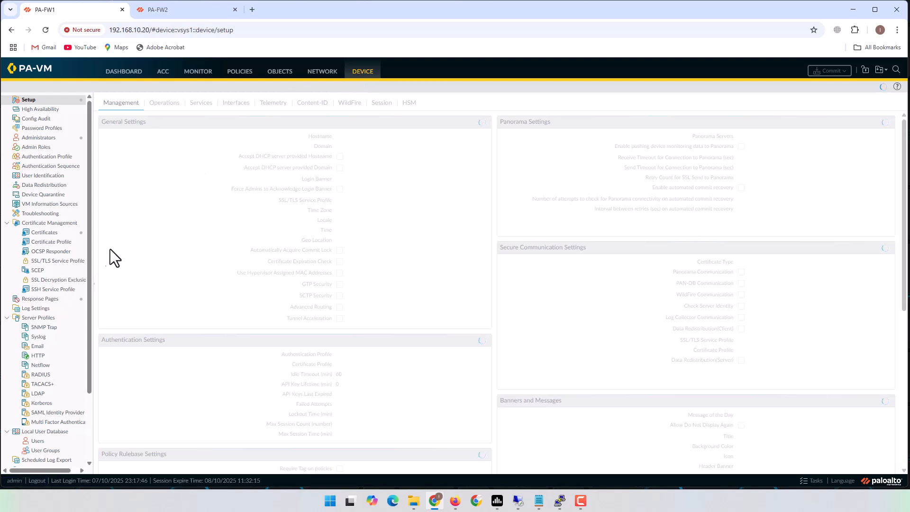
{"action": "left_click", "coordinate": [44, 233]}
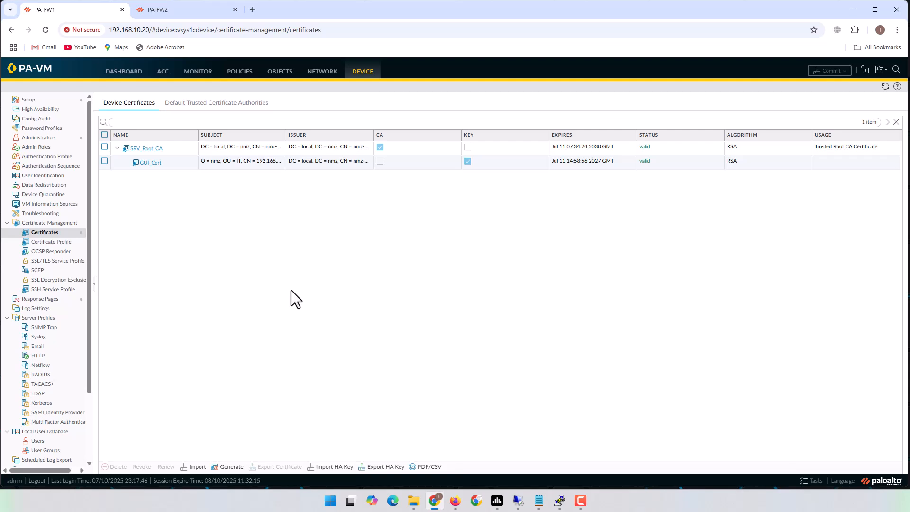
- Start a certificate named VPN_Cert, common name 192.168.100.2, signed by External Authority (CSR)
{"action": "left_click", "coordinate": [231, 468]}
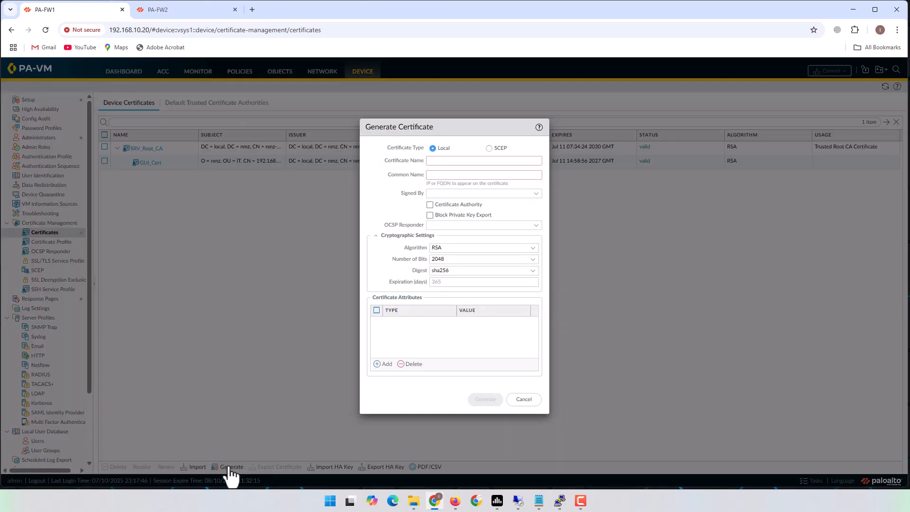
{"action": "left_click", "coordinate": [455, 161]}
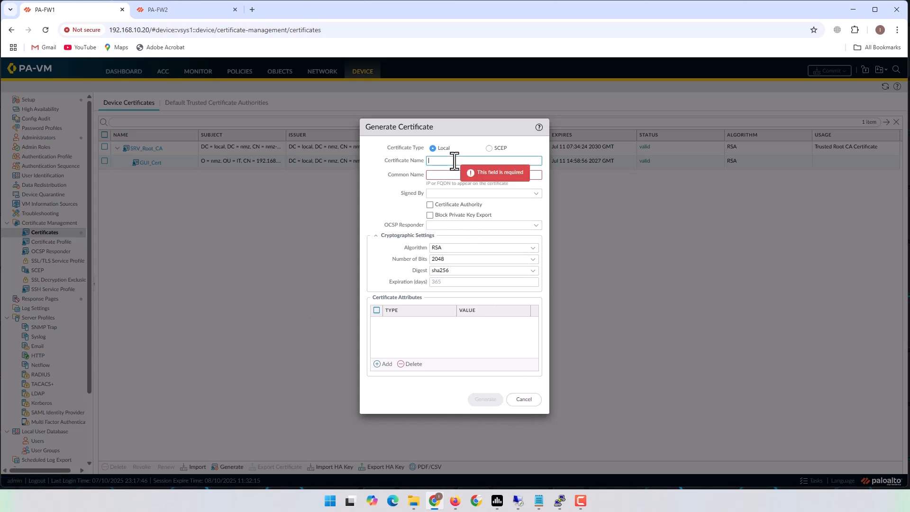
{"action": "type", "text": "VPN_Cert"}
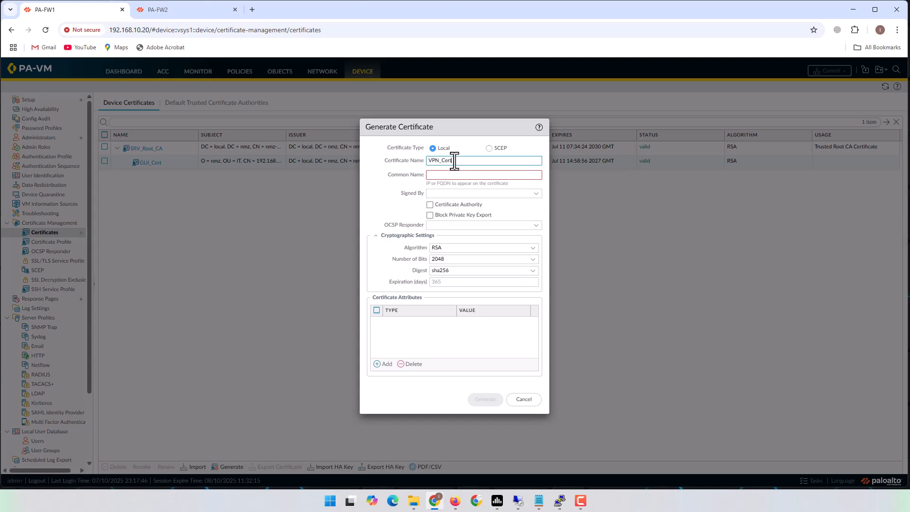
{"action": "left_click", "coordinate": [465, 175]}
{"action": "type", "text": "192.168.100.2"}
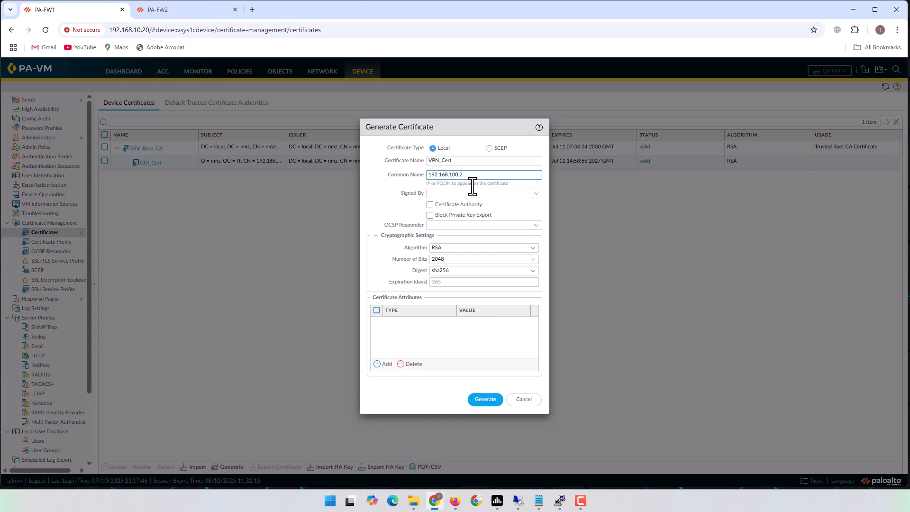
{"action": "left_click_drag", "start_coordinate": [469, 174], "coordinate": [414, 174]}
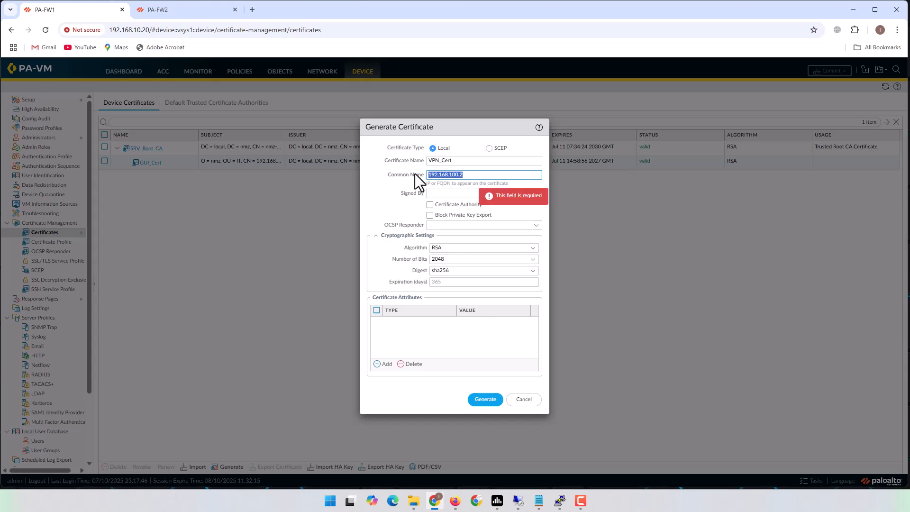
{"action": "left_click", "coordinate": [406, 198]}
{"action": "left_click", "coordinate": [536, 194]}
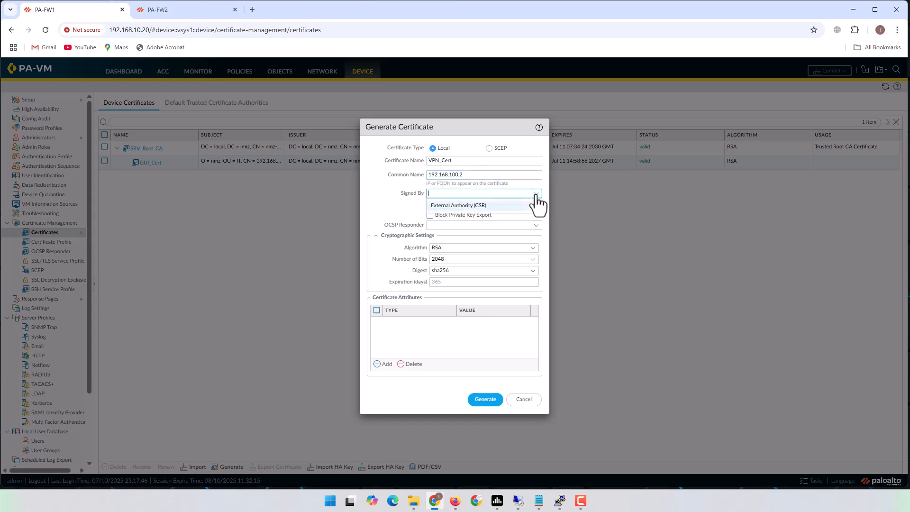
{"action": "left_click", "coordinate": [464, 207]}
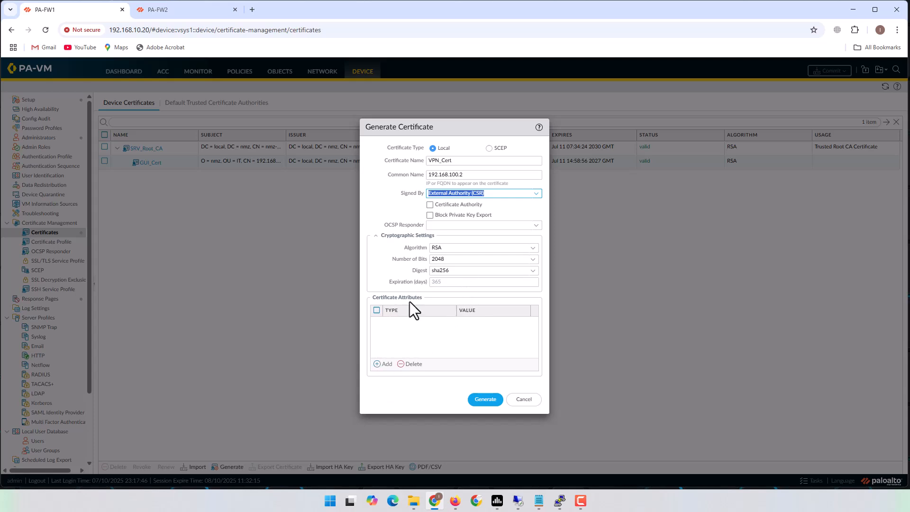
- Add Organization, Department, Host Name and IP Address attribute rows to the certificate
{"action": "left_click", "coordinate": [382, 364]}
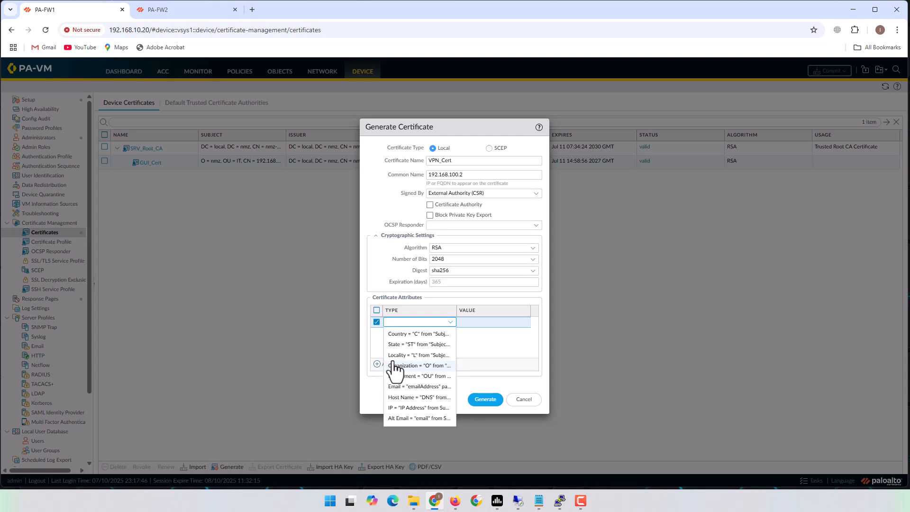
{"action": "left_click", "coordinate": [427, 365]}
{"action": "left_click", "coordinate": [385, 365]}
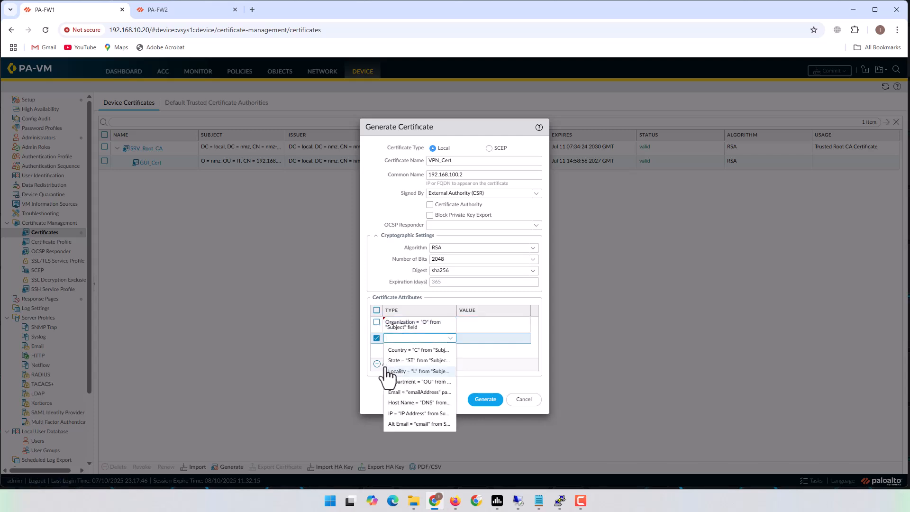
{"action": "left_click", "coordinate": [429, 384]}
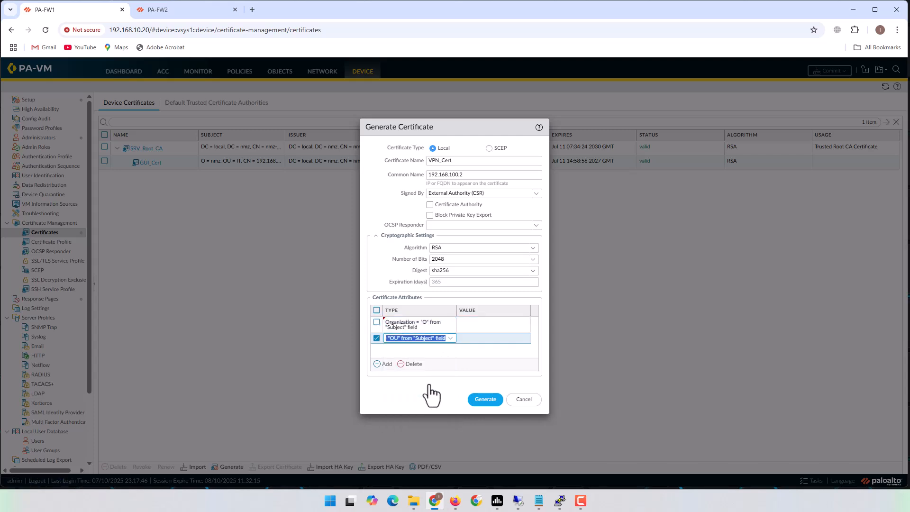
{"action": "left_click", "coordinate": [382, 365]}
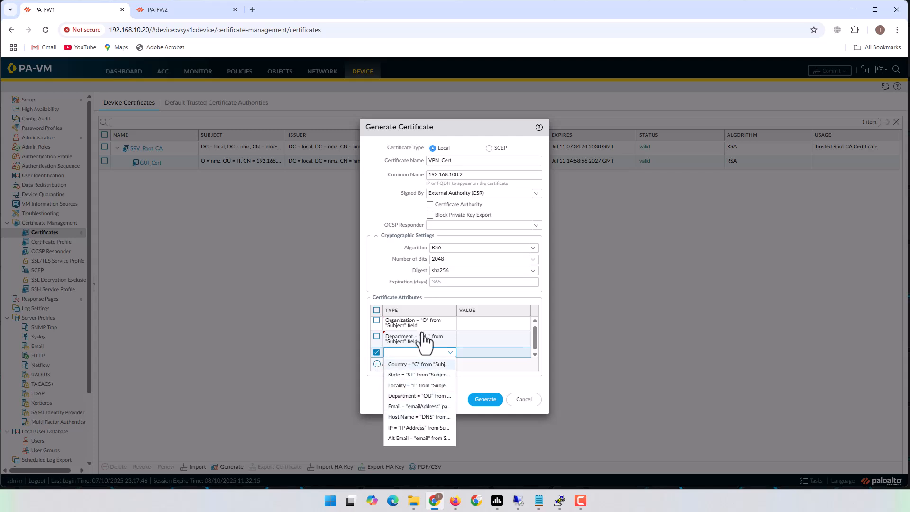
{"action": "left_click", "coordinate": [428, 417]}
{"action": "left_click", "coordinate": [378, 365]}
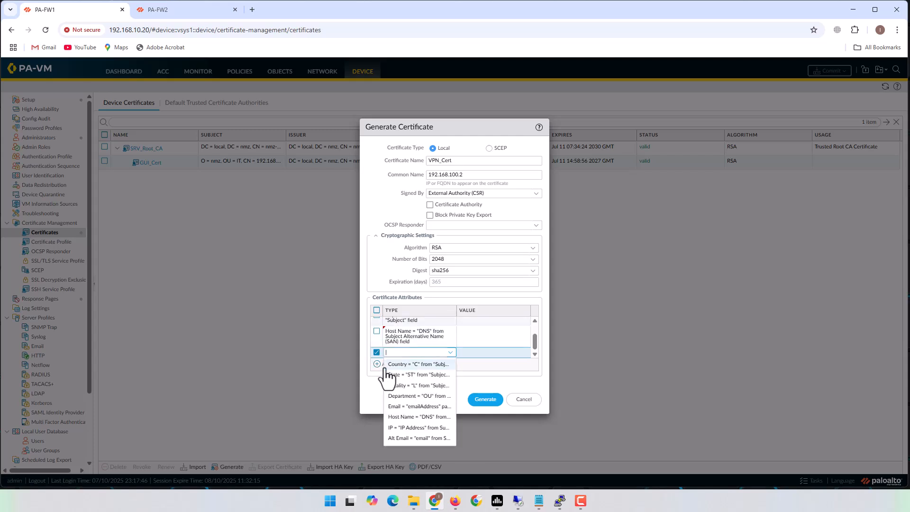
{"action": "left_click", "coordinate": [432, 428]}
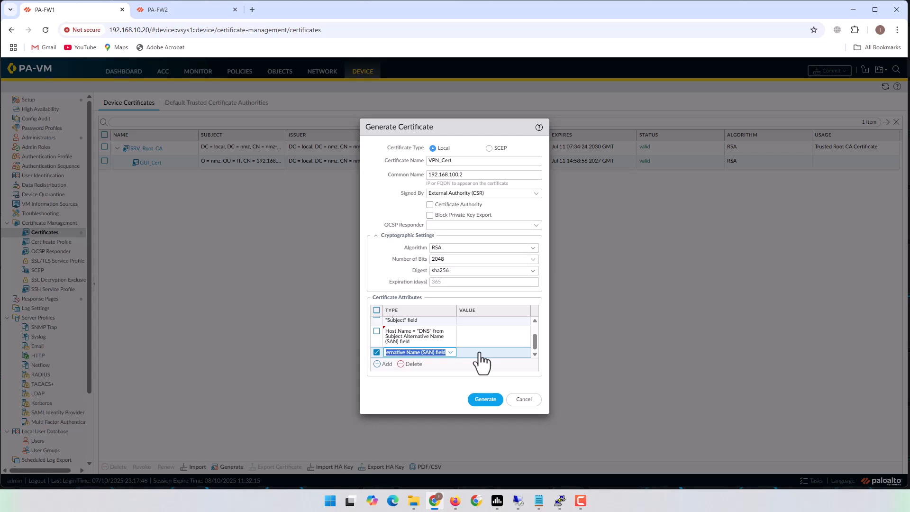
{"action": "left_click", "coordinate": [480, 352]}
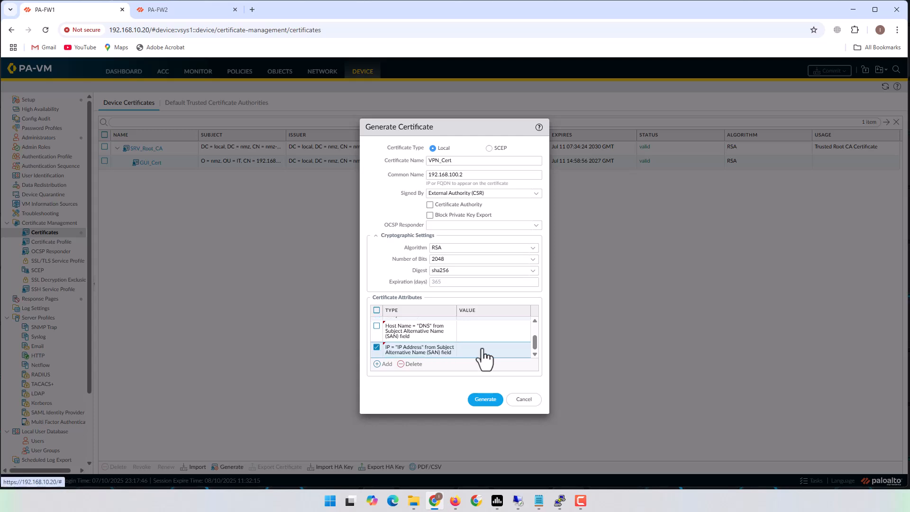
- Fill in host name 192.168.100.2, IP, department IT and organization nmz, then generate
{"action": "left_click", "coordinate": [482, 349]}
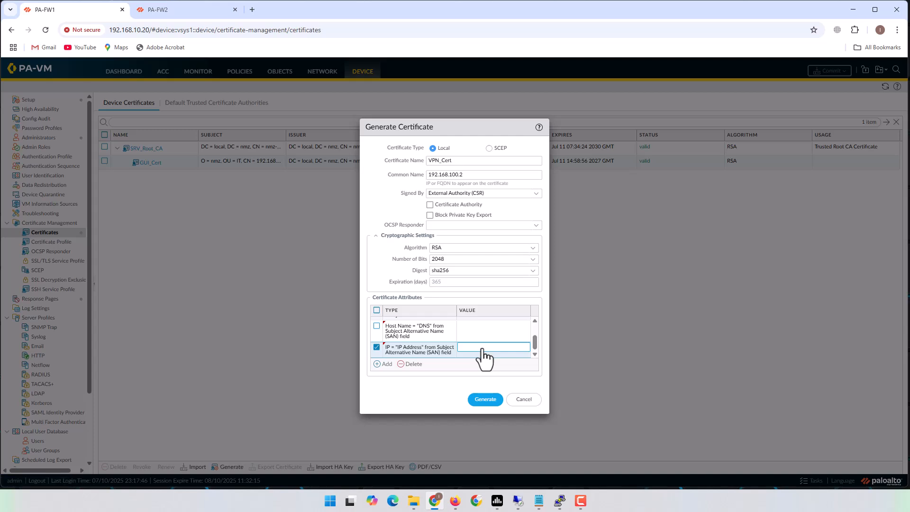
{"action": "type", "text": "192.168.1000.2"}
{"action": "left_click", "coordinate": [481, 331]}
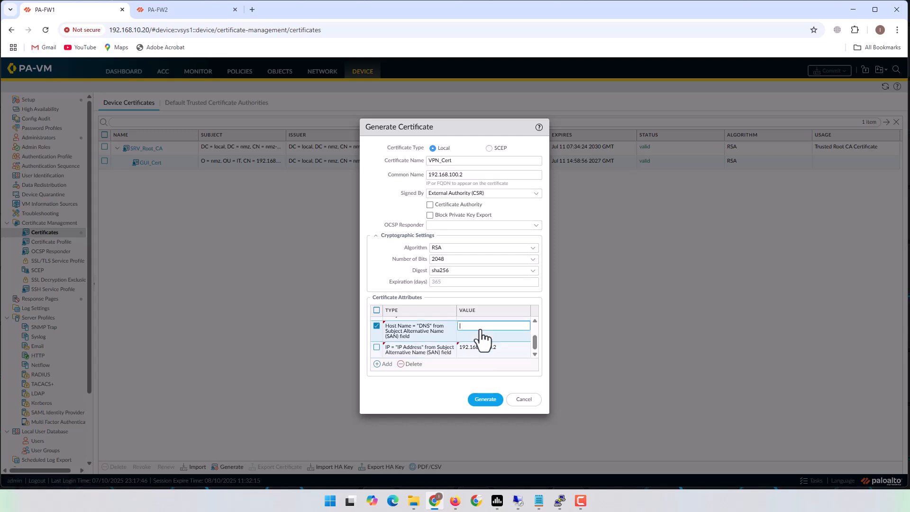
{"action": "type", "text": "192.168.100.2"}
{"action": "left_click", "coordinate": [488, 349]}
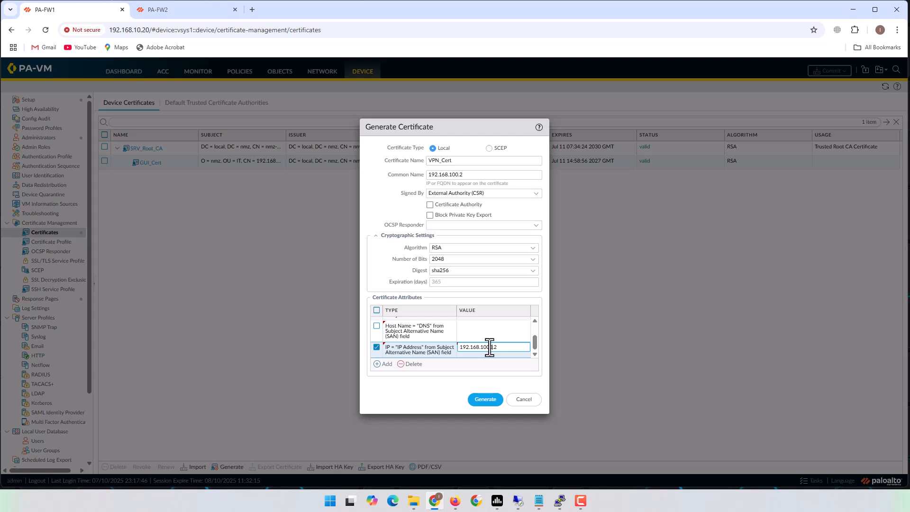
{"action": "scroll", "coordinate": [487, 345], "scroll_direction": "up", "scroll_amount": 2}
{"action": "left_click", "coordinate": [482, 342]}
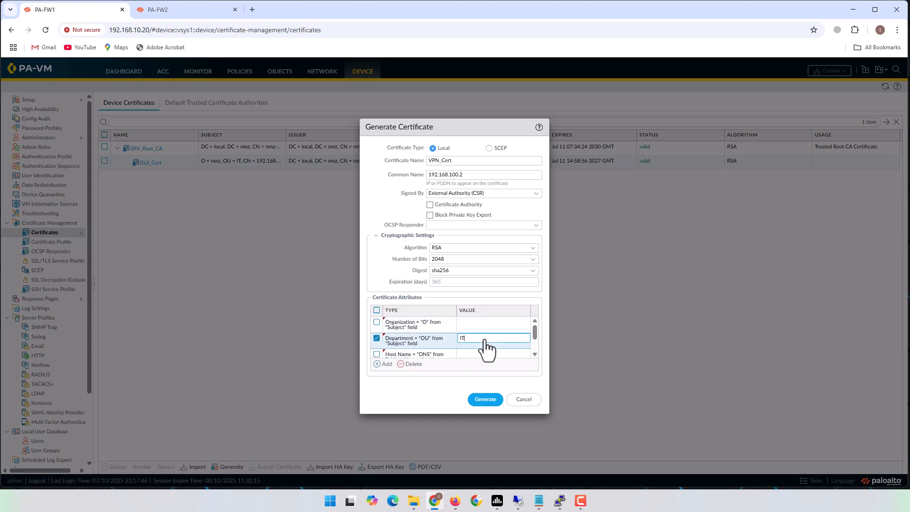
{"action": "type", "text": "IT"}
{"action": "left_click", "coordinate": [488, 324]}
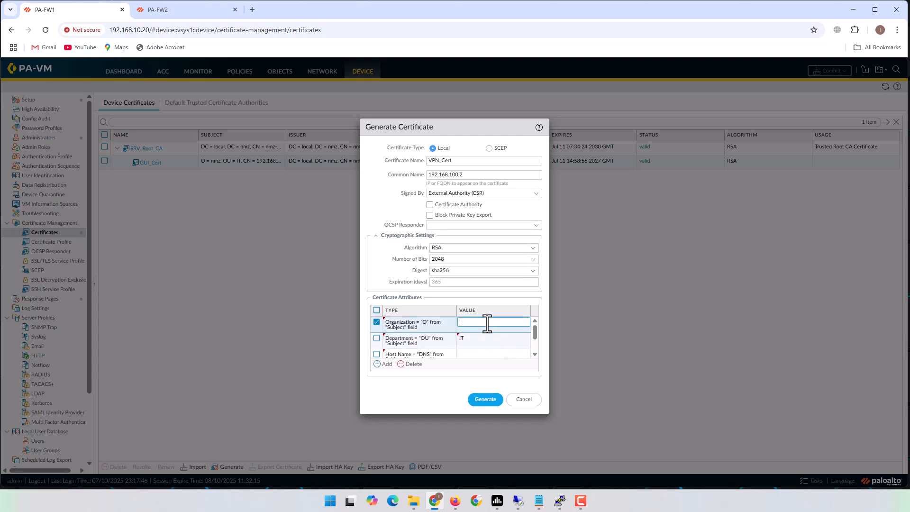
{"action": "type", "text": "nmz"}
{"action": "left_click", "coordinate": [488, 399]}
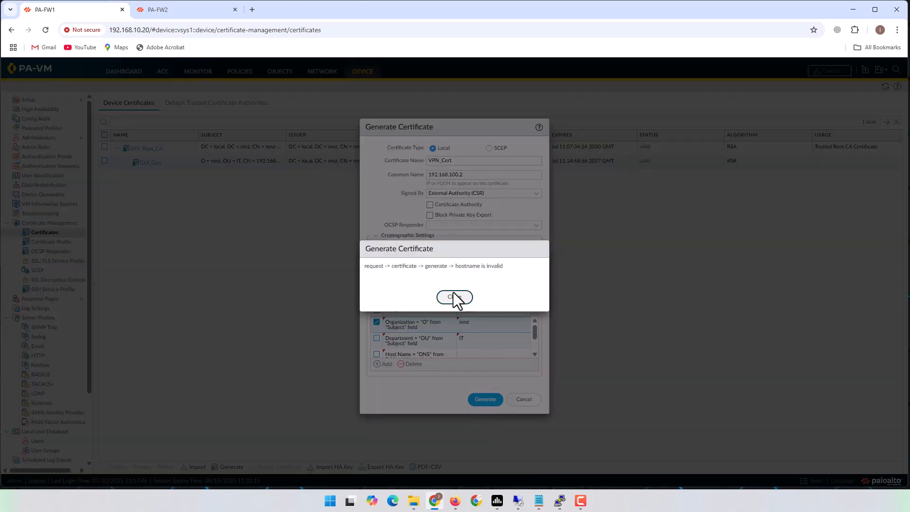
- Fix the invalid hostname and IP values to 192.168.100.2 and generate the request again
{"action": "left_click", "coordinate": [454, 297]}
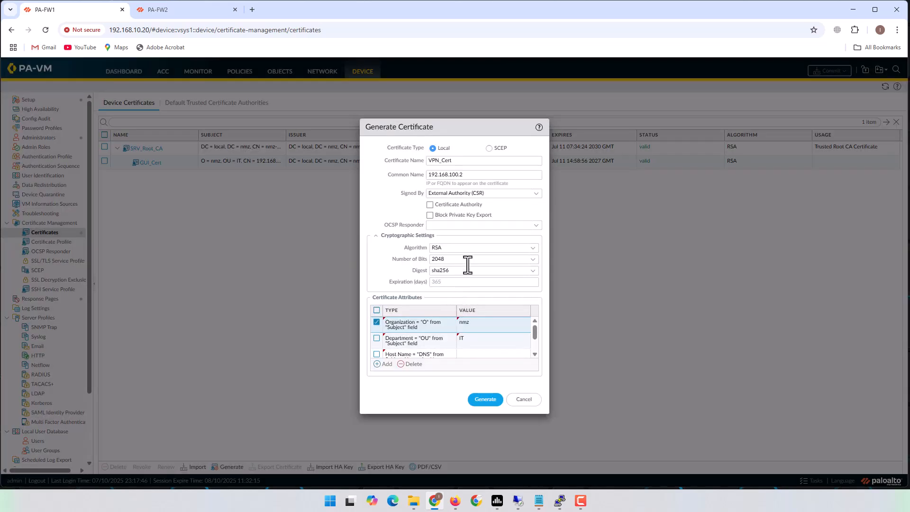
{"action": "scroll", "coordinate": [486, 361], "scroll_direction": "down", "scroll_amount": 2}
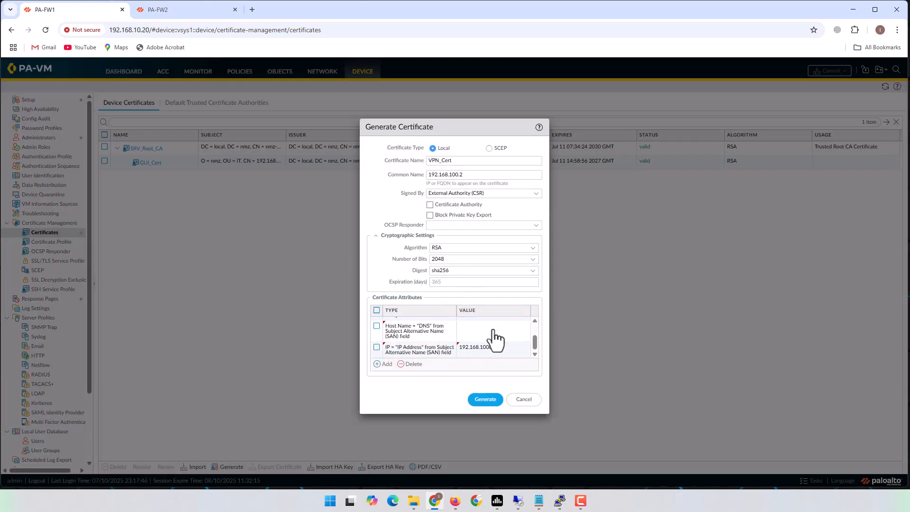
{"action": "left_click", "coordinate": [489, 337]}
{"action": "type", "text": "192.168.100.2"}
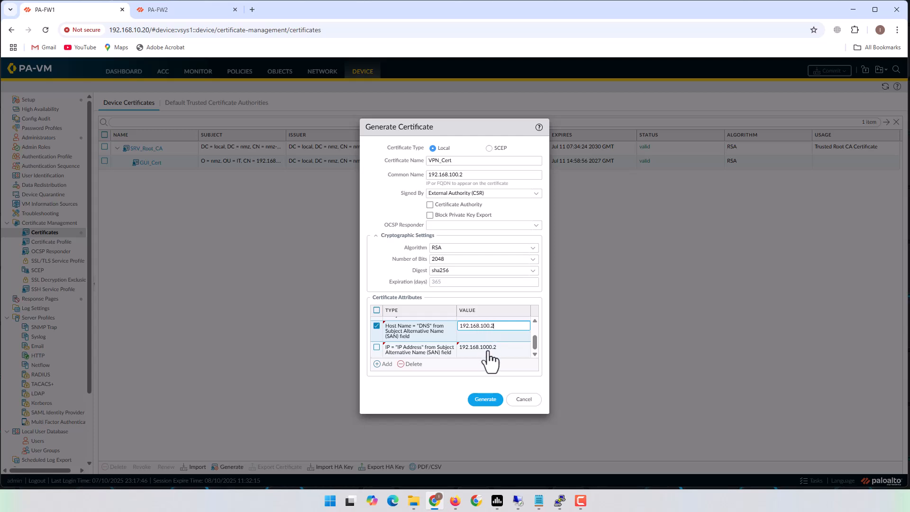
{"action": "left_click", "coordinate": [487, 349]}
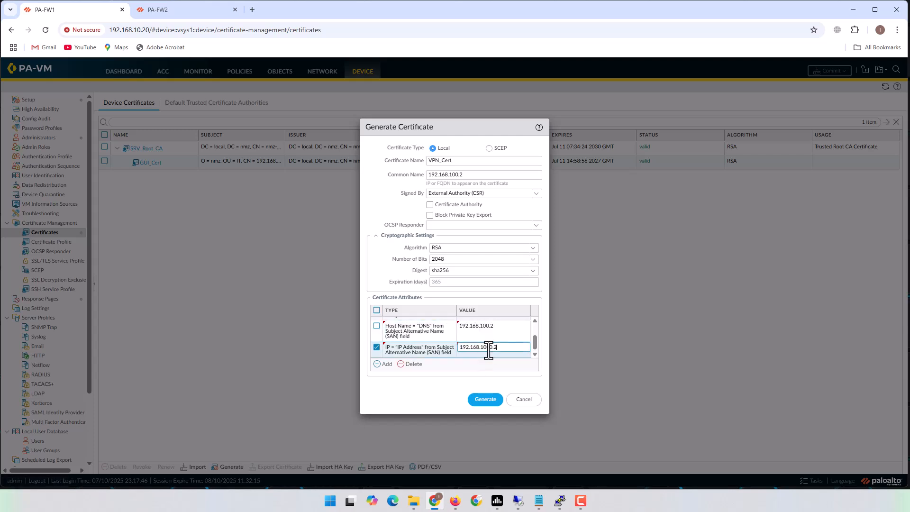
{"action": "key", "text": "BackSpace"}
{"action": "left_click", "coordinate": [502, 363]}
{"action": "left_click", "coordinate": [486, 399]}
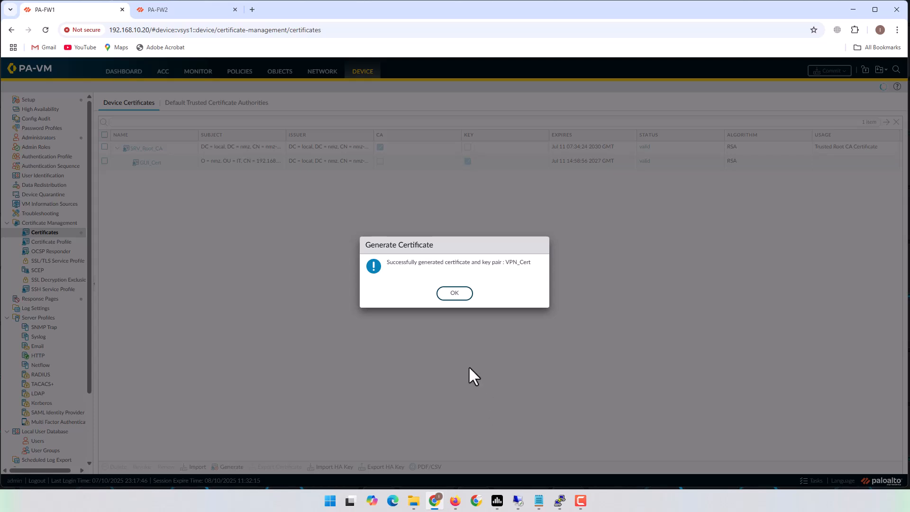
- Export the pending VPN_Cert request and select all text of cert_VPN_Cert (1).csr in Notepad
{"action": "left_click", "coordinate": [461, 296]}
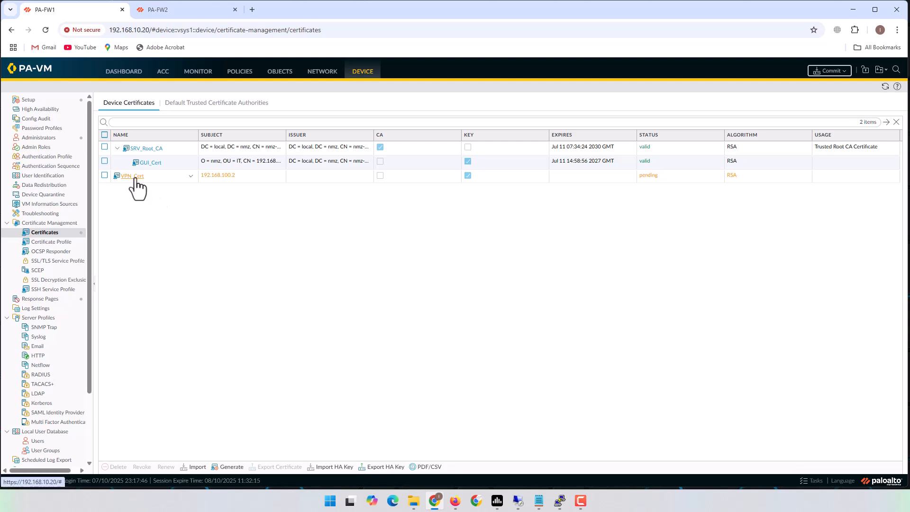
{"action": "left_click", "coordinate": [105, 175]}
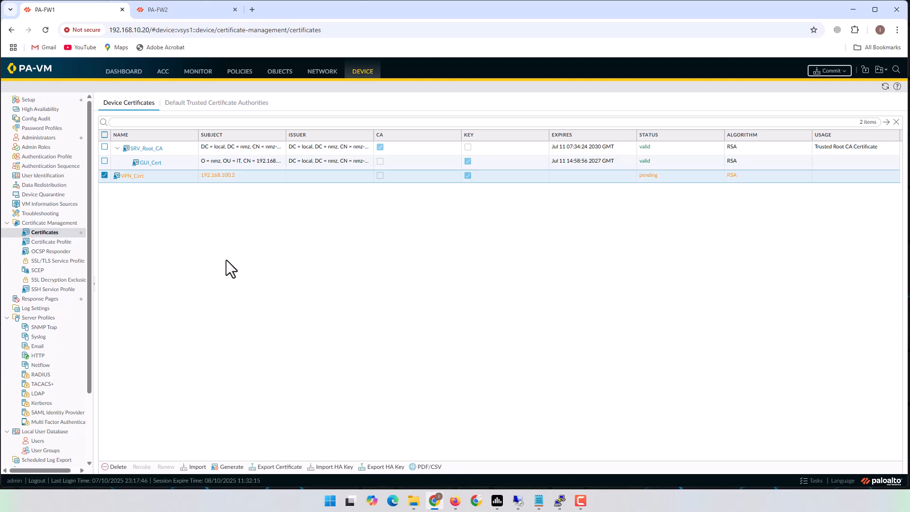
{"action": "left_click", "coordinate": [280, 468]}
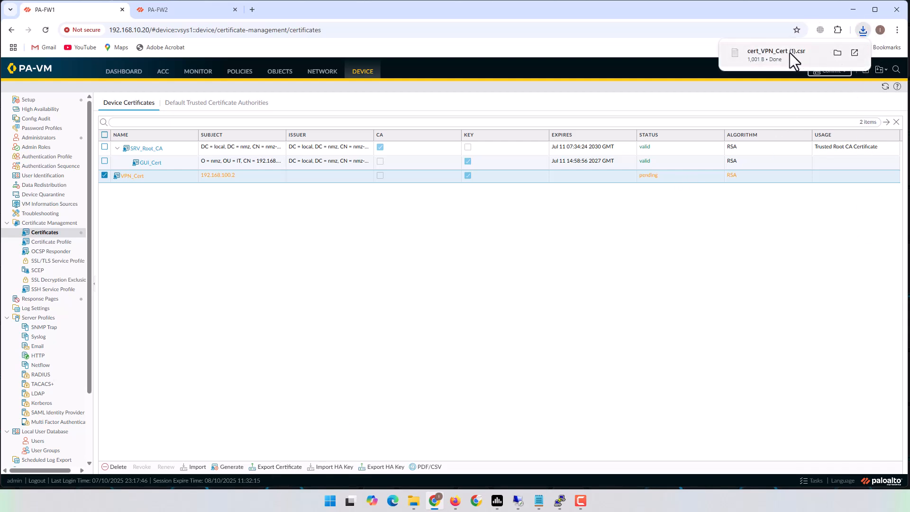
{"action": "left_click", "coordinate": [765, 53]}
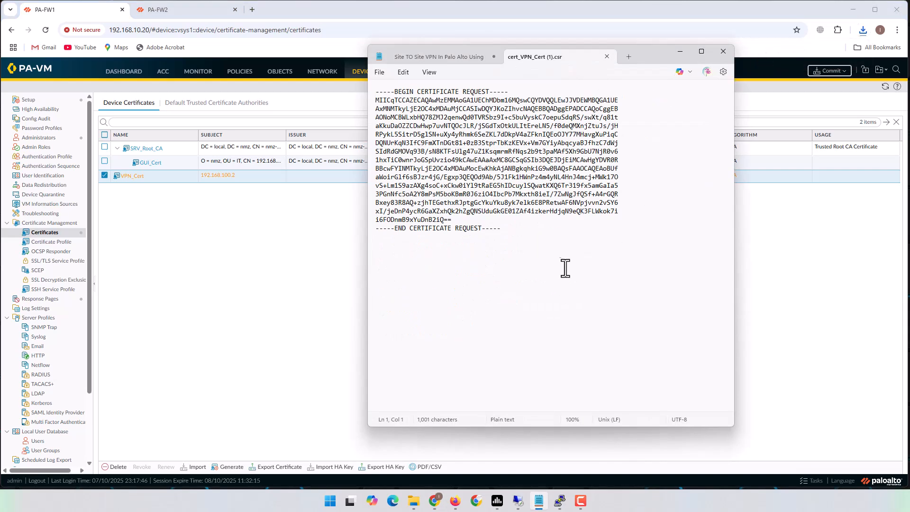
{"action": "key", "text": "ctrl+a"}
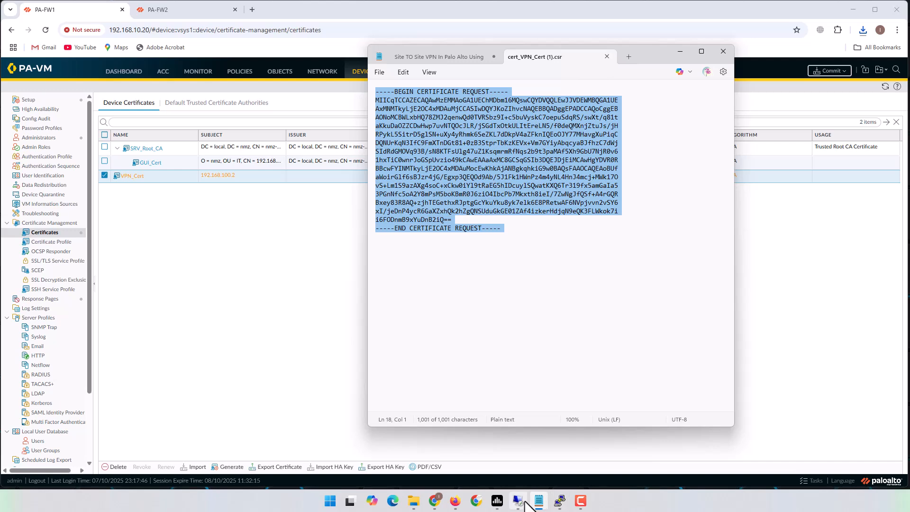
- On the CA server, go to the localhost/certsrv home page
{"action": "left_click", "coordinate": [517, 501]}
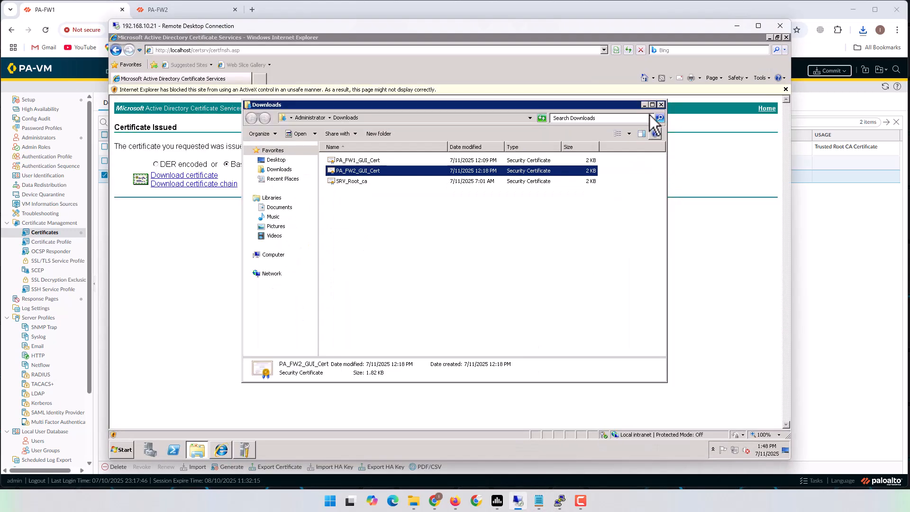
{"action": "left_click", "coordinate": [661, 105]}
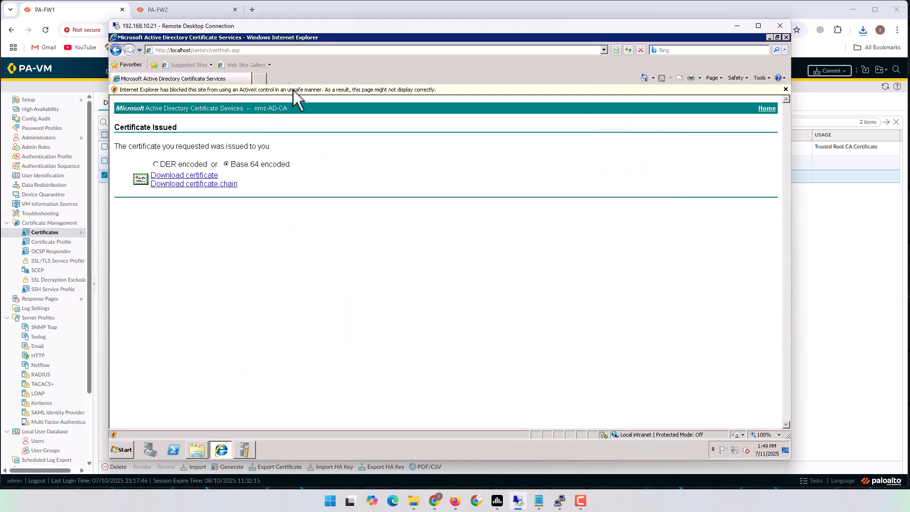
{"action": "left_click", "coordinate": [232, 52]}
{"action": "left_click", "coordinate": [213, 52]}
{"action": "left_click_drag", "start_coordinate": [210, 52], "coordinate": [265, 53]}
{"action": "key", "text": "BackSpace"}
{"action": "key", "text": "Return"}
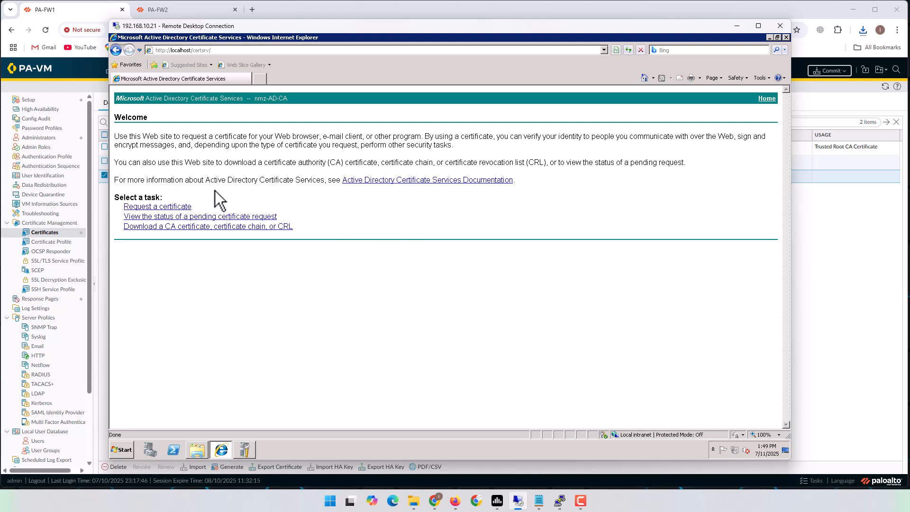
- Submit the pasted base-64 CSR with the nmz-IPSec (Offline request) template
{"action": "left_click", "coordinate": [173, 208]}
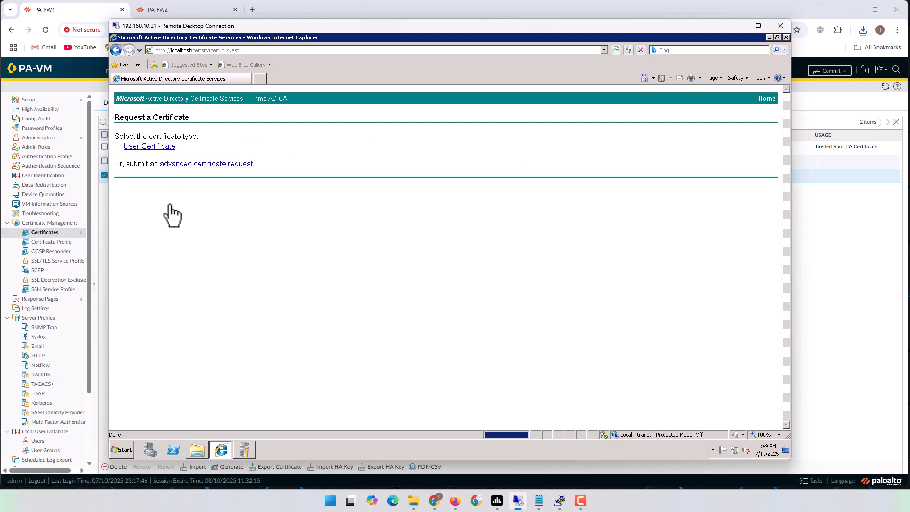
{"action": "left_click", "coordinate": [212, 163]}
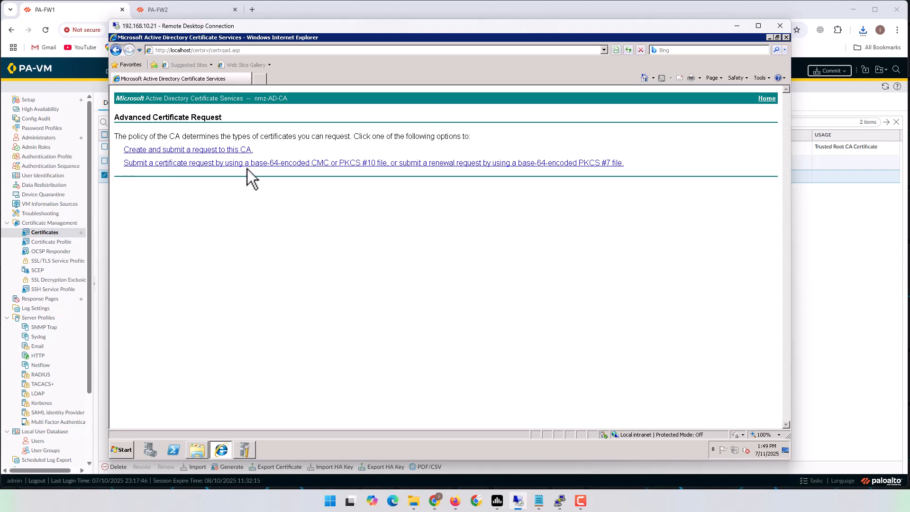
{"action": "left_click", "coordinate": [276, 166]}
{"action": "left_click", "coordinate": [208, 181]}
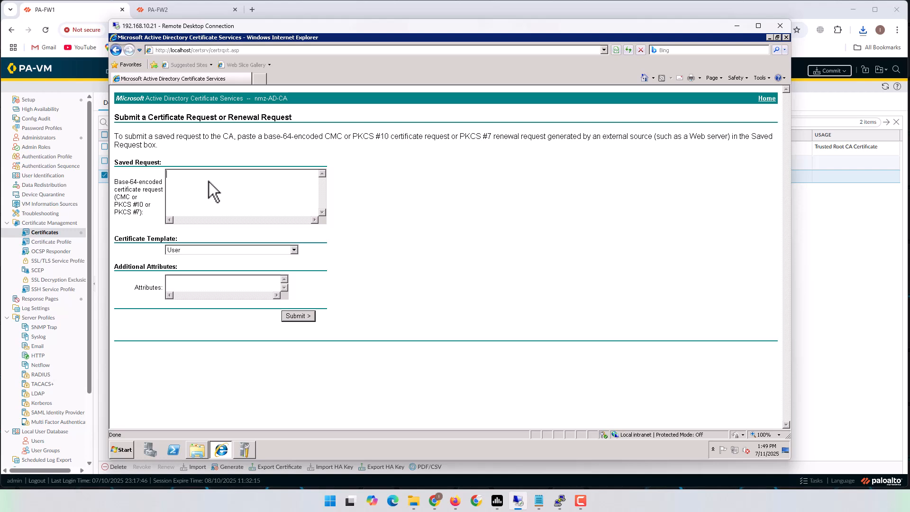
{"action": "key", "text": "ctrl+v"}
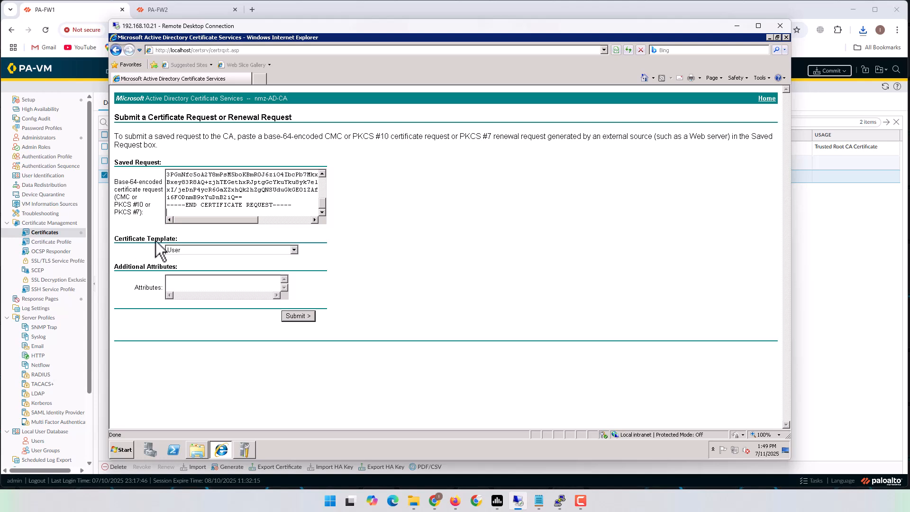
{"action": "left_click", "coordinate": [294, 250]}
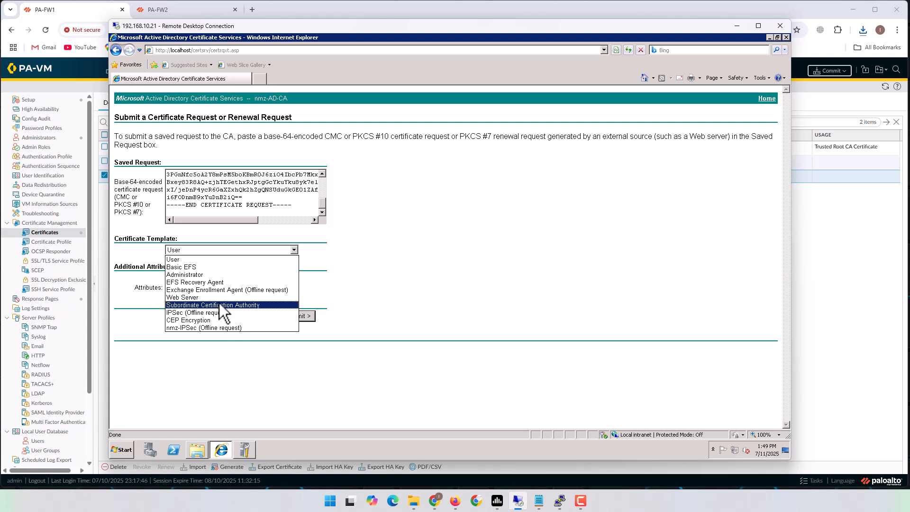
{"action": "left_click", "coordinate": [247, 328]}
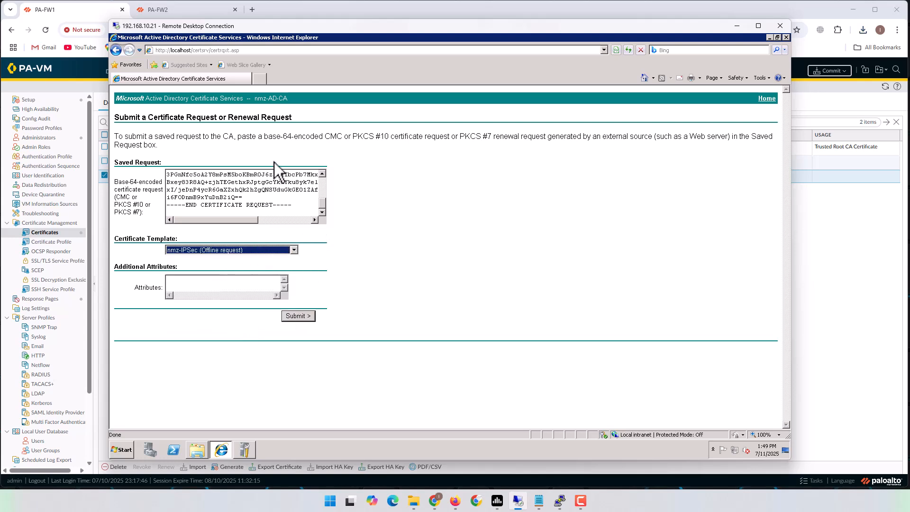
{"action": "left_click", "coordinate": [305, 318]}
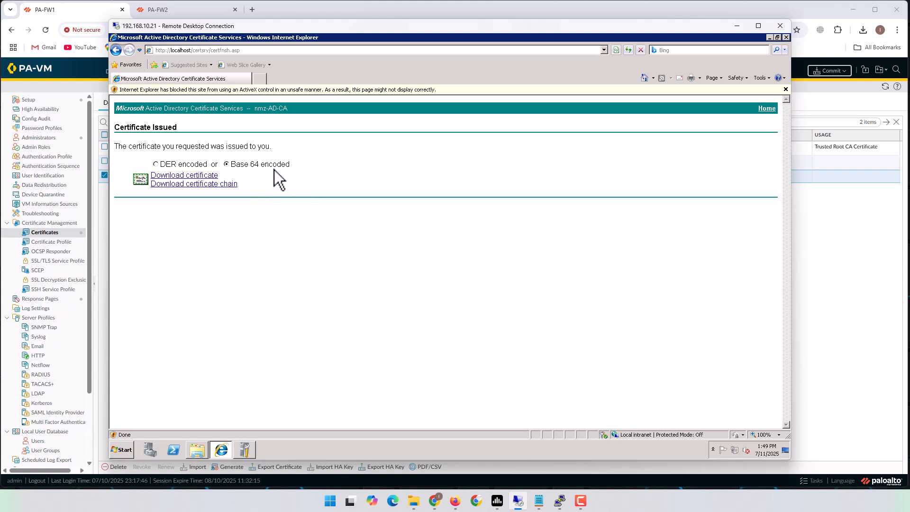
- Save the issued certificate as PA_FW1_VPN_Cert.cer, then go back to PA-FW1's certificates tab
{"action": "left_click", "coordinate": [197, 177]}
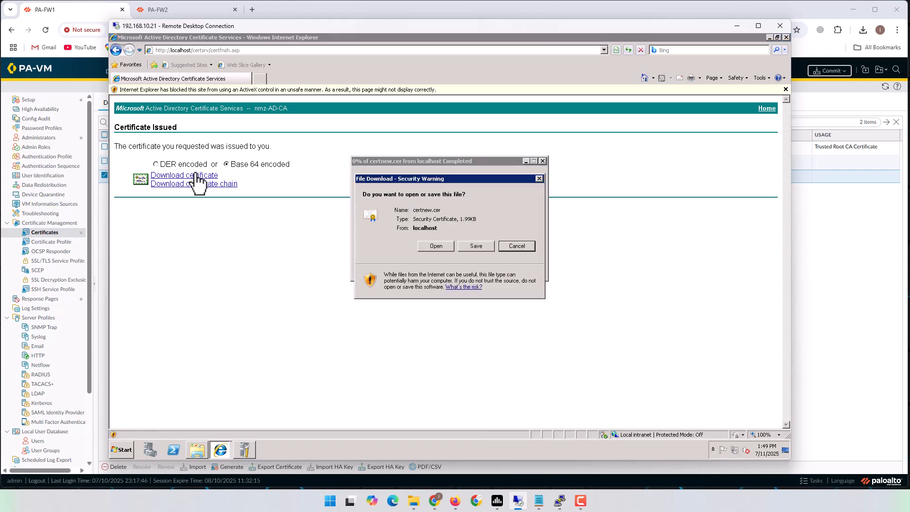
{"action": "left_click", "coordinate": [482, 247]}
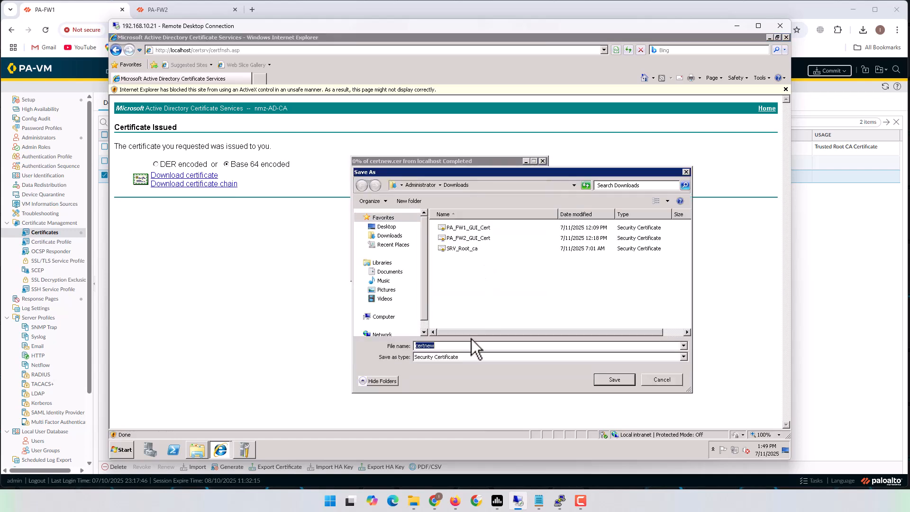
{"action": "type", "text": "PA_FW1"}
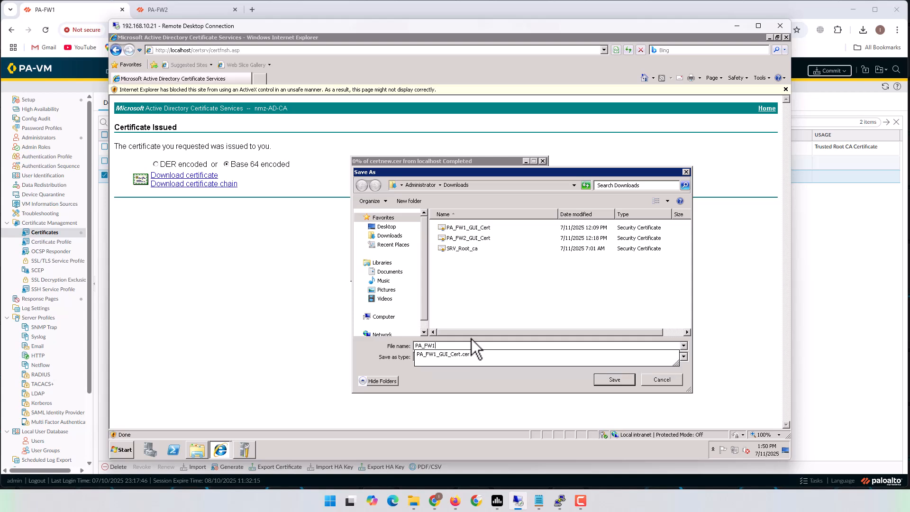
{"action": "type", "text": "_VPN_Cert"}
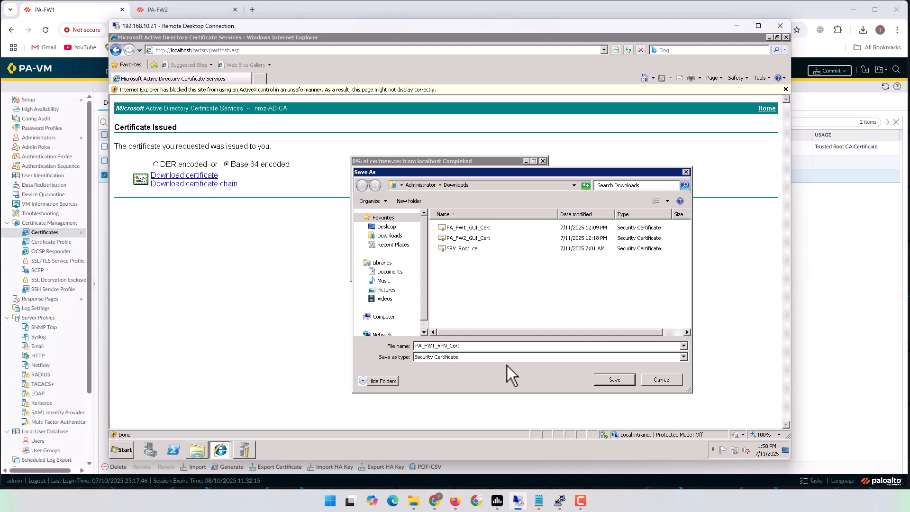
{"action": "left_click", "coordinate": [613, 379]}
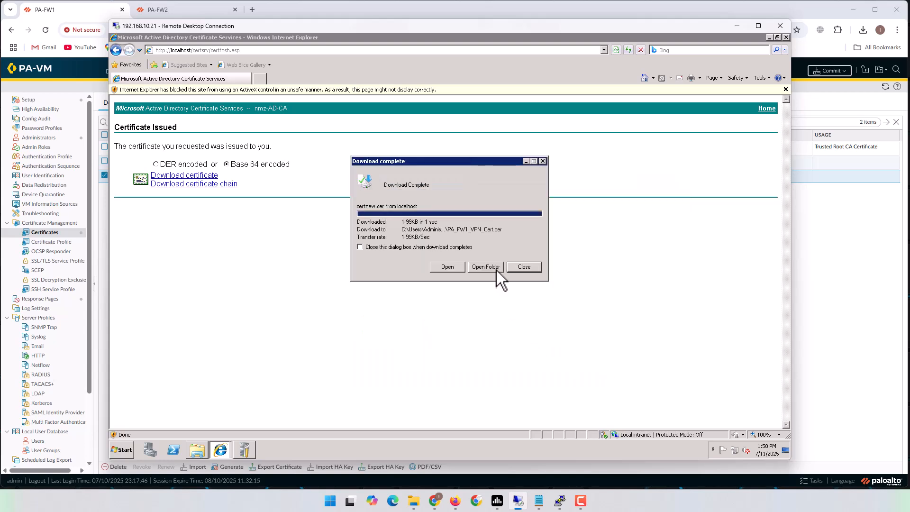
{"action": "left_click", "coordinate": [494, 267]}
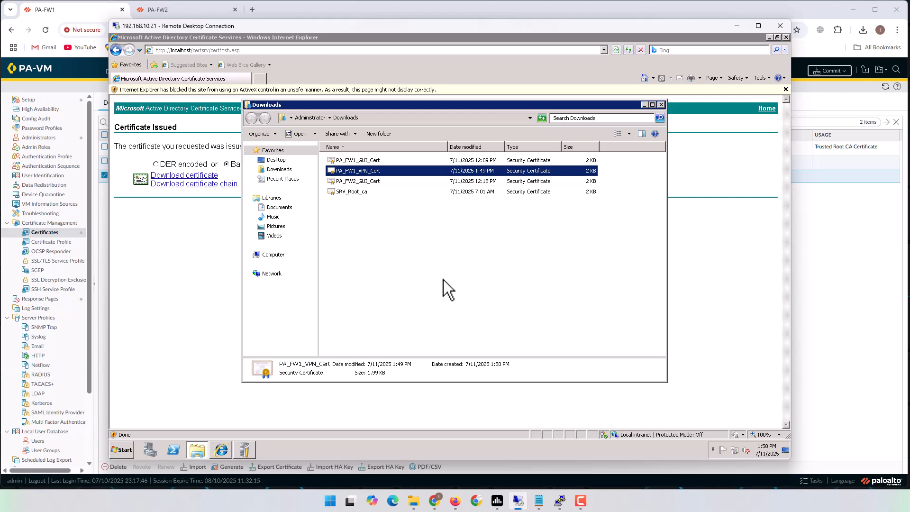
{"action": "mouse_move", "coordinate": [414, 501]}
{"action": "left_click", "coordinate": [426, 477]}
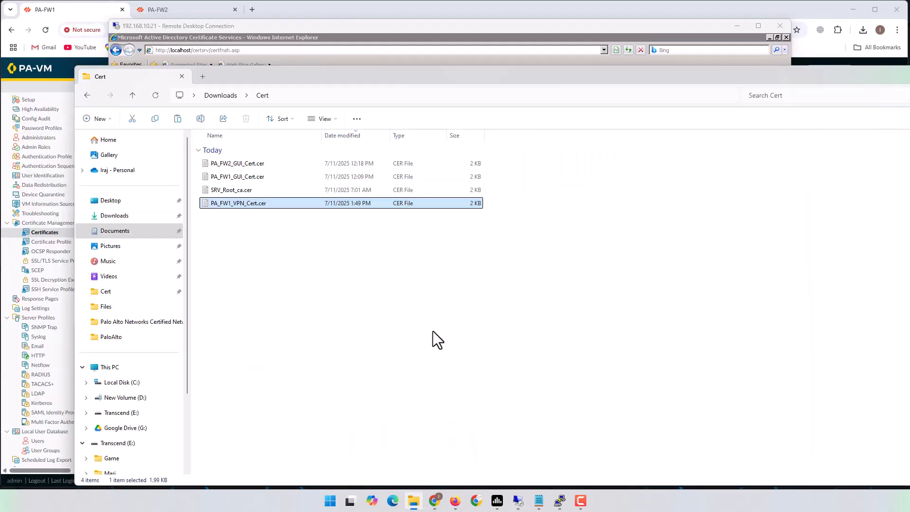
{"action": "left_click", "coordinate": [458, 10]}
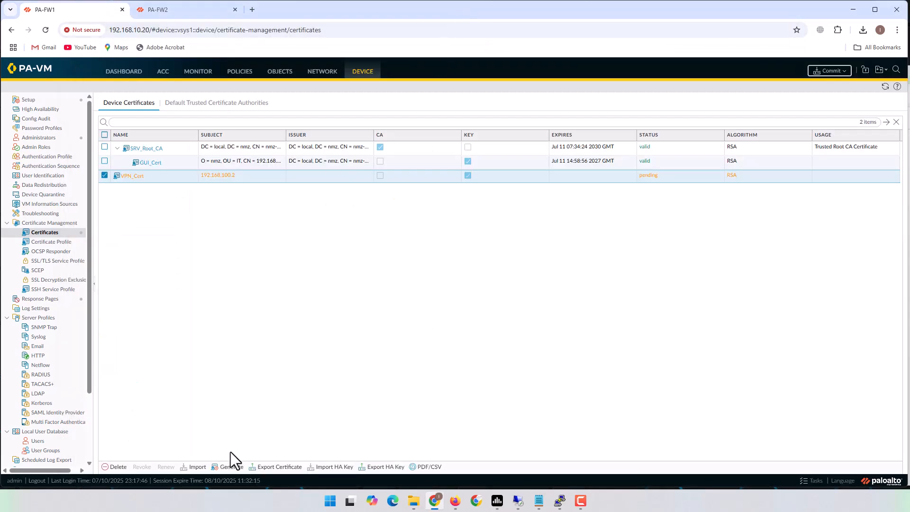
- Import PA_FW1_VPN_Cert.cer onto PA-FW1 under the certificate name VPN_Cert
{"action": "left_click", "coordinate": [197, 468]}
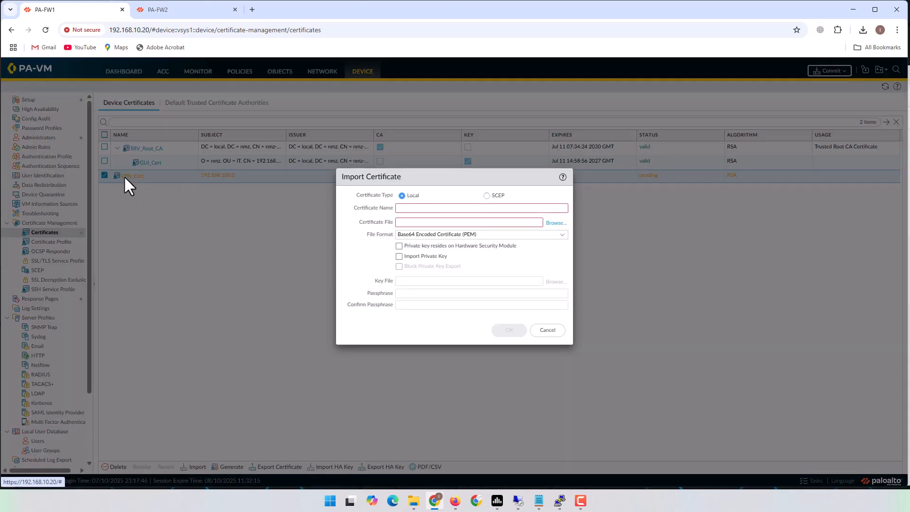
{"action": "left_click", "coordinate": [431, 209]}
{"action": "type", "text": "VPN"}
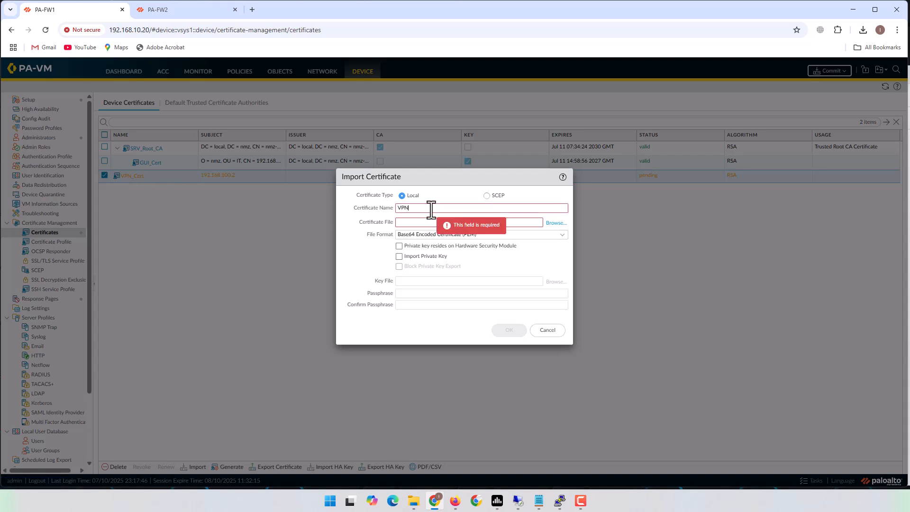
{"action": "type", "text": "_Cert"}
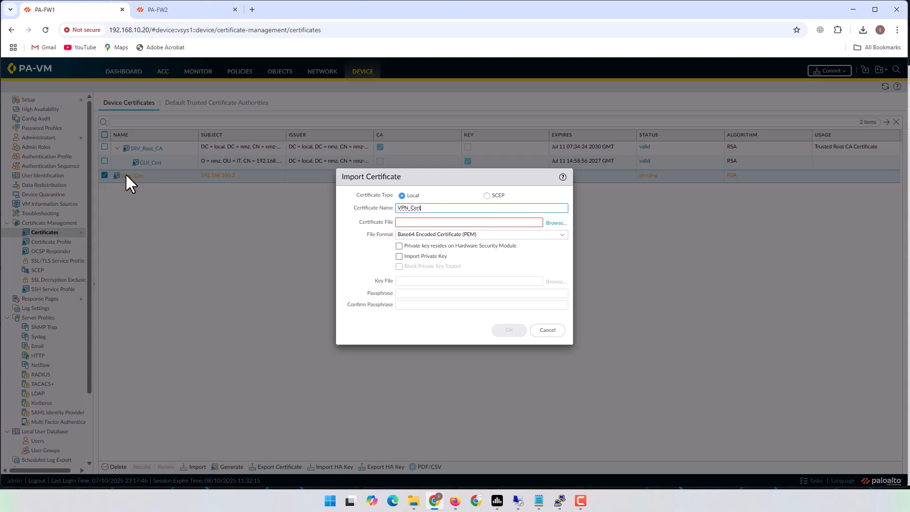
{"action": "left_click", "coordinate": [556, 224]}
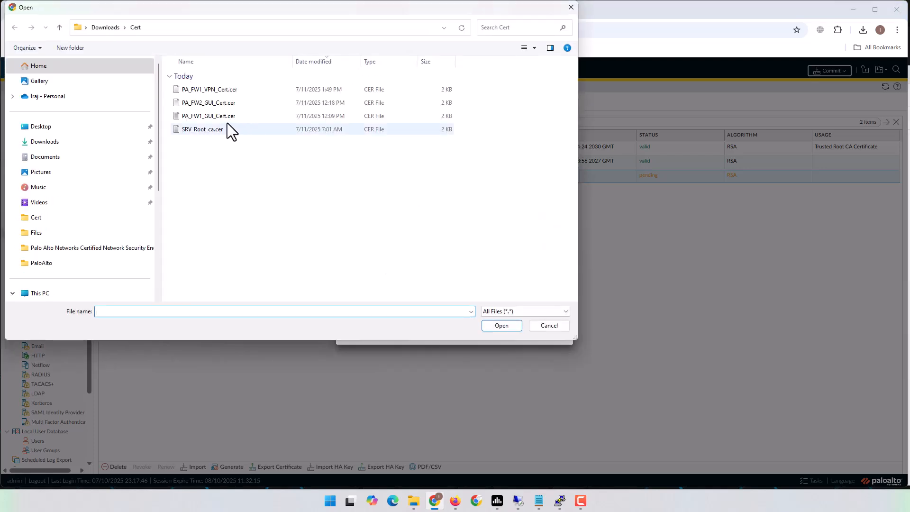
{"action": "left_click", "coordinate": [208, 90]}
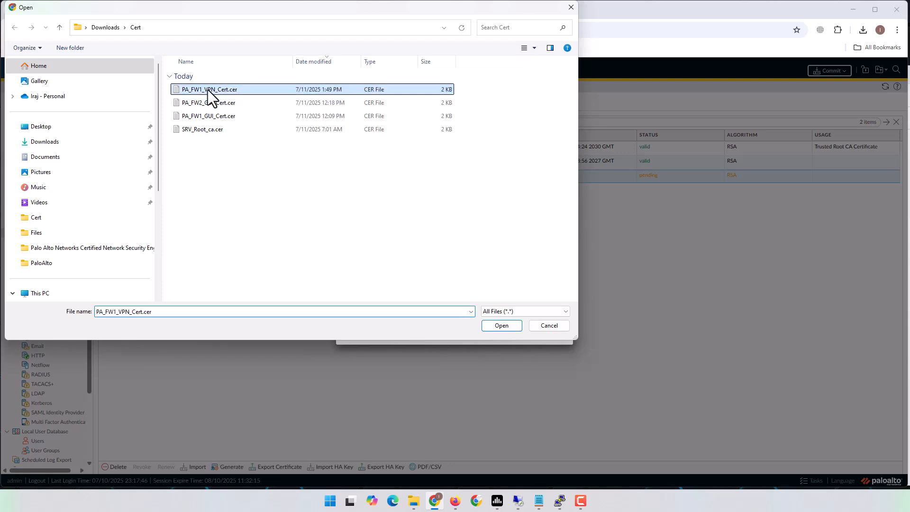
{"action": "left_click", "coordinate": [502, 326]}
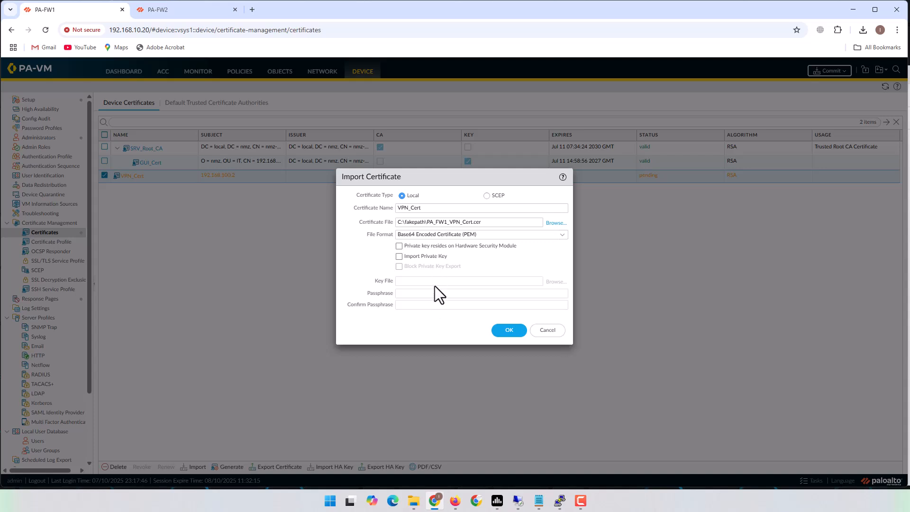
{"action": "left_click", "coordinate": [505, 330]}
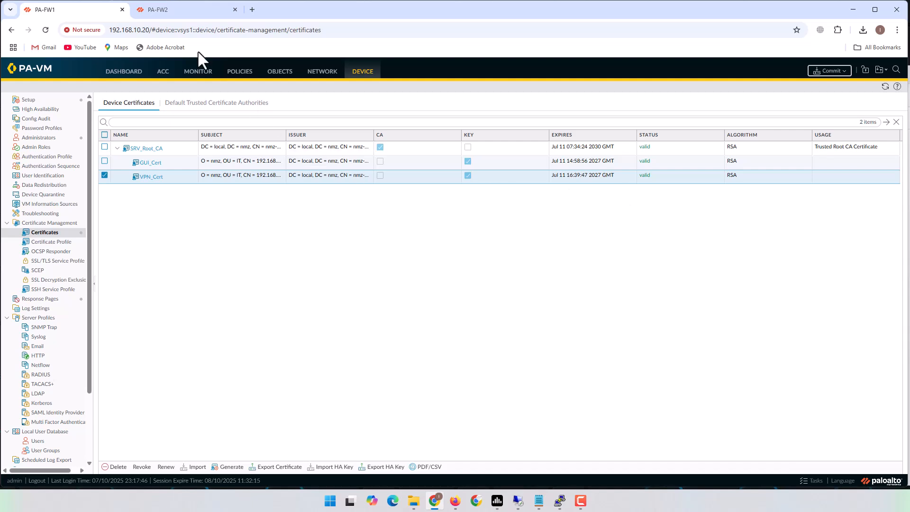
- On PA-FW2, start certificate VPN_Cert with common name 192.168.205.2, signed by External Authority (CSR)
{"action": "left_click", "coordinate": [178, 10]}
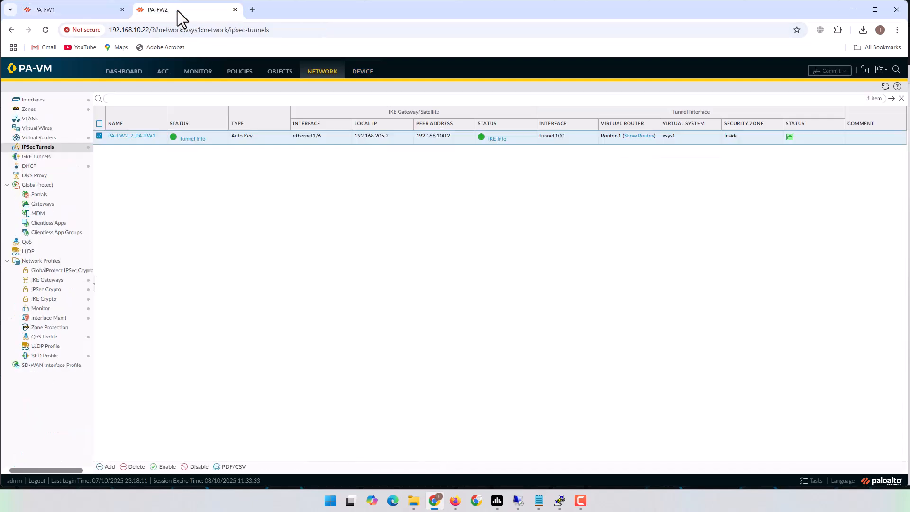
{"action": "left_click", "coordinate": [363, 72]}
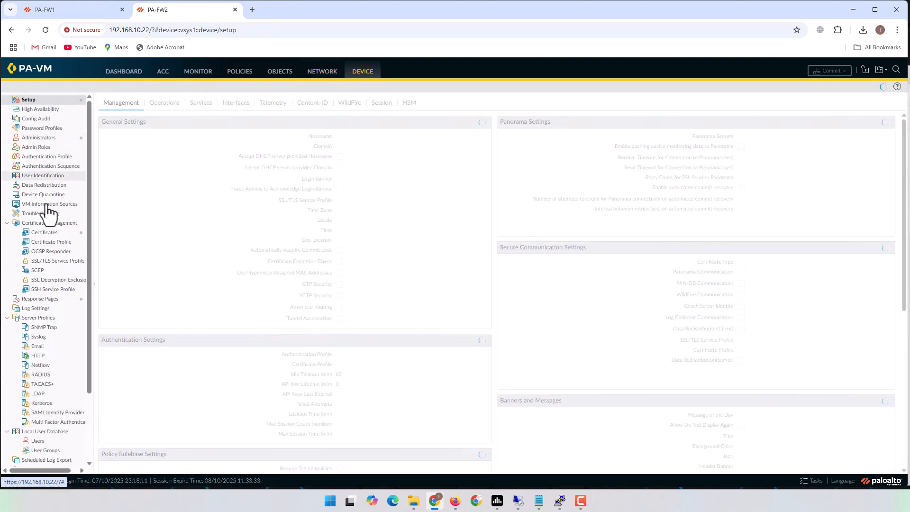
{"action": "left_click", "coordinate": [45, 232]}
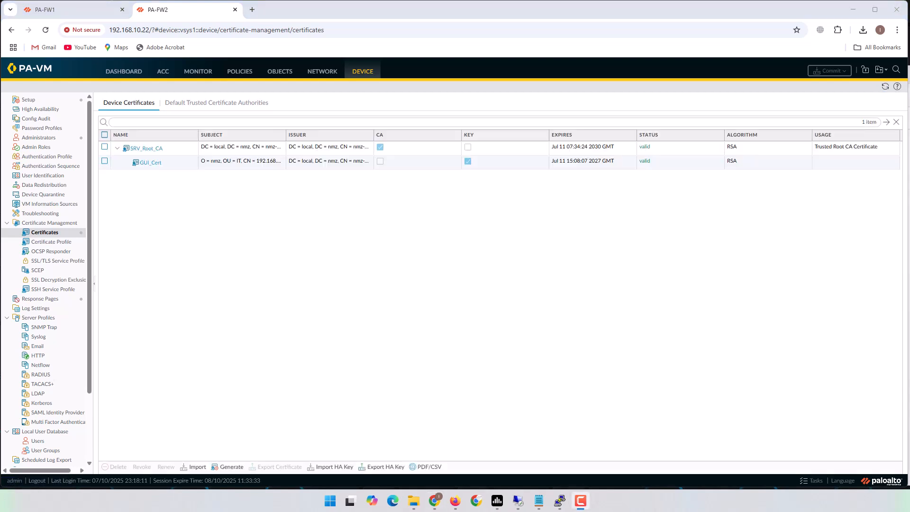
{"action": "left_click", "coordinate": [230, 468]}
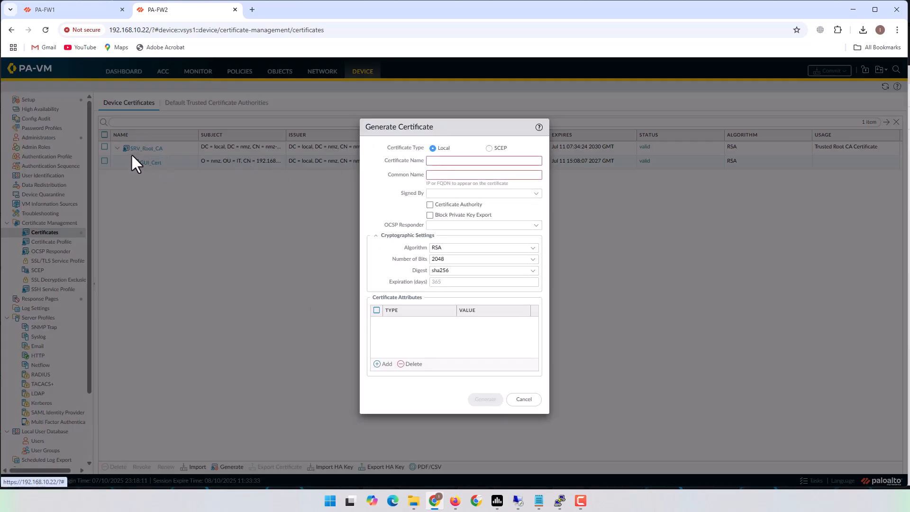
{"action": "left_click", "coordinate": [450, 160]}
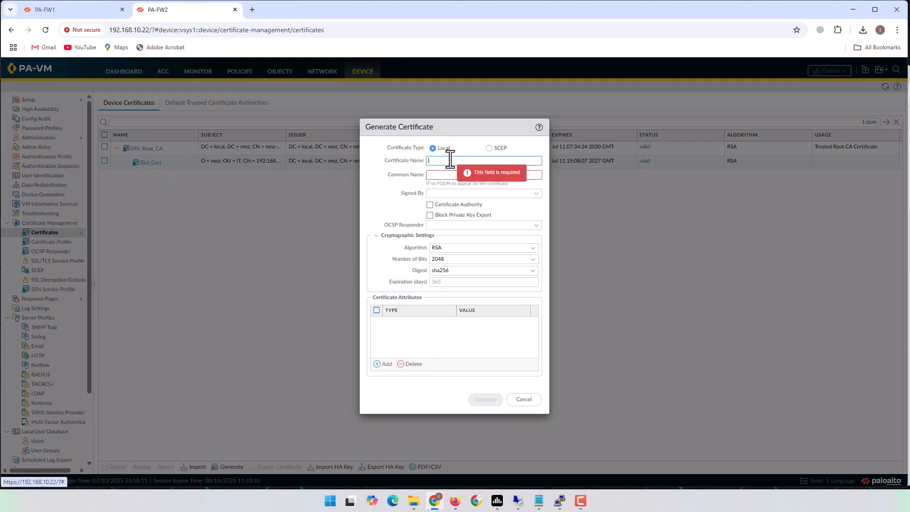
{"action": "type", "text": "VP"}
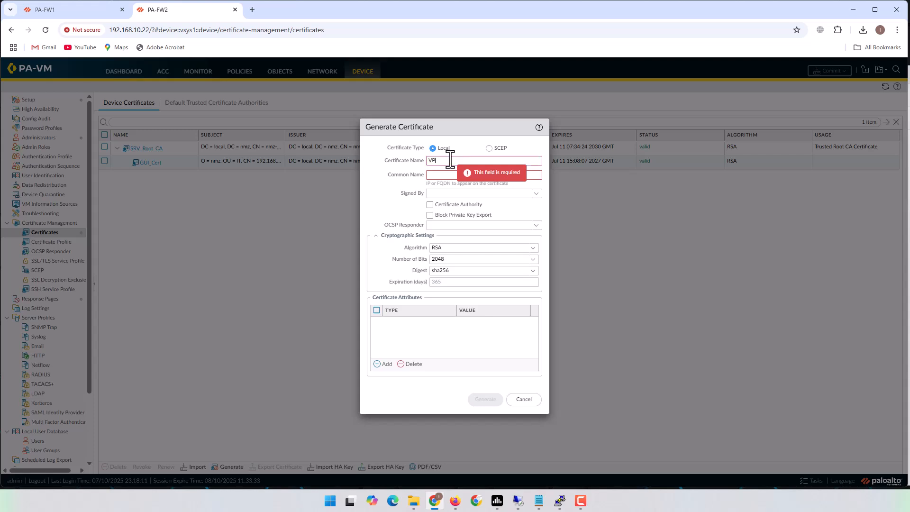
{"action": "type", "text": "N_Cert"}
{"action": "left_click", "coordinate": [482, 175]}
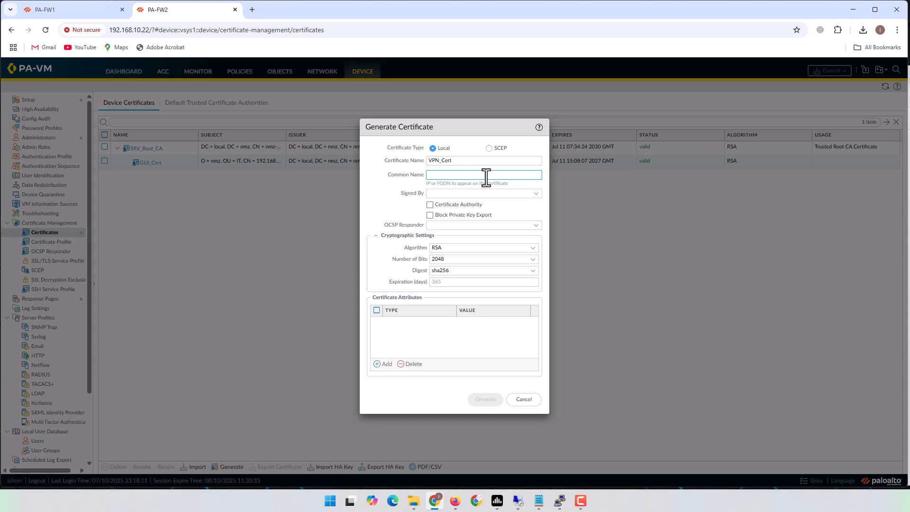
{"action": "type", "text": "192.168.205."}
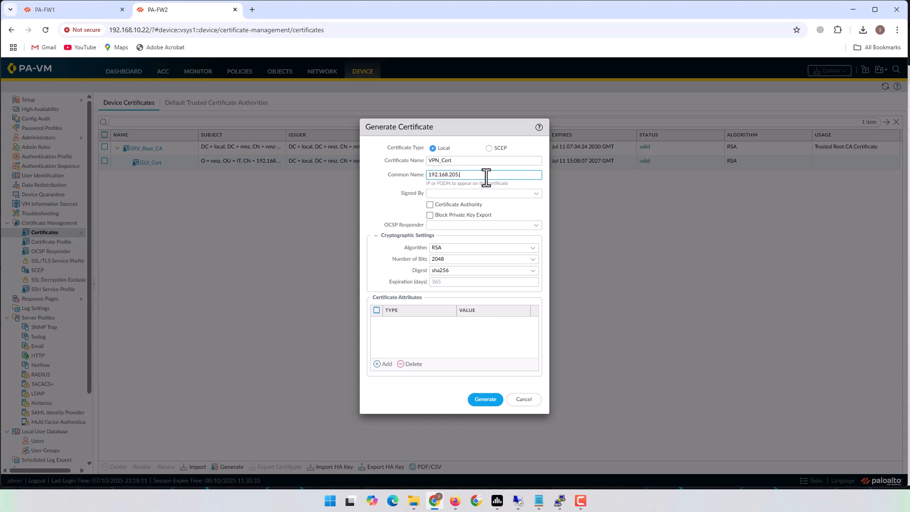
{"action": "left_click", "coordinate": [534, 193]}
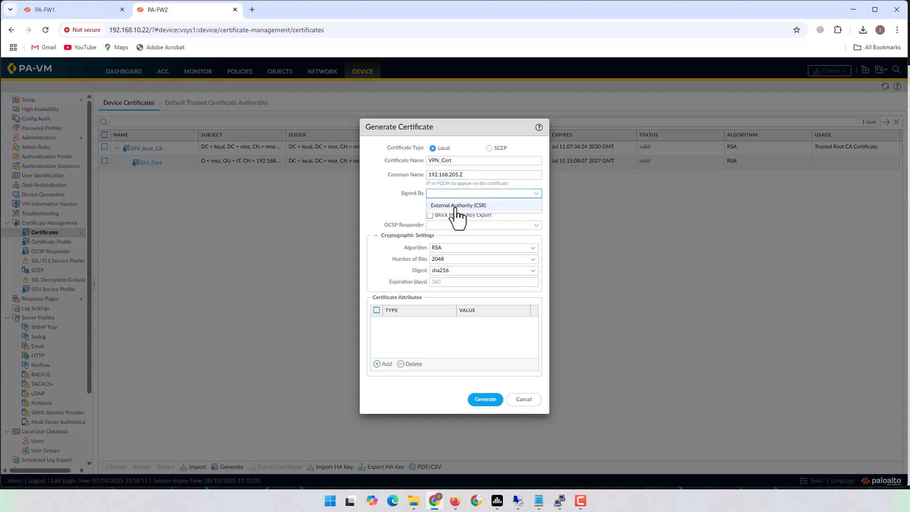
{"action": "left_click", "coordinate": [456, 206]}
- Add Organization, Department, Host Name and IP Address attributes, removing a mistaken Email row
{"action": "left_click", "coordinate": [385, 364]}
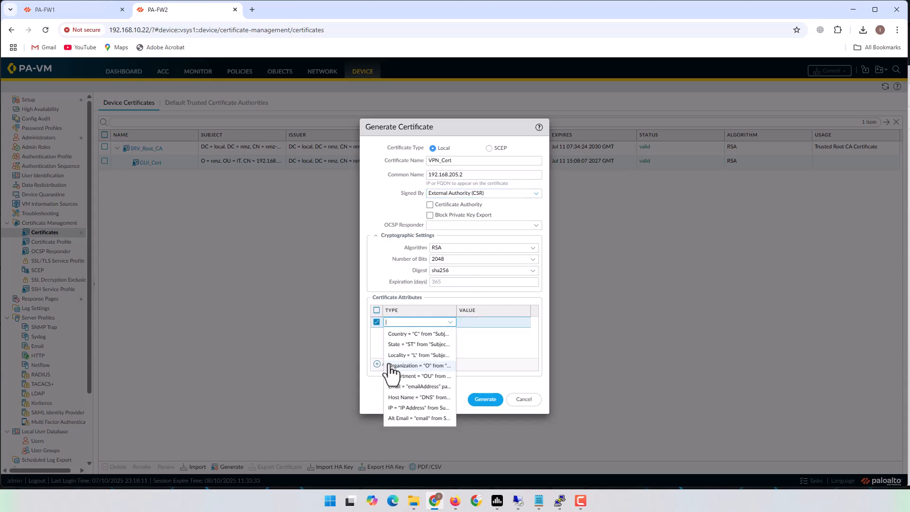
{"action": "left_click", "coordinate": [433, 366]}
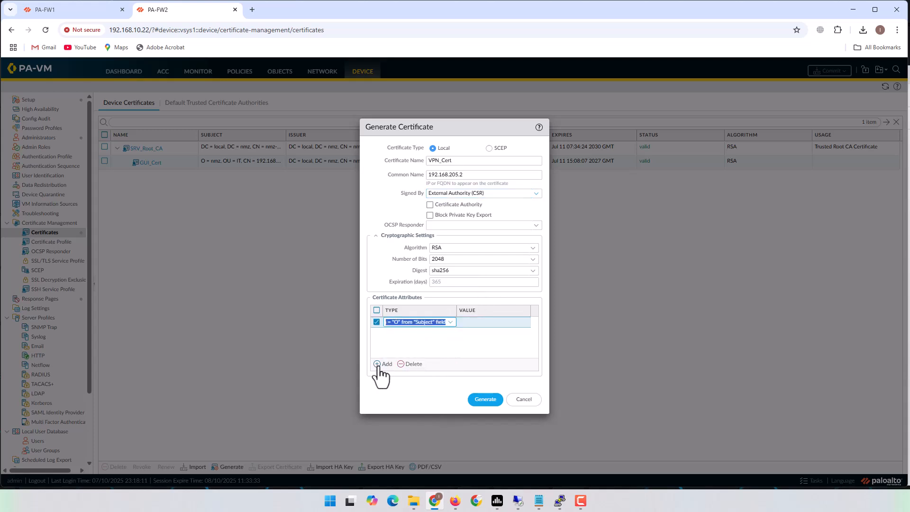
{"action": "left_click", "coordinate": [385, 364]}
{"action": "left_click", "coordinate": [425, 381]}
{"action": "left_click", "coordinate": [383, 364]}
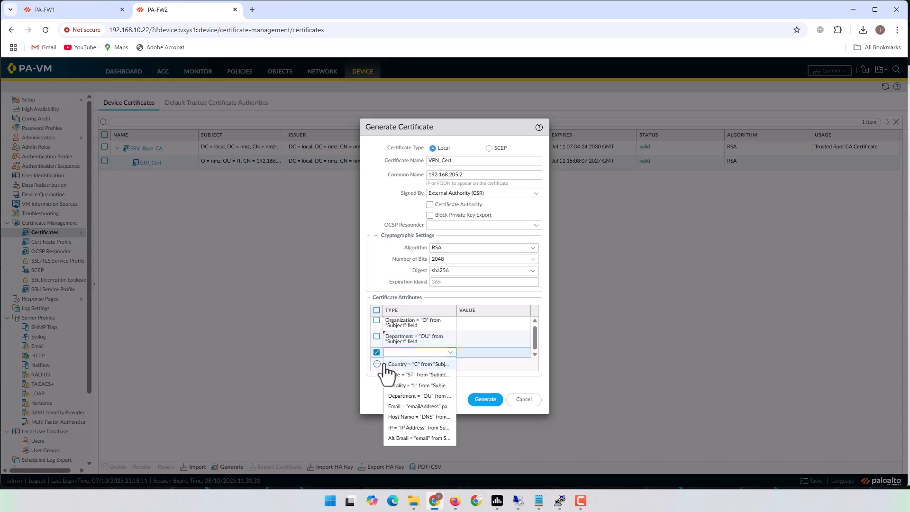
{"action": "left_click", "coordinate": [433, 407]}
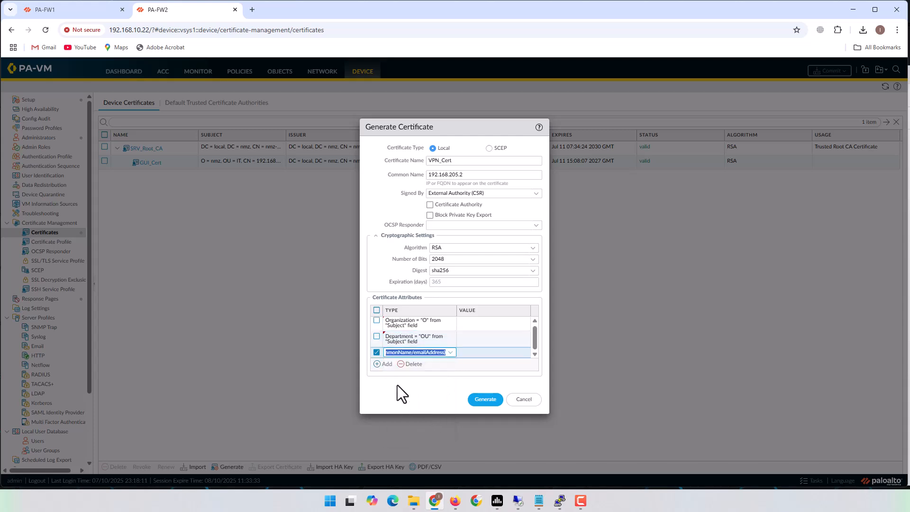
{"action": "left_click", "coordinate": [411, 364]}
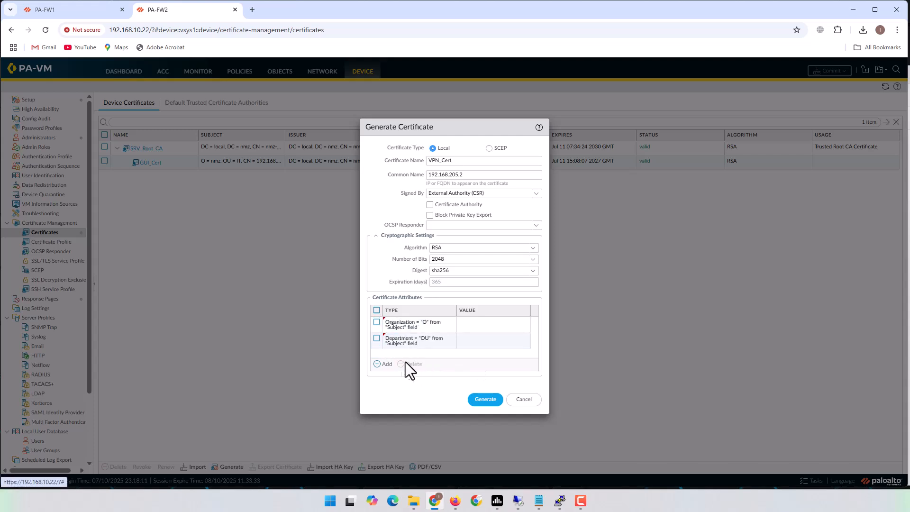
{"action": "left_click", "coordinate": [382, 365]}
{"action": "left_click", "coordinate": [433, 426]}
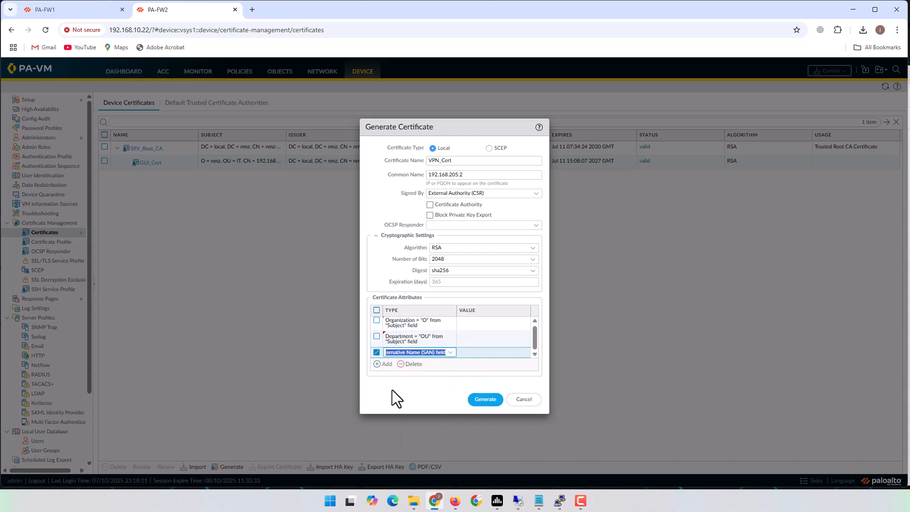
{"action": "left_click", "coordinate": [377, 364]}
{"action": "left_click", "coordinate": [412, 425]}
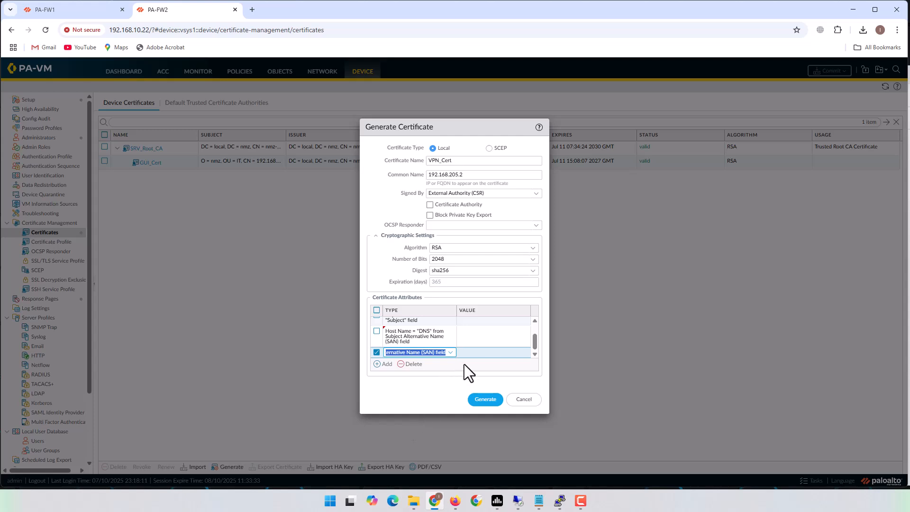
- Set IP and host name 192.168.205.2, organization nmz, department IT, and generate the request
{"action": "left_click", "coordinate": [486, 357]}
{"action": "type", "text": "192.168.205.2"}
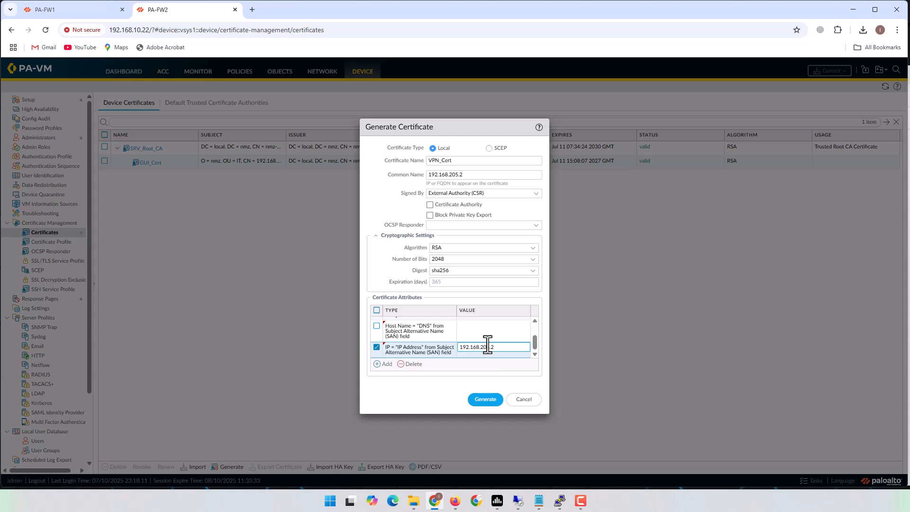
{"action": "left_click", "coordinate": [487, 335]}
{"action": "type", "text": "192.168.205.2"}
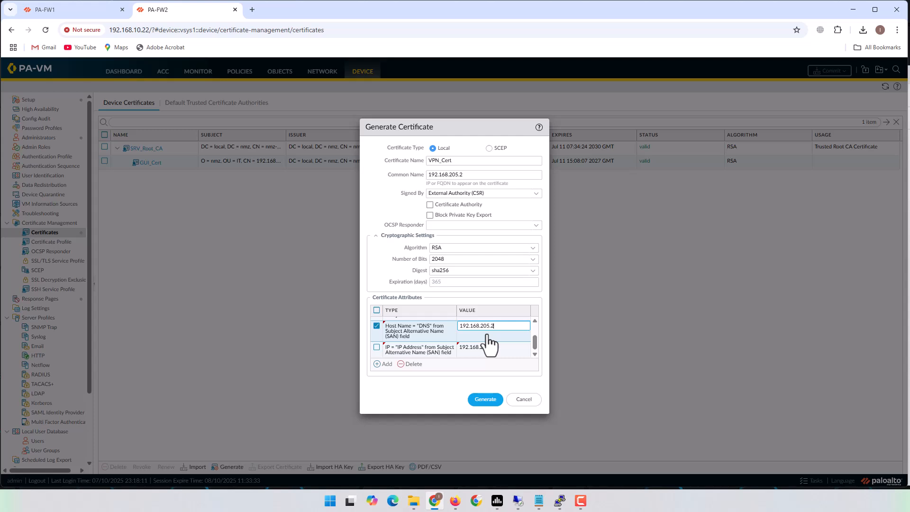
{"action": "left_click_drag", "start_coordinate": [534, 344], "coordinate": [533, 335]}
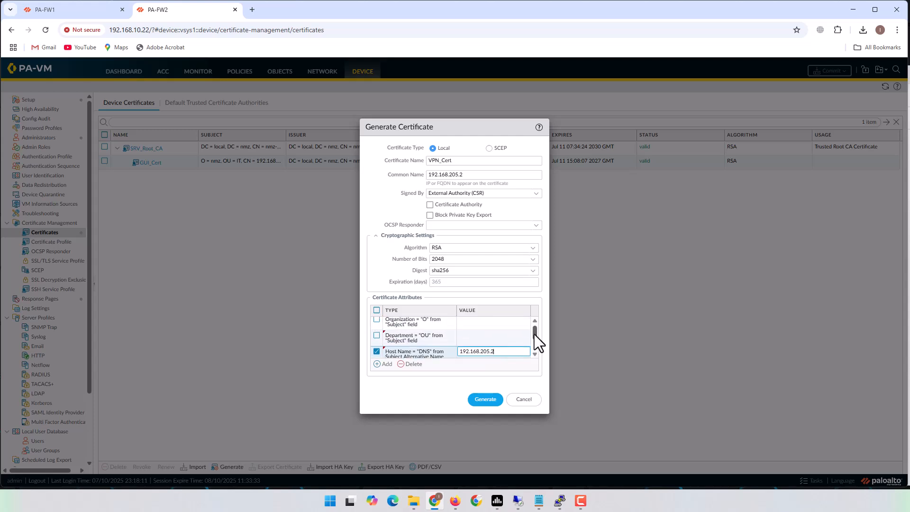
{"action": "left_click", "coordinate": [493, 337]}
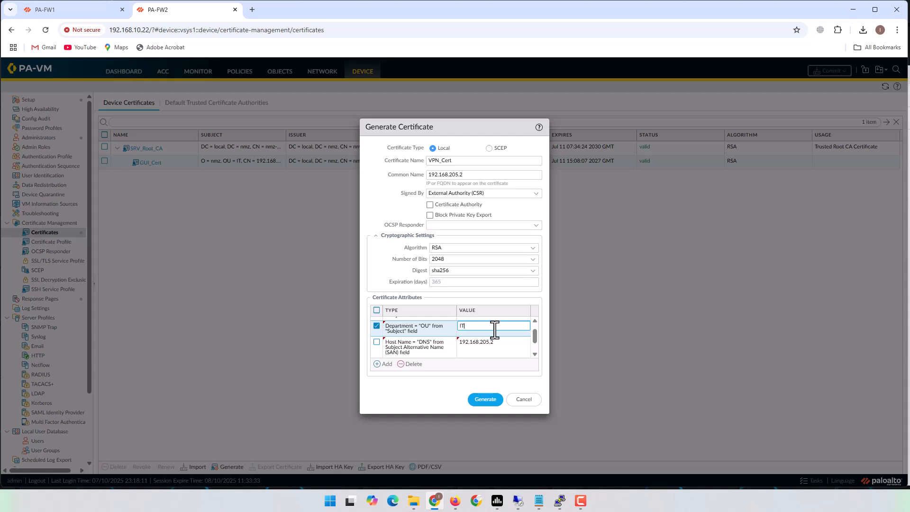
{"action": "scroll", "coordinate": [502, 351], "scroll_direction": "up", "scroll_amount": 1}
{"action": "left_click", "coordinate": [489, 329]}
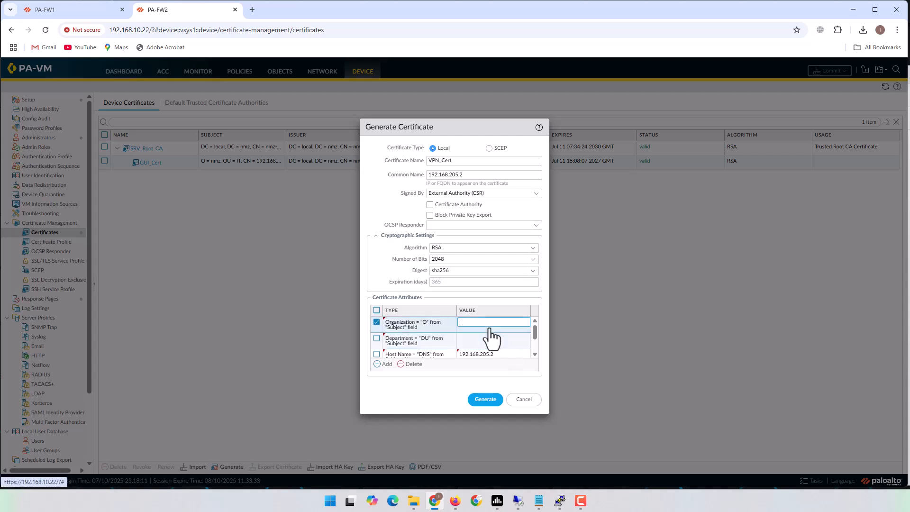
{"action": "type", "text": "nmz"}
{"action": "left_click", "coordinate": [484, 337]}
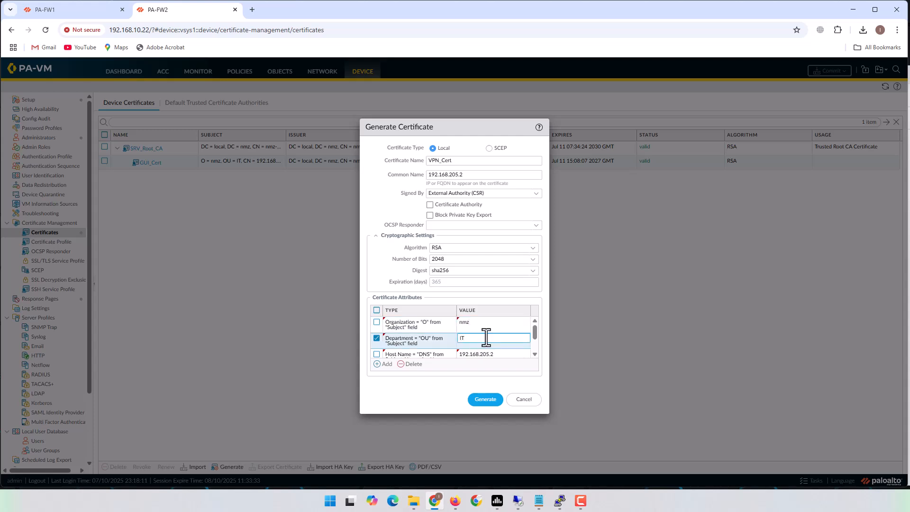
{"action": "scroll", "coordinate": [489, 332], "scroll_direction": "down", "scroll_amount": 2}
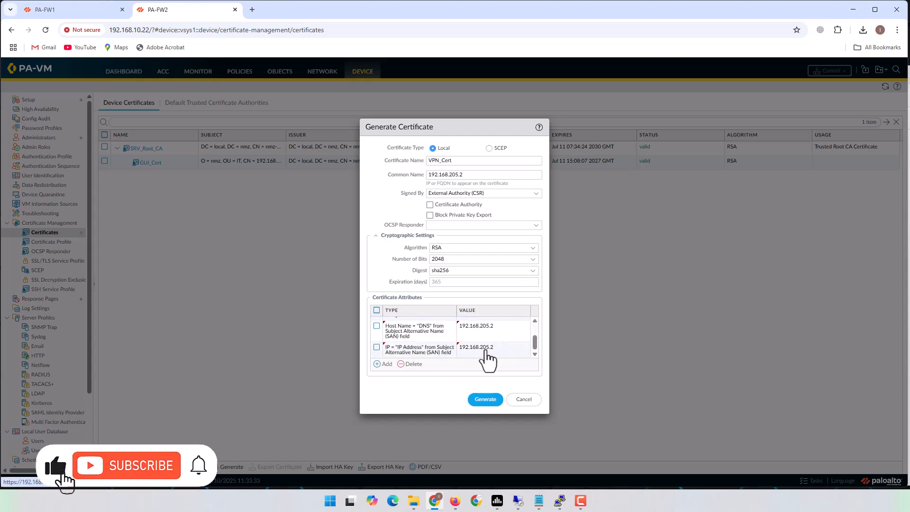
{"action": "left_click", "coordinate": [486, 400]}
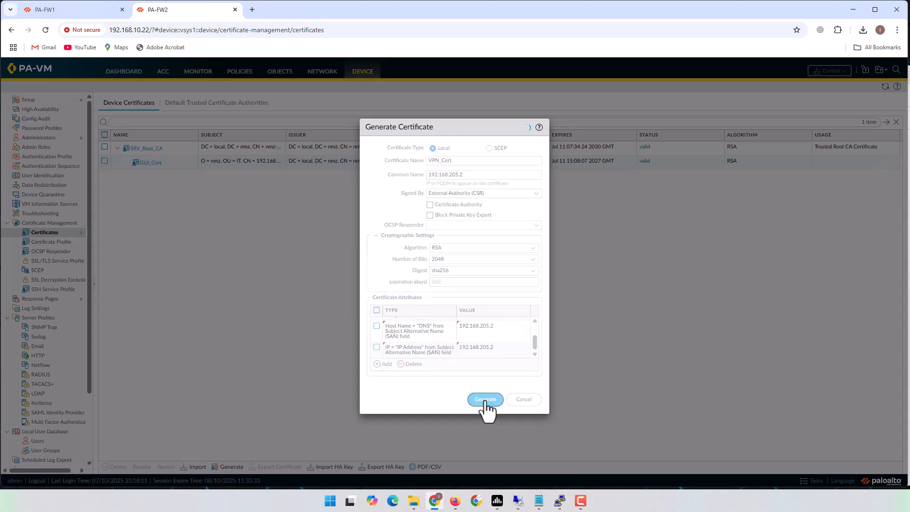
- Export the VPN_Cert signing request as cert_VPN_Cert (2).csr and select all its text in Notepad
{"action": "left_click", "coordinate": [455, 294]}
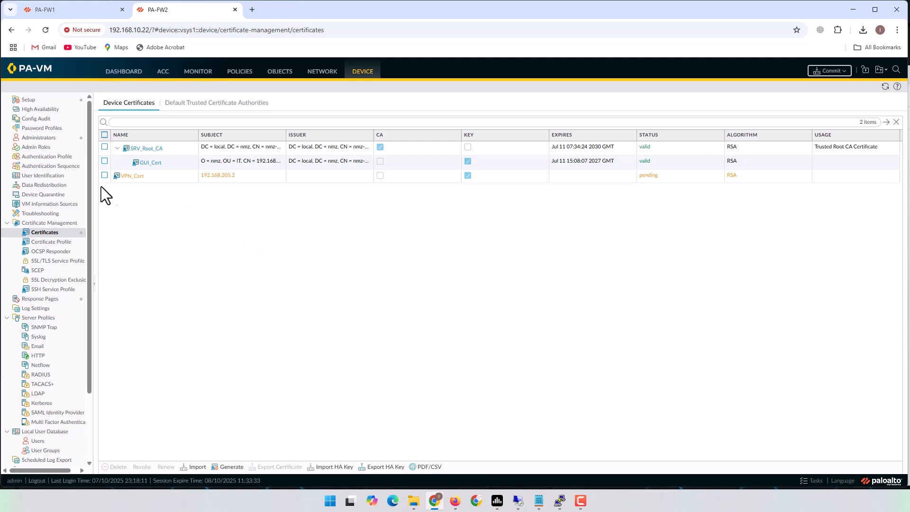
{"action": "left_click", "coordinate": [104, 175]}
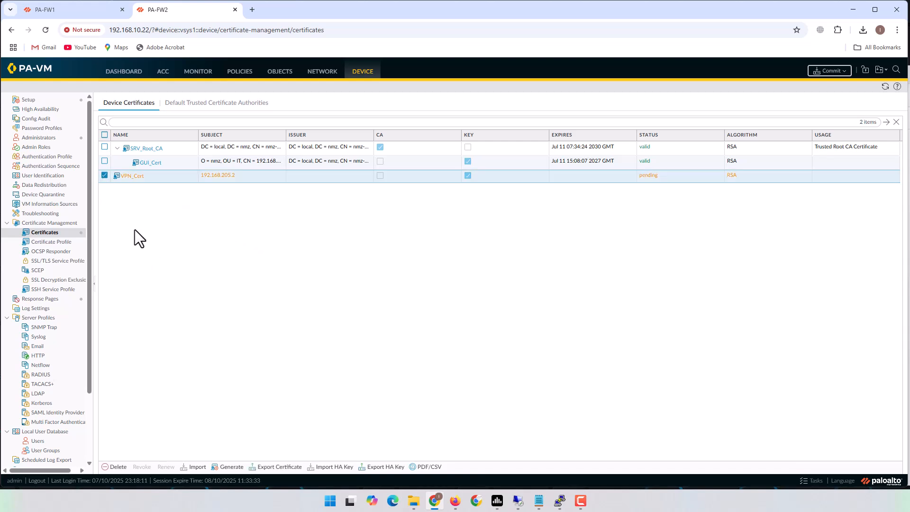
{"action": "left_click", "coordinate": [281, 468]}
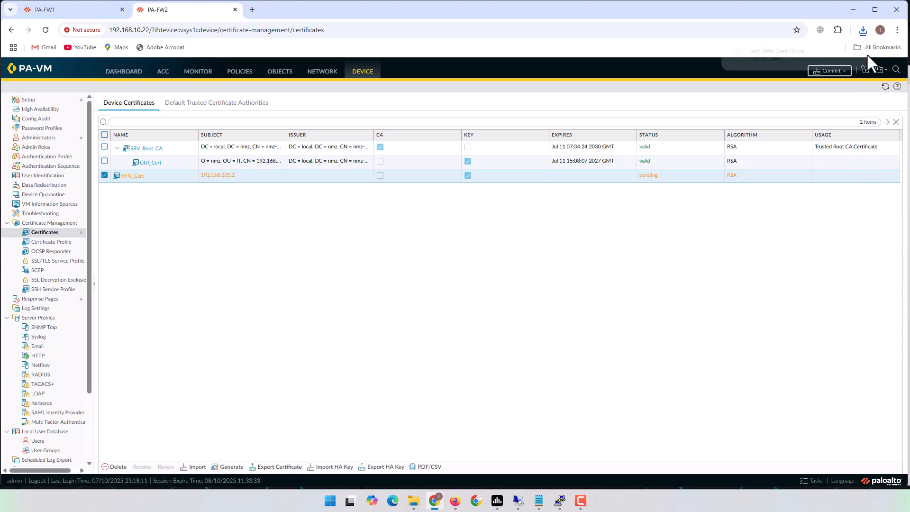
{"action": "left_click", "coordinate": [800, 50]}
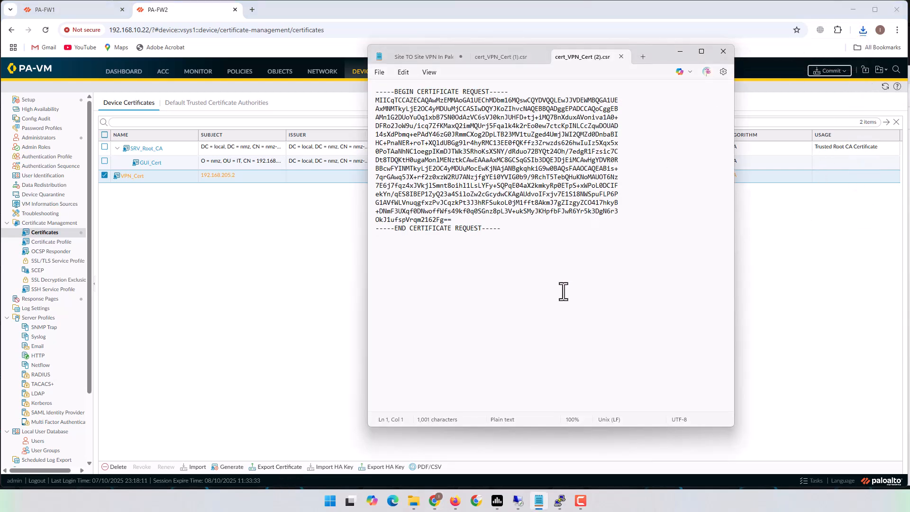
{"action": "key", "text": "ctrl+a"}
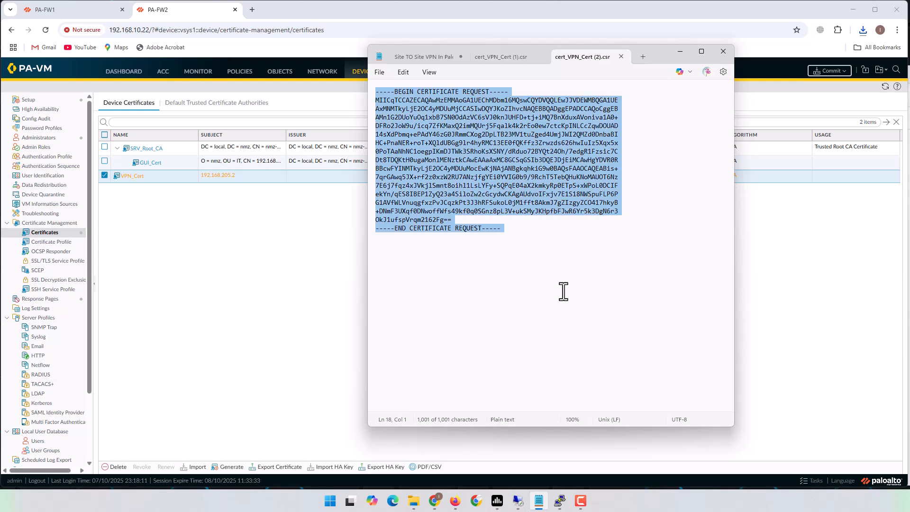
- On the CA's remote desktop, load the localhost/certsrv home page
{"action": "mouse_move", "coordinate": [519, 503]}
{"action": "left_click", "coordinate": [521, 467]}
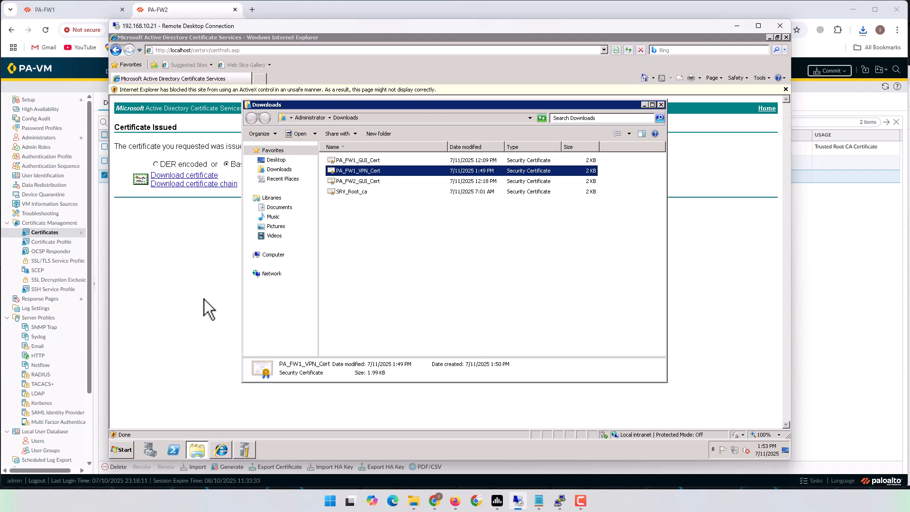
{"action": "left_click", "coordinate": [202, 274]}
{"action": "left_click", "coordinate": [214, 50]}
{"action": "left_click", "coordinate": [237, 52]}
{"action": "left_click", "coordinate": [209, 51]}
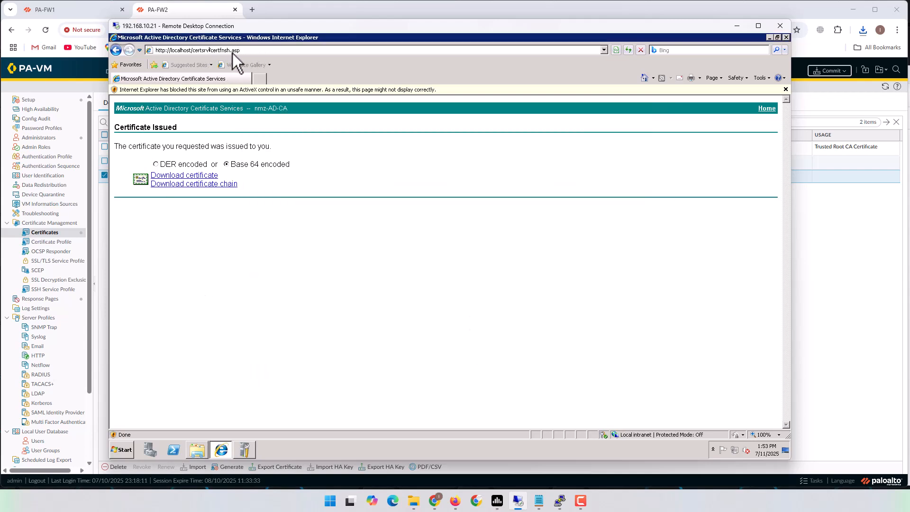
{"action": "key", "text": "BackSpace"}
{"action": "key", "text": "Return"}
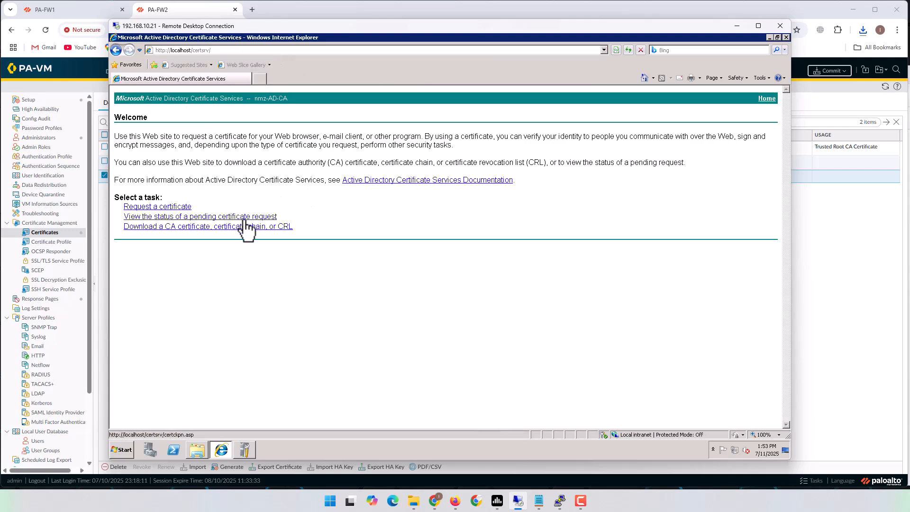
- Start an advanced base-64 certificate request and paste in the VPN_Cert CSR
{"action": "left_click", "coordinate": [181, 207]}
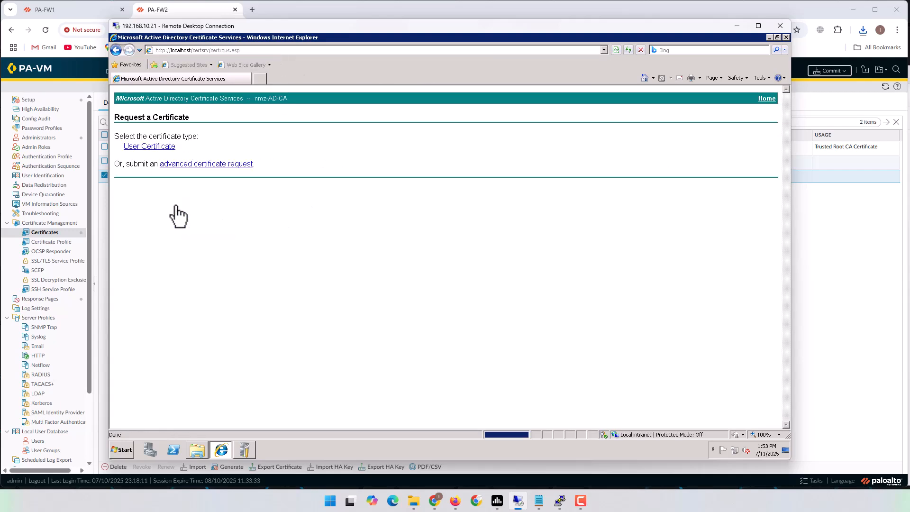
{"action": "left_click", "coordinate": [200, 166]}
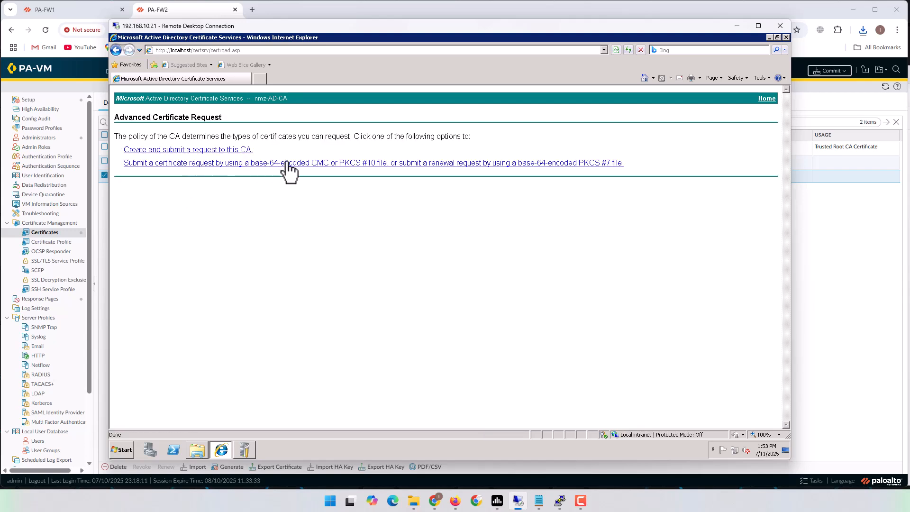
{"action": "left_click", "coordinate": [279, 163]}
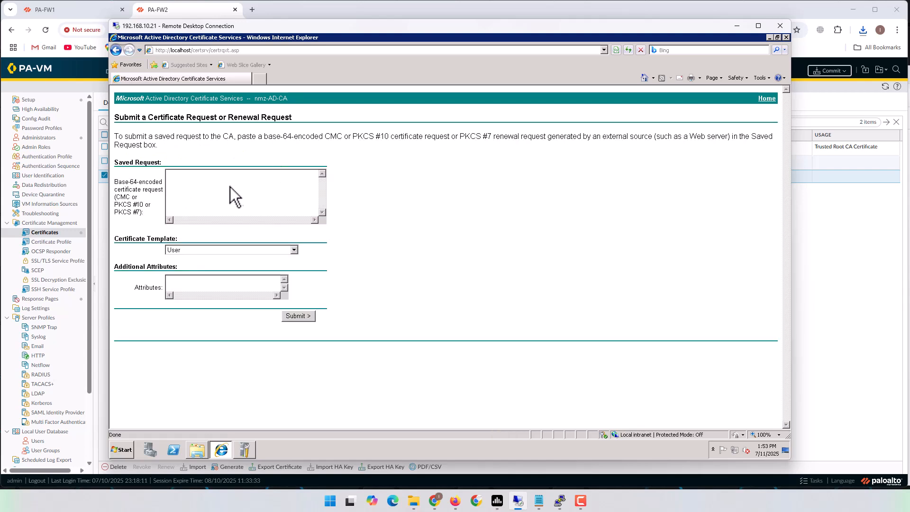
{"action": "key", "text": "ctrl+v"}
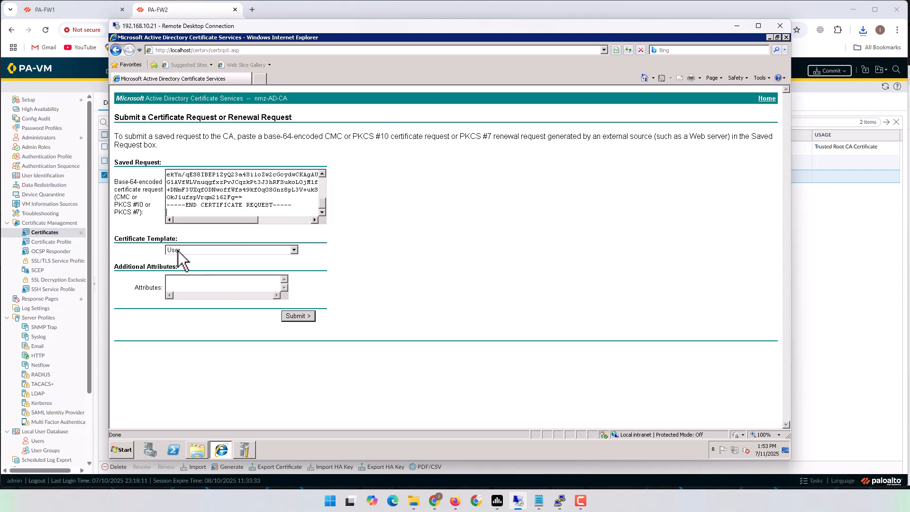
- Submit it with the nmz-IPSec (Offline request) template and choose Base 64 encoding
{"action": "left_click", "coordinate": [295, 250]}
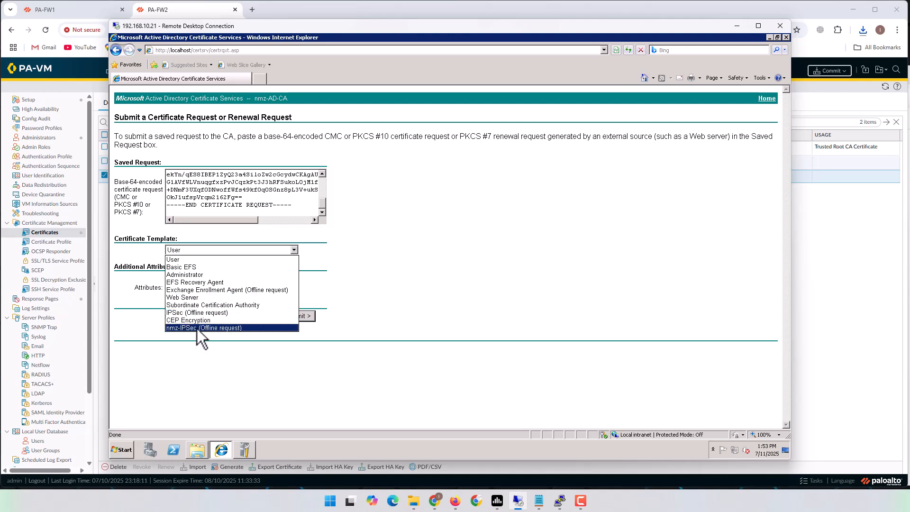
{"action": "left_click", "coordinate": [204, 329]}
{"action": "left_click", "coordinate": [297, 316]}
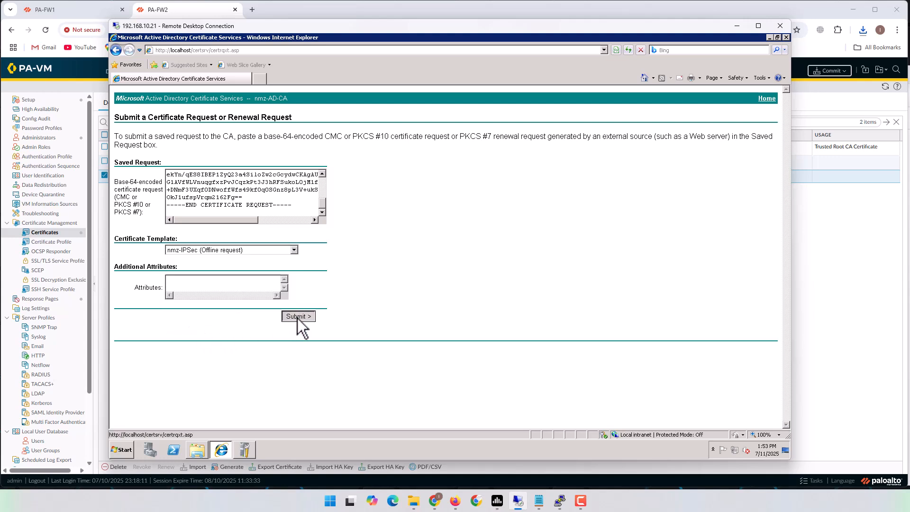
{"action": "left_click", "coordinate": [239, 164]}
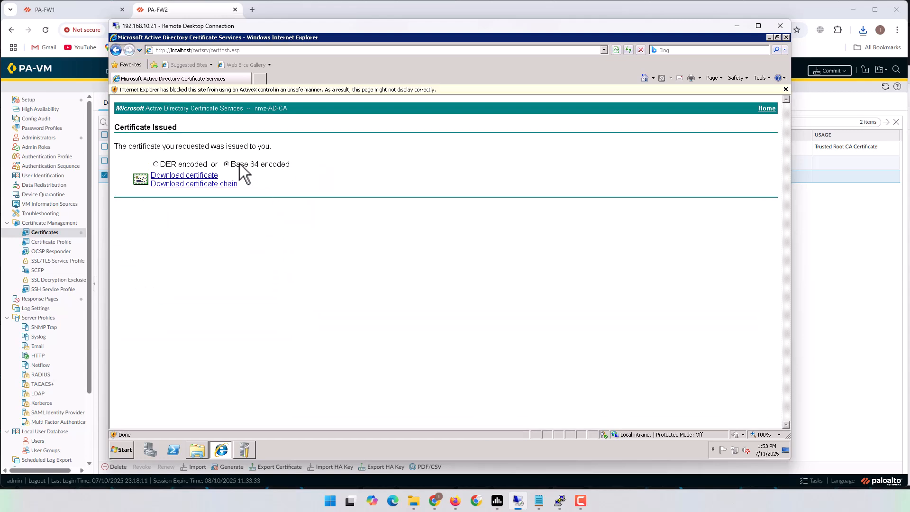
- Download the issued certificate and save it as PA_FW2_VPN_Cert in Downloads
{"action": "left_click", "coordinate": [211, 172]}
{"action": "left_click", "coordinate": [475, 246]}
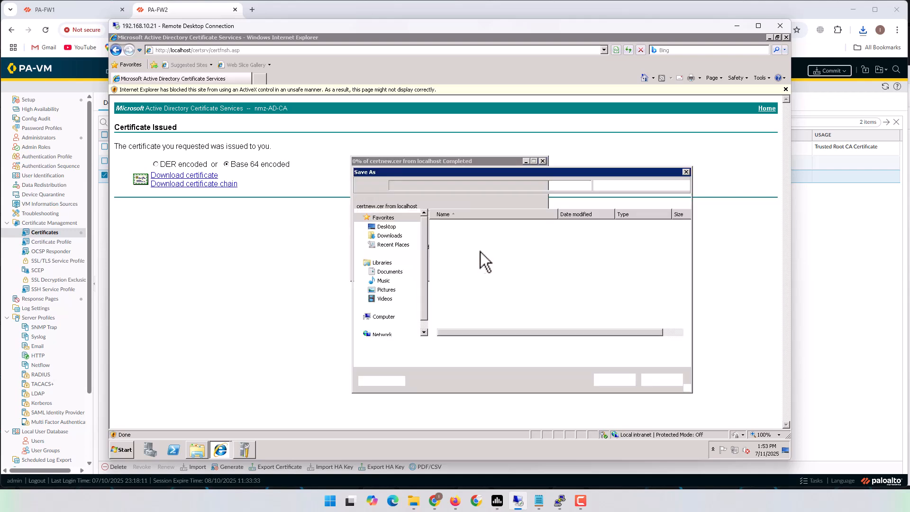
{"action": "left_click", "coordinate": [469, 228]}
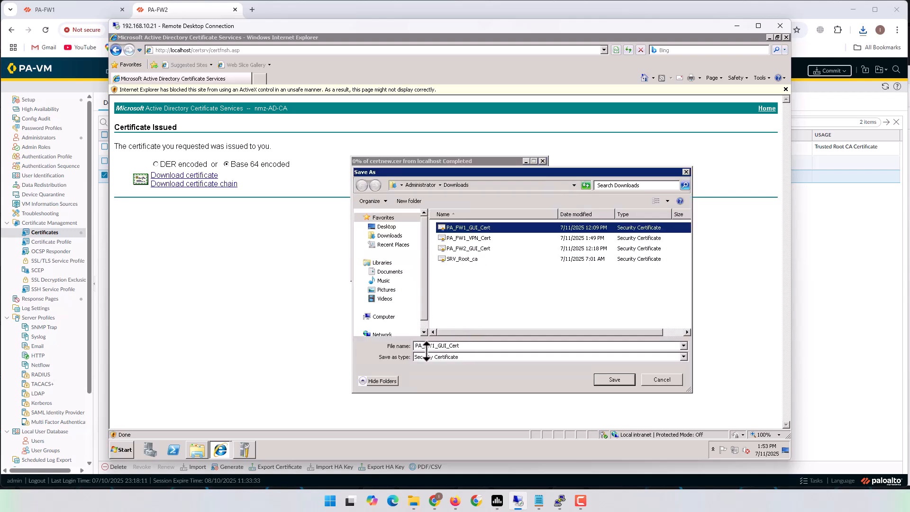
{"action": "left_click", "coordinate": [436, 346]}
{"action": "left_click_drag", "start_coordinate": [436, 345], "coordinate": [439, 345]}
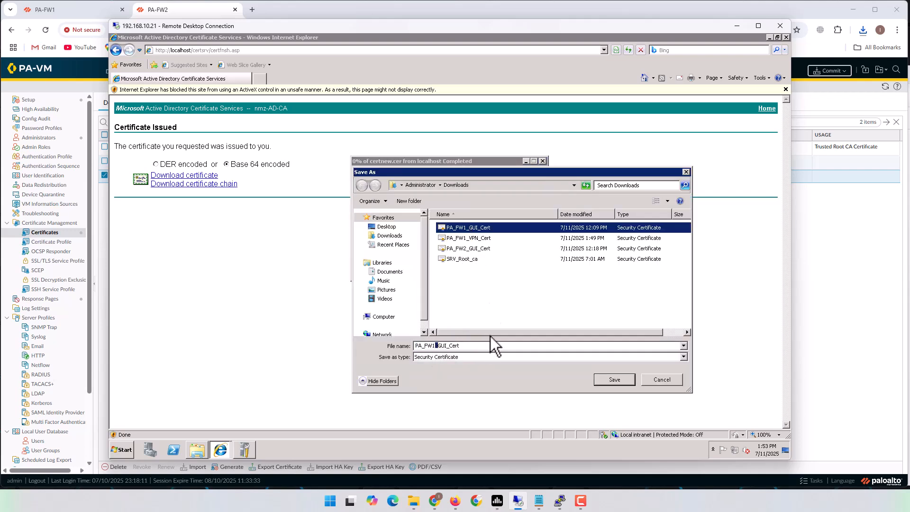
{"action": "left_click", "coordinate": [478, 237]}
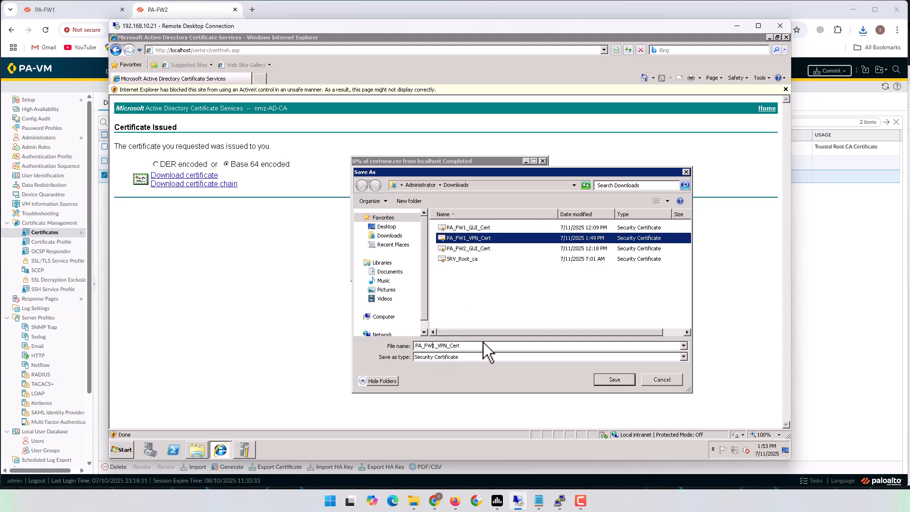
{"action": "key", "text": "BackSpace"}
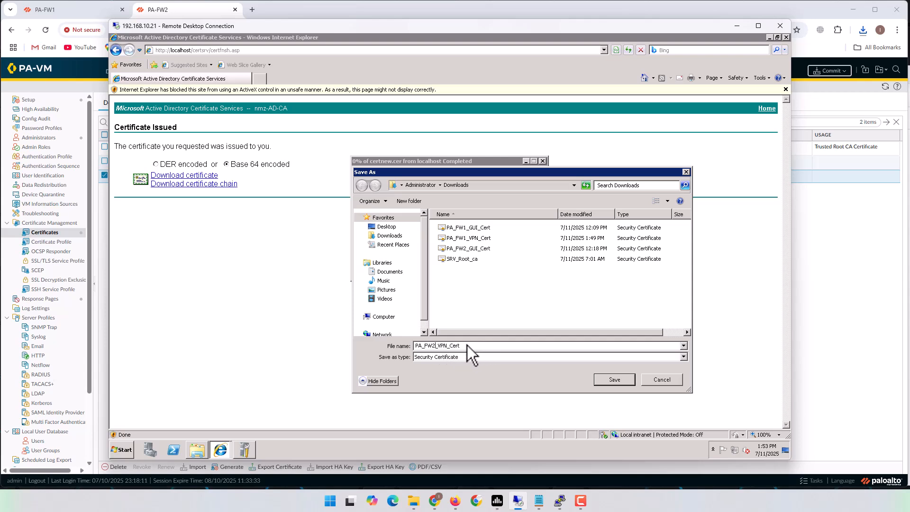
{"action": "left_click", "coordinate": [615, 380]}
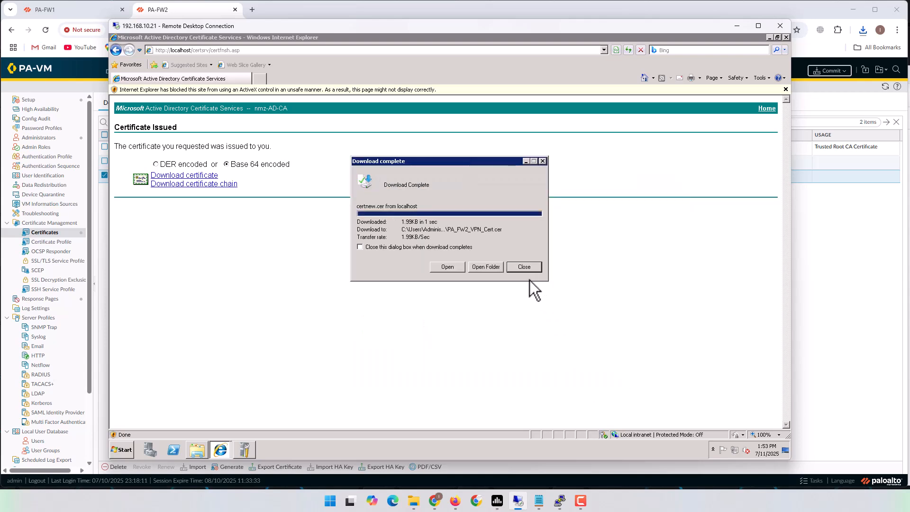
- Open the containing folder, then return to the PA-FW2 firewall page
{"action": "left_click", "coordinate": [488, 267]}
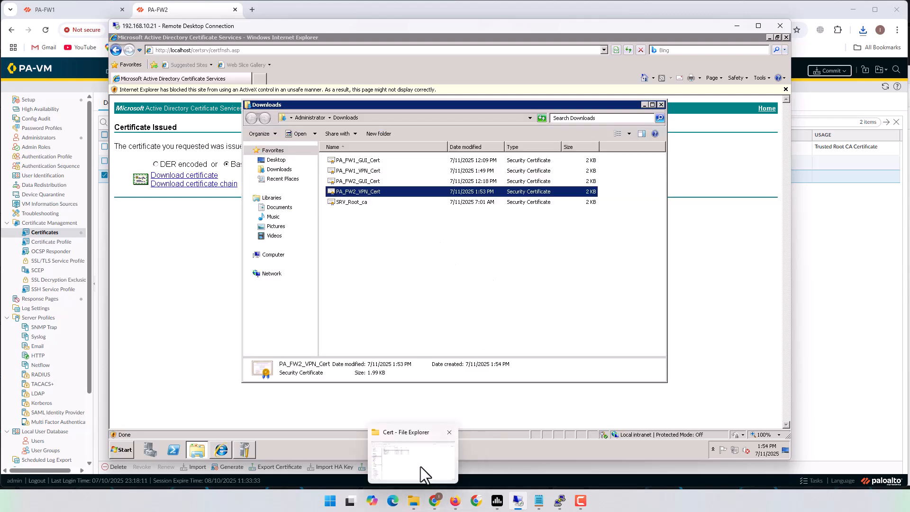
{"action": "left_click", "coordinate": [423, 472]}
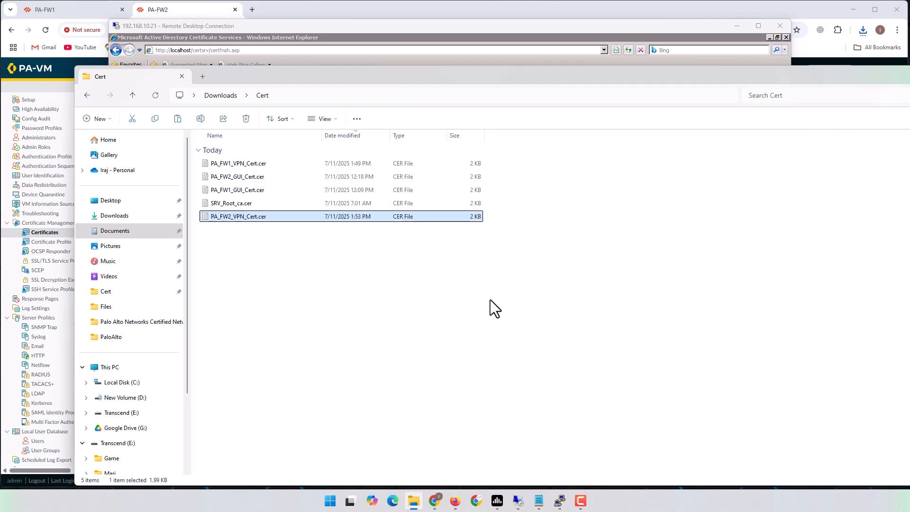
{"action": "left_click", "coordinate": [484, 6]}
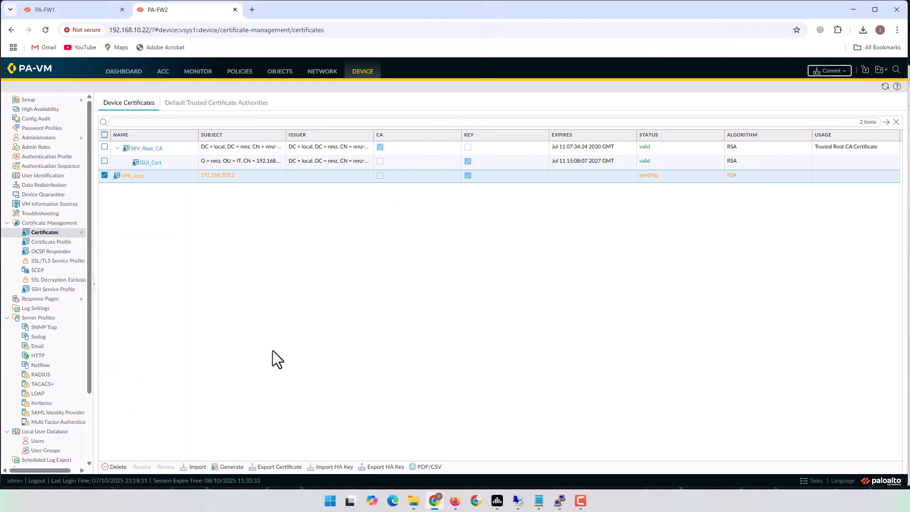
- Import PA_FW2_VPN_Cert.cer on PA-FW2 under the certificate name VPN_Cert
{"action": "left_click", "coordinate": [196, 467]}
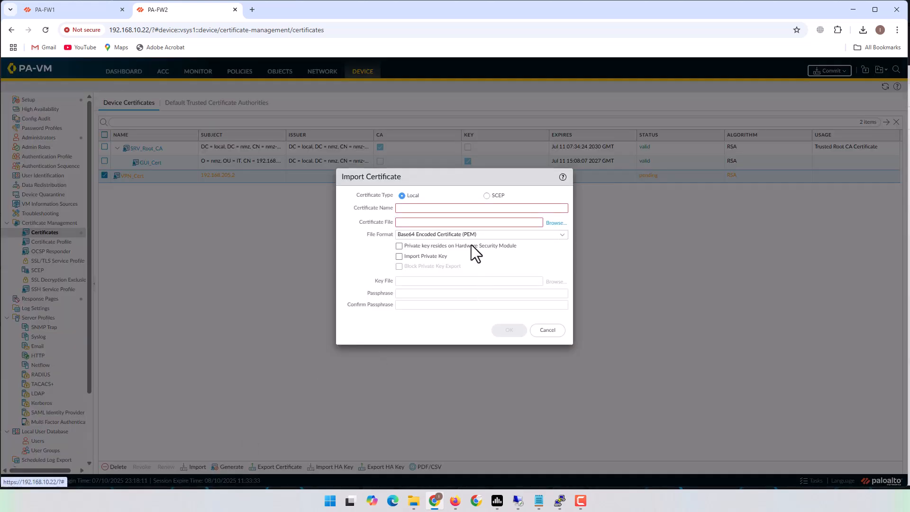
{"action": "left_click", "coordinate": [451, 210]}
{"action": "type", "text": "V"}
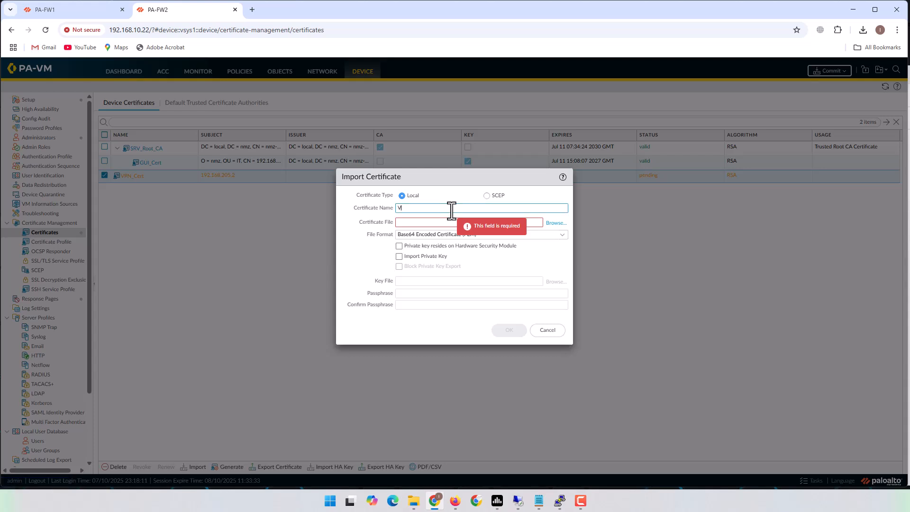
{"action": "type", "text": "PN_Cert"}
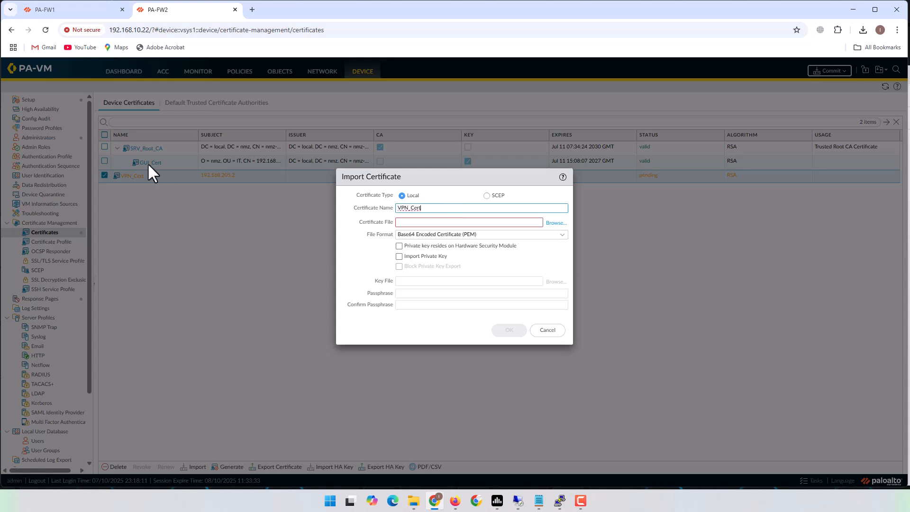
{"action": "left_click", "coordinate": [556, 224]}
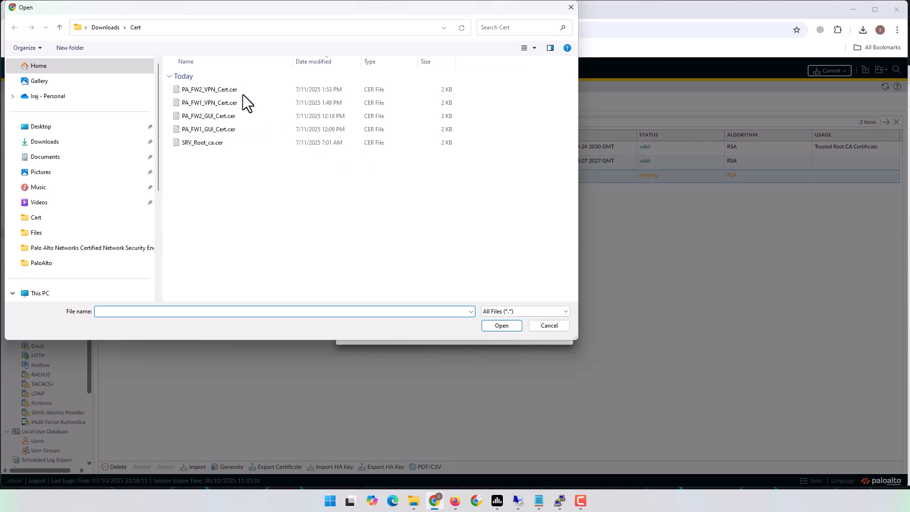
{"action": "left_click", "coordinate": [215, 91]}
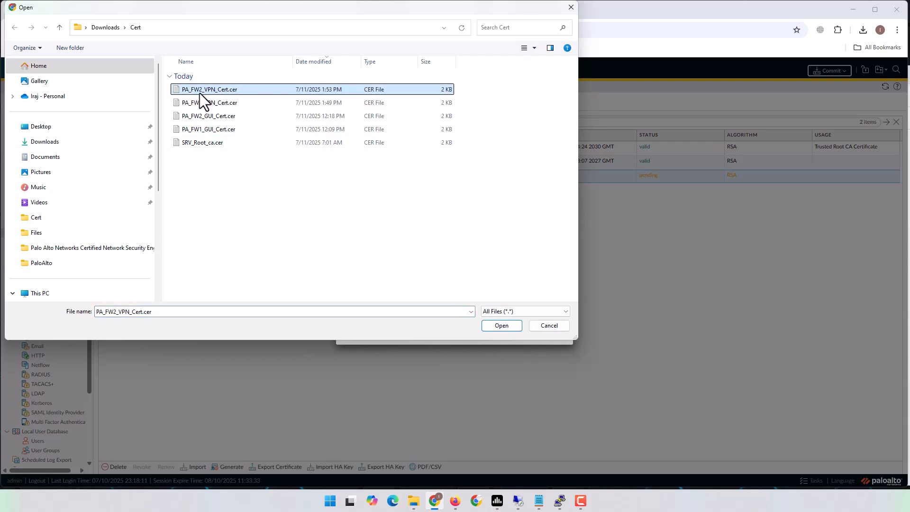
{"action": "left_click", "coordinate": [493, 328]}
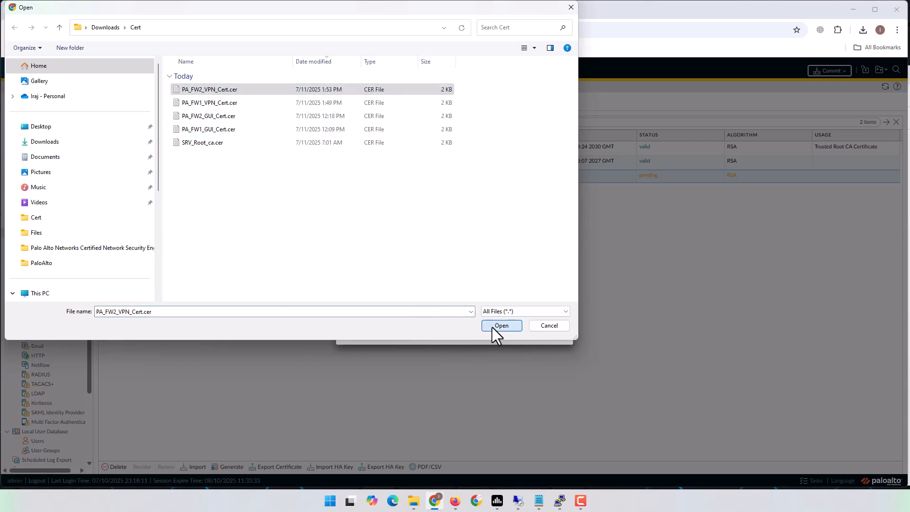
{"action": "left_click", "coordinate": [508, 332]}
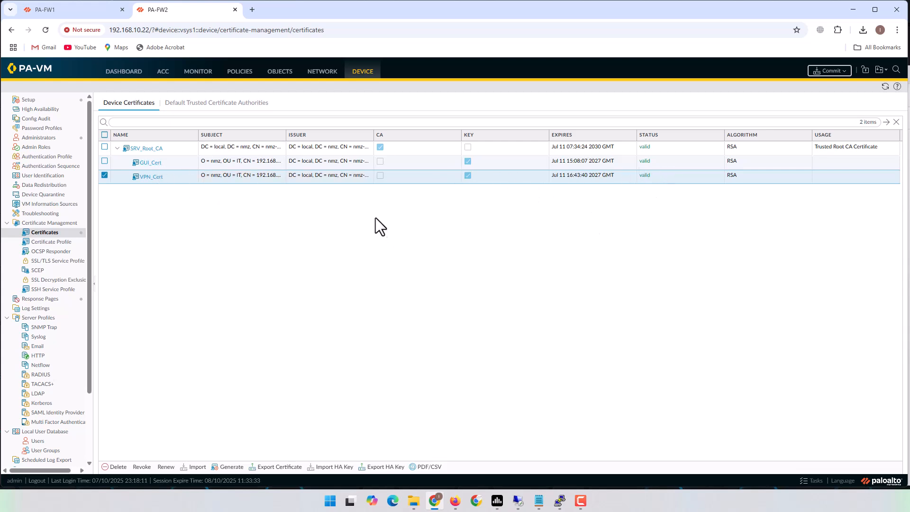
{"action": "left_click", "coordinate": [73, 10]}
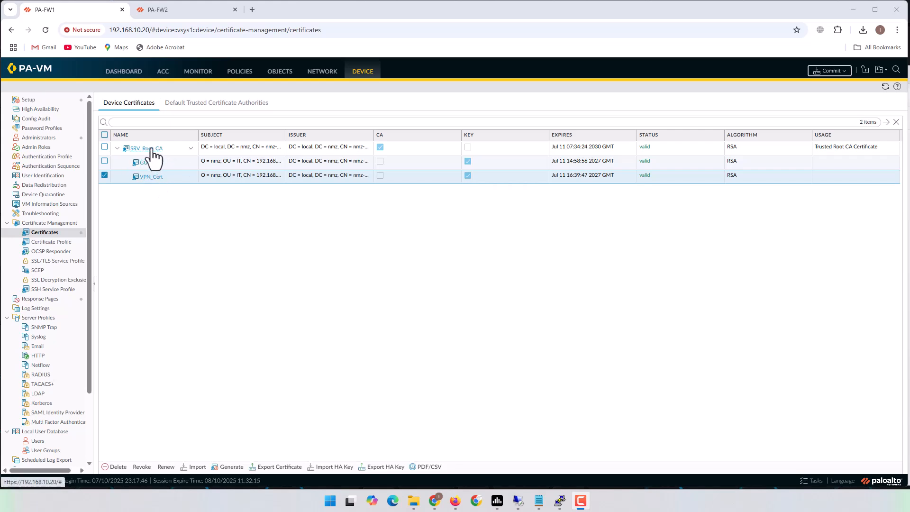
- Show PA-FW1's Certificate Profile list under Device > Certificate Management
{"action": "left_click", "coordinate": [49, 243]}
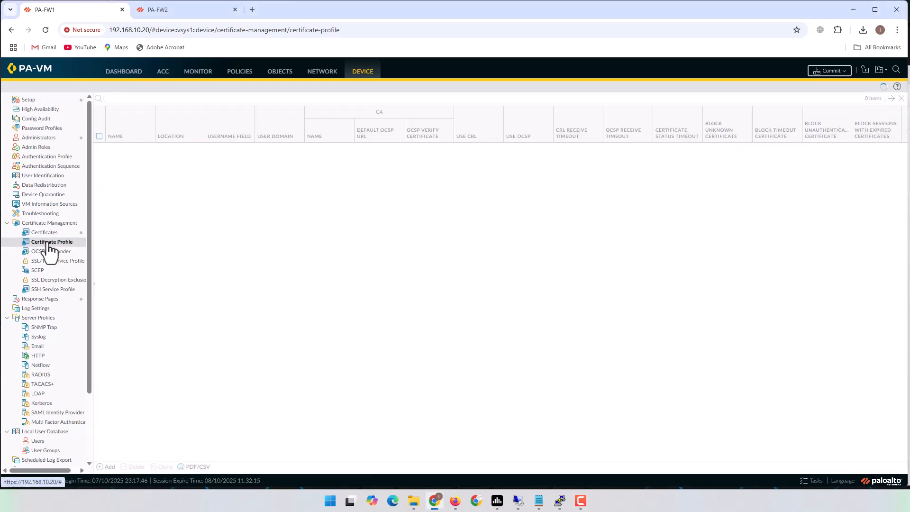
- Add certificate profile SRV_Root_CA_Profile on PA-FW1 with SRV_Root_CA as its CA certificate
{"action": "left_click", "coordinate": [106, 468]}
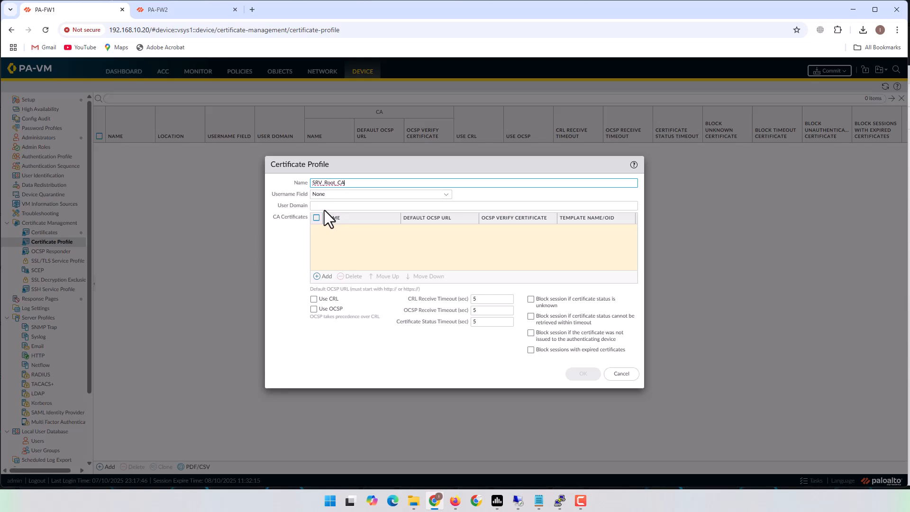
{"action": "type", "text": "fie"}
{"action": "type", "text": "le"}
{"action": "left_click_drag", "start_coordinate": [347, 183], "coordinate": [372, 184]}
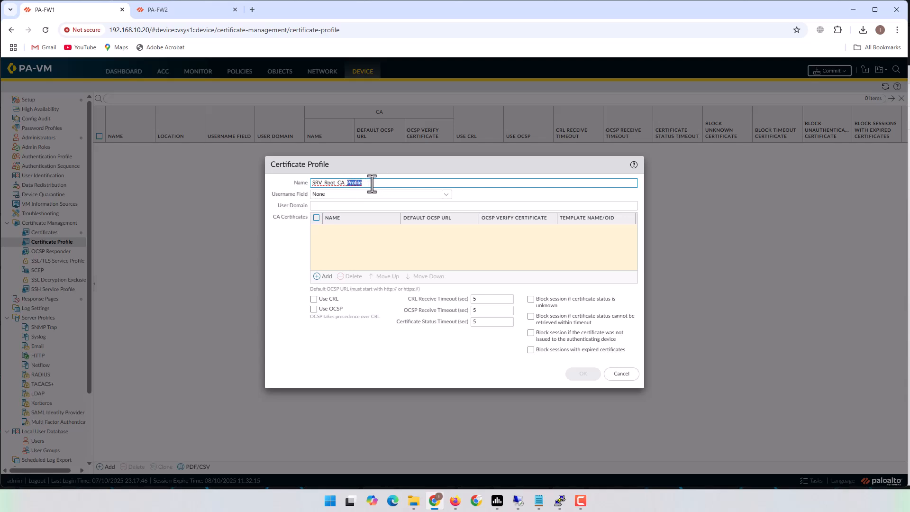
{"action": "left_click", "coordinate": [361, 245]}
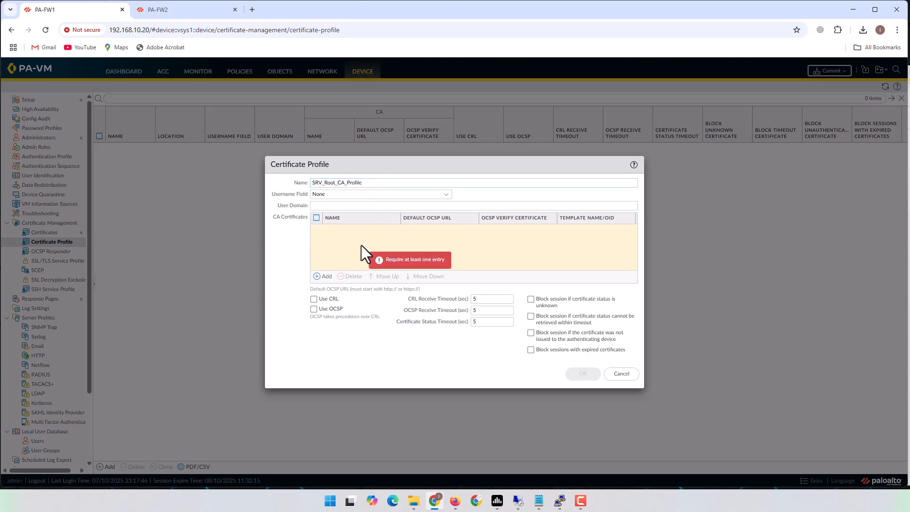
{"action": "left_click", "coordinate": [327, 276]}
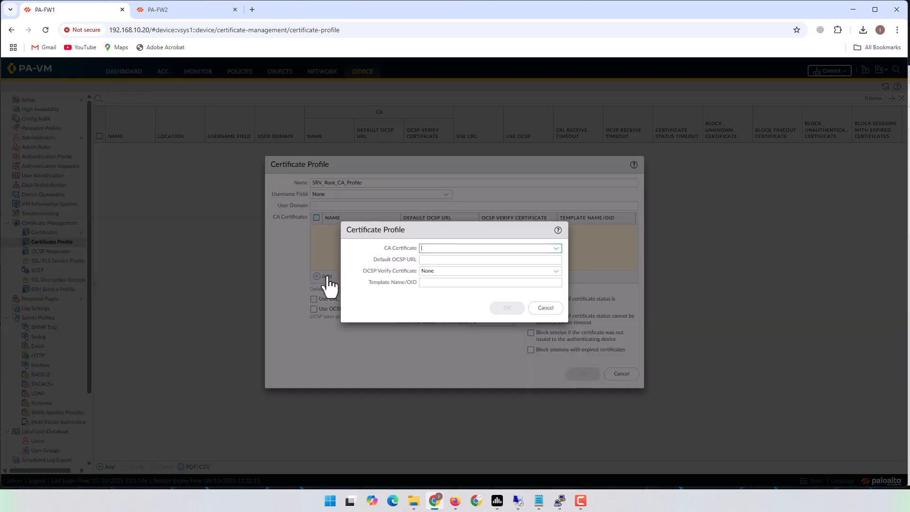
{"action": "left_click", "coordinate": [557, 249]}
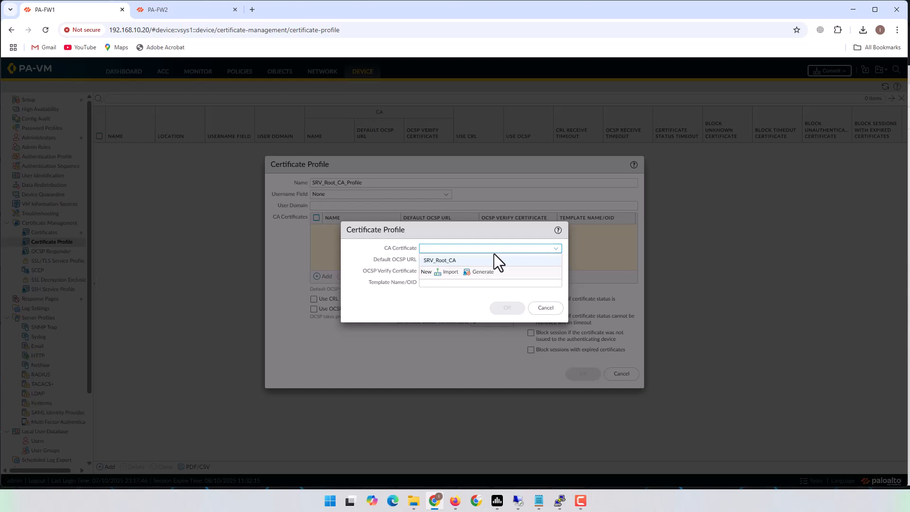
{"action": "left_click", "coordinate": [440, 262]}
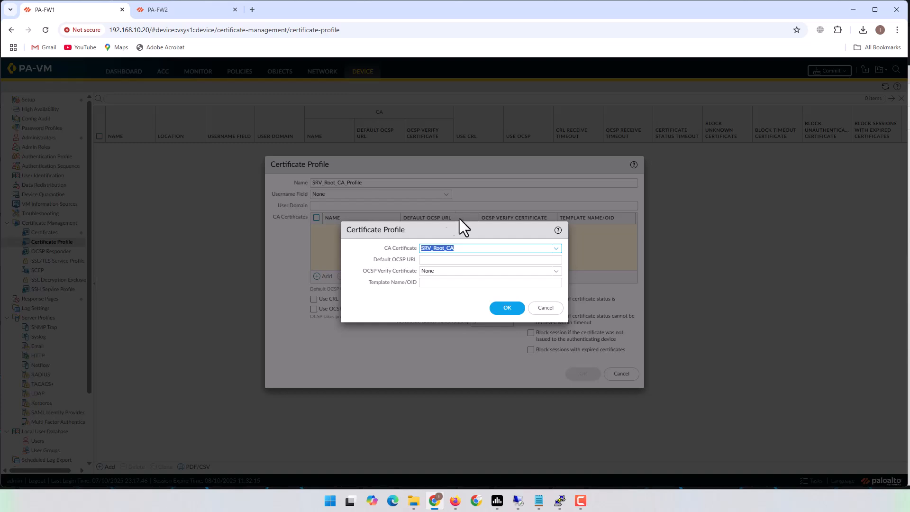
{"action": "left_click", "coordinate": [506, 309]}
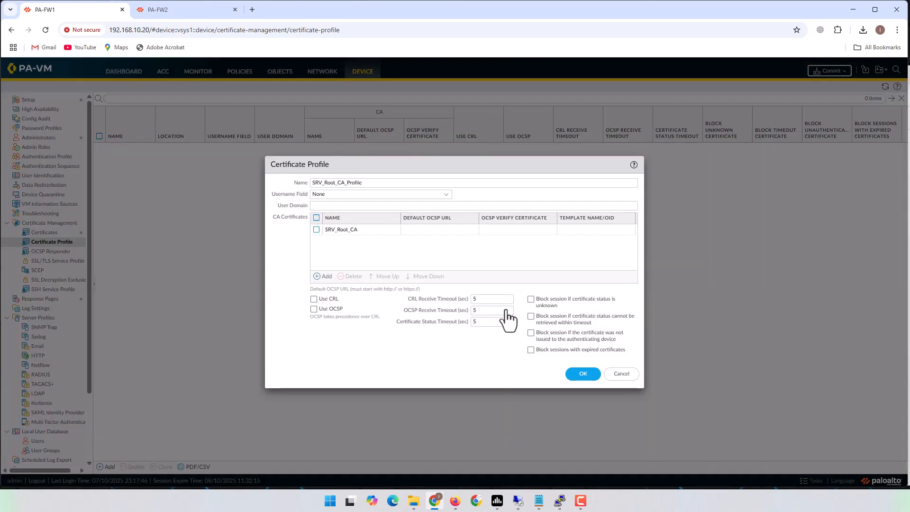
{"action": "left_click", "coordinate": [586, 375]}
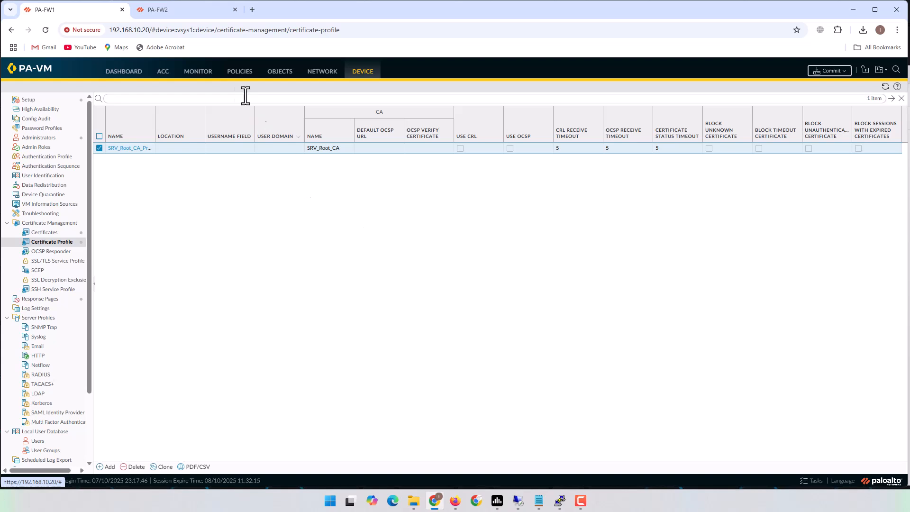
- On PA-FW2, add SRV_Root_CA_Profile with CA certificate SRV_Root_CA, then go back to PA-FW1
{"action": "left_click", "coordinate": [174, 8]}
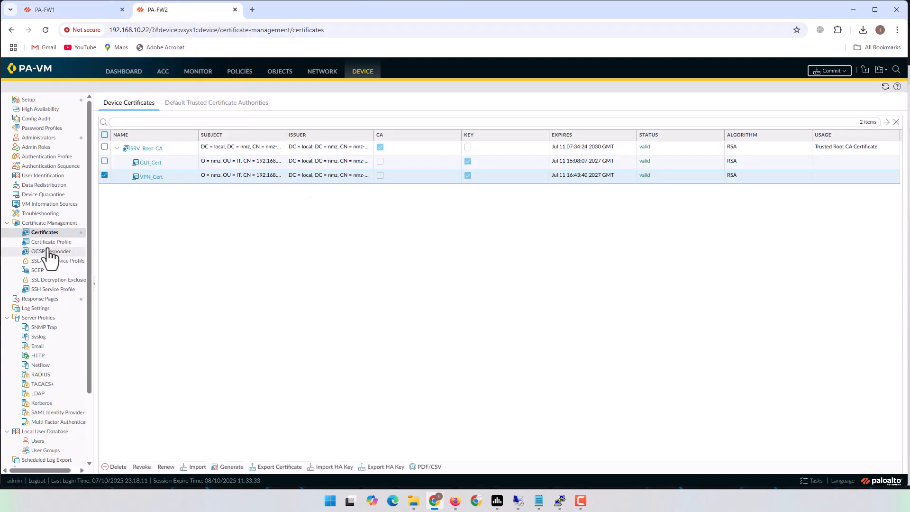
{"action": "left_click", "coordinate": [48, 243]}
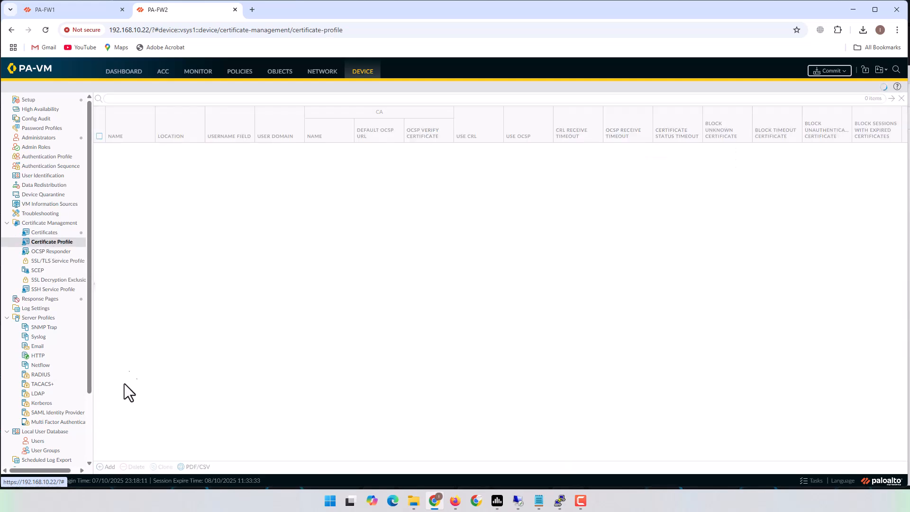
{"action": "left_click", "coordinate": [106, 467]}
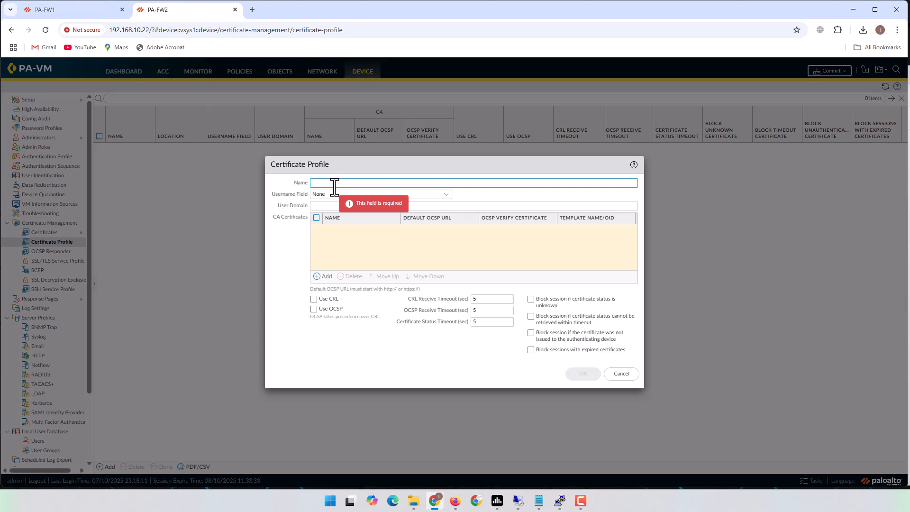
{"action": "type", "text": "SRV_Root_CA"}
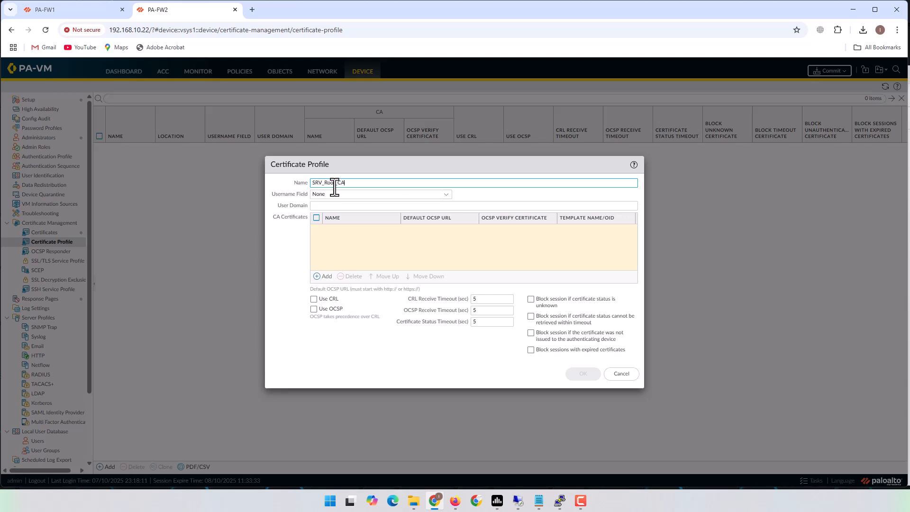
{"action": "type", "text": "_Profile"}
{"action": "left_click", "coordinate": [324, 279]}
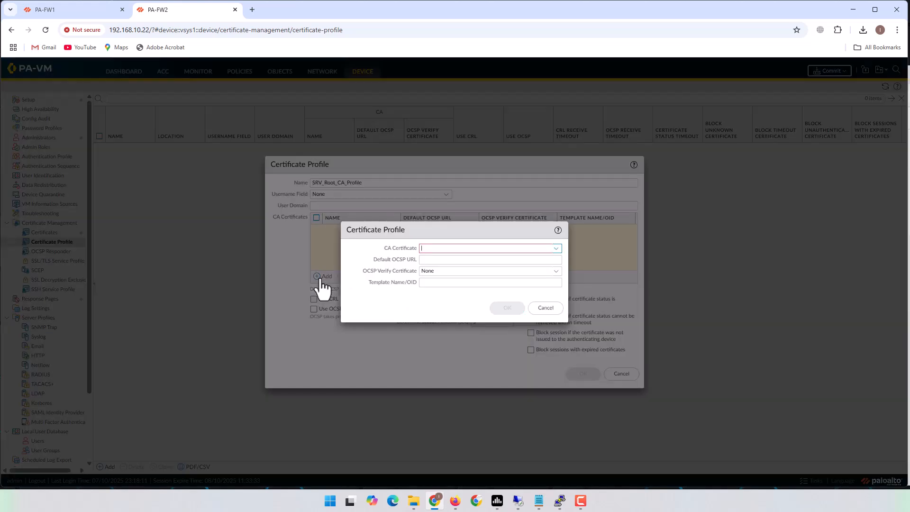
{"action": "left_click", "coordinate": [556, 248]}
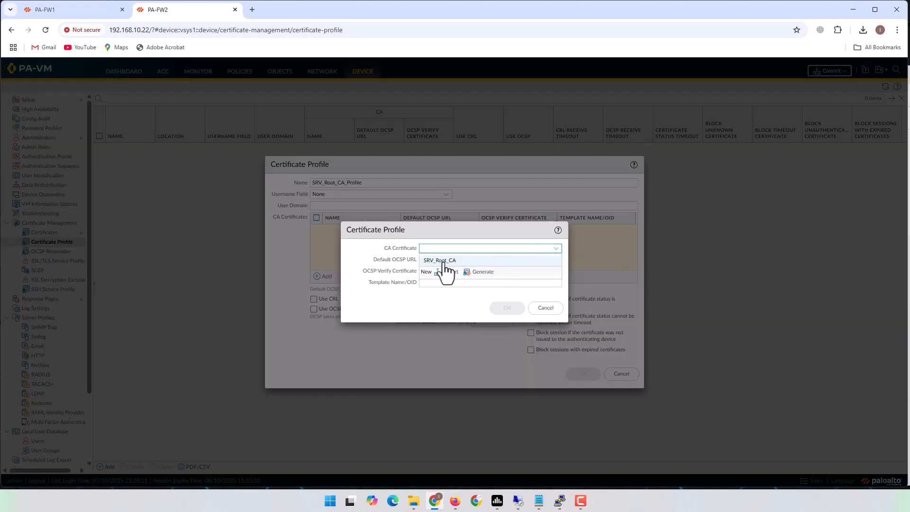
{"action": "left_click", "coordinate": [441, 261]}
{"action": "left_click", "coordinate": [505, 309]}
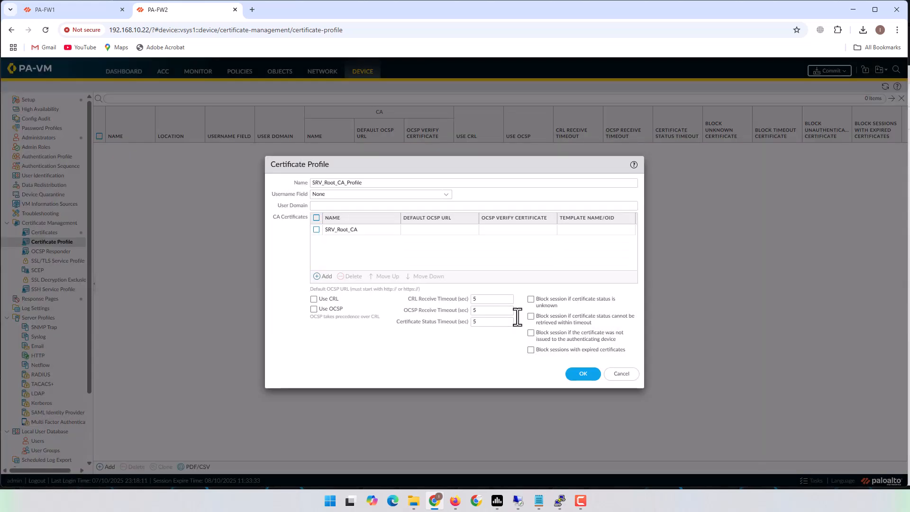
{"action": "left_click", "coordinate": [580, 374]}
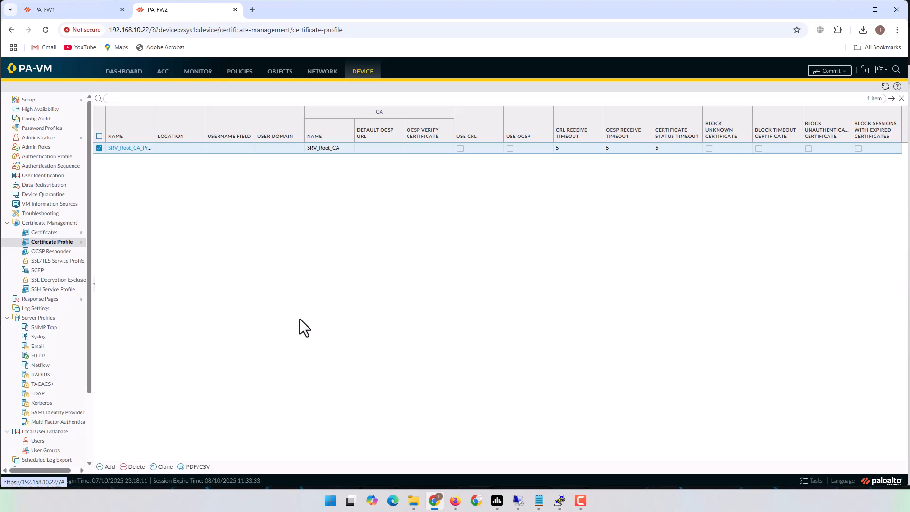
{"action": "left_click", "coordinate": [73, 12]}
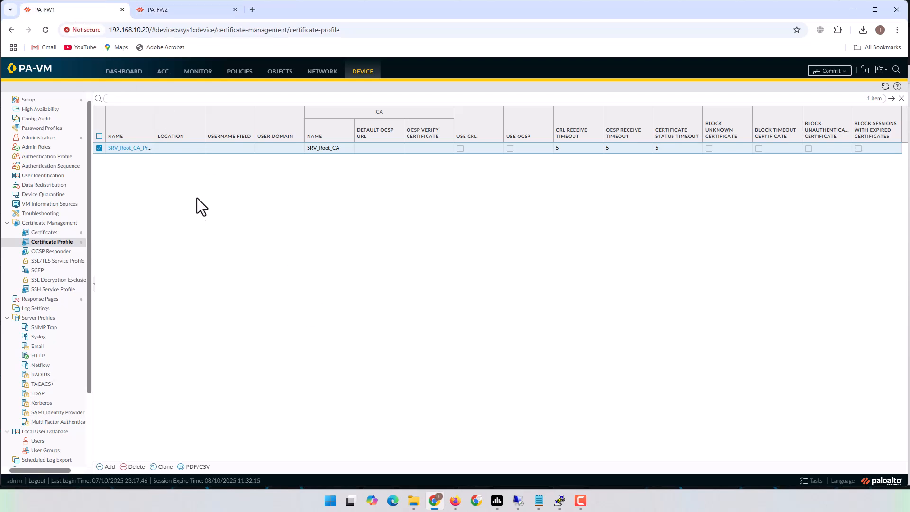
- Open the PA_FW1_2_PA_FW2 IKE gateway for editing under Network
{"action": "left_click", "coordinate": [321, 73]}
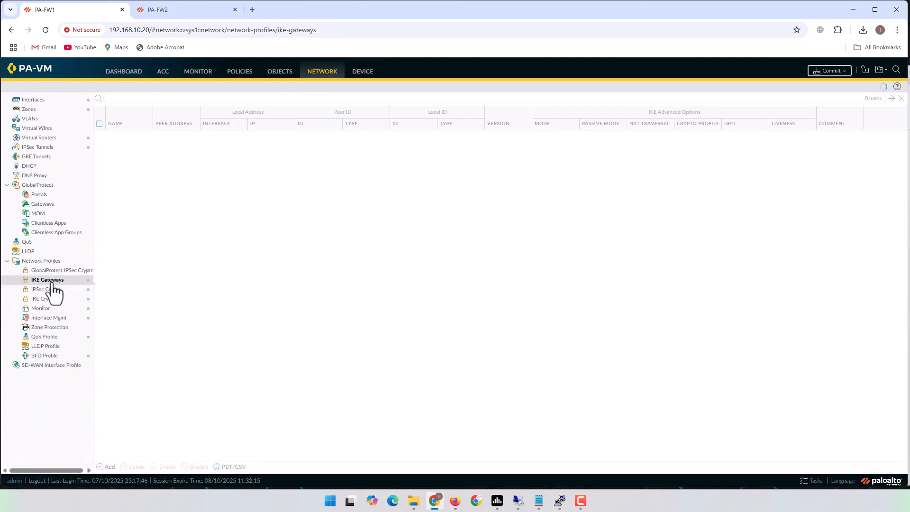
{"action": "left_click", "coordinate": [41, 282]}
{"action": "left_click", "coordinate": [57, 281]}
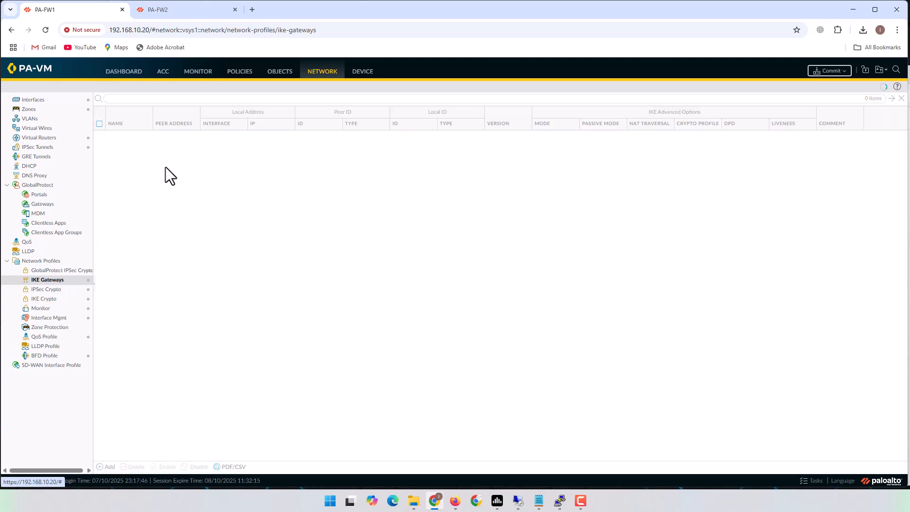
{"action": "left_click", "coordinate": [134, 136]}
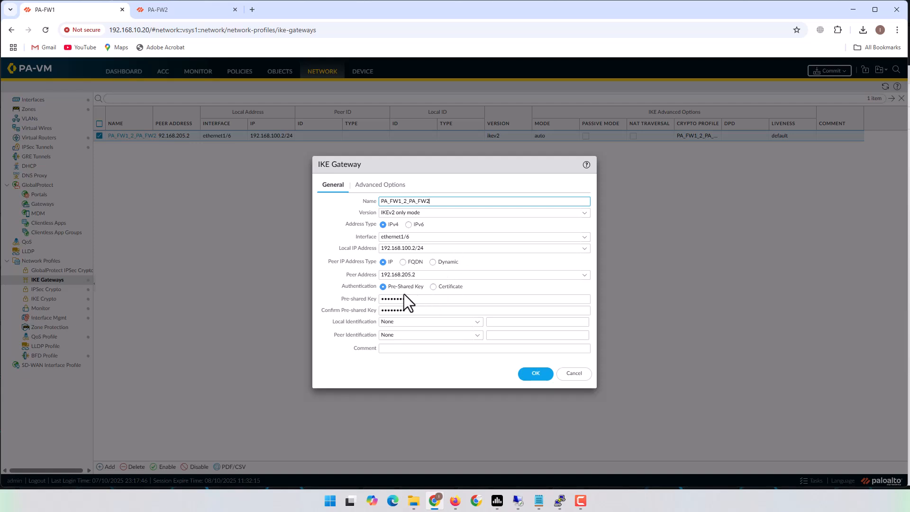
- Switch the gateway to certificate authentication with VPN_Cert as local certificate
{"action": "left_click", "coordinate": [434, 287]}
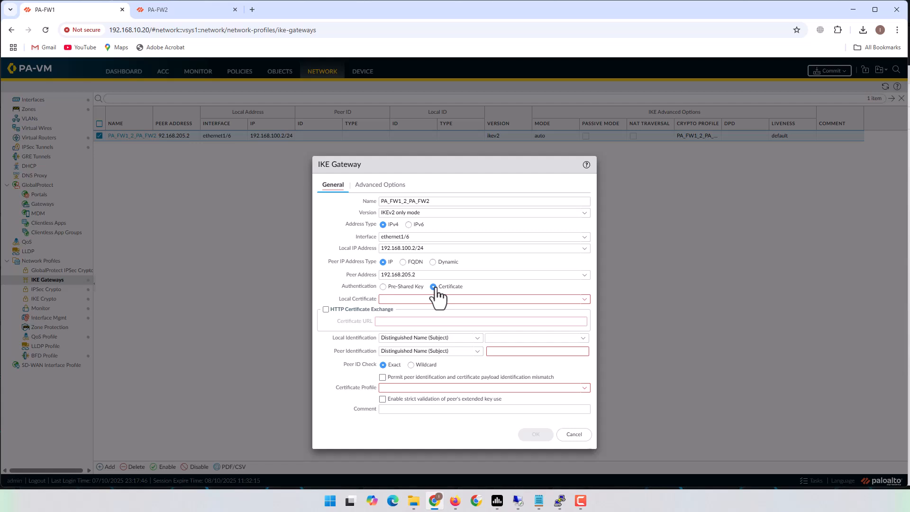
{"action": "left_click", "coordinate": [586, 299]}
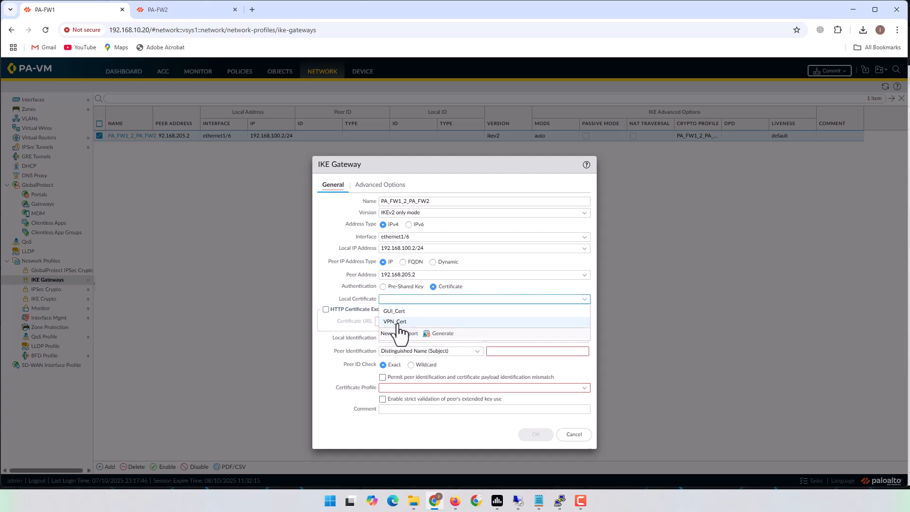
{"action": "left_click", "coordinate": [397, 322]}
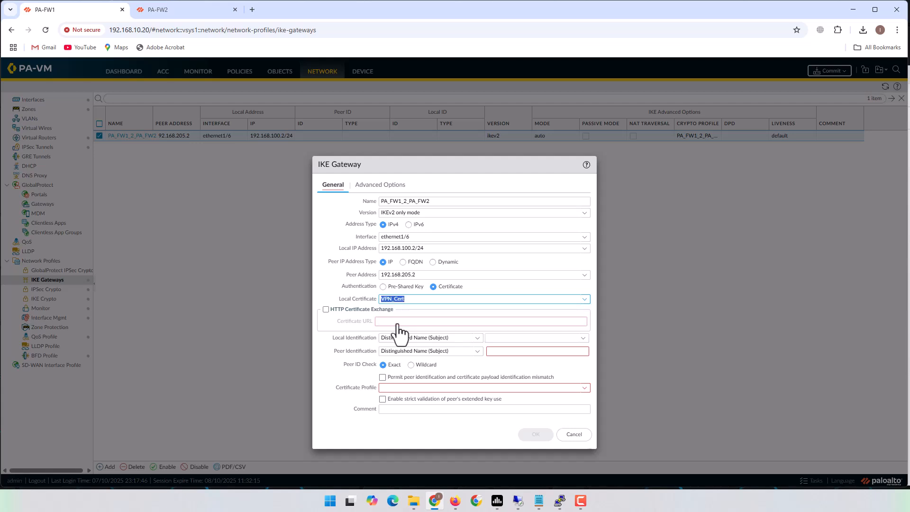
{"action": "left_click", "coordinate": [584, 302]}
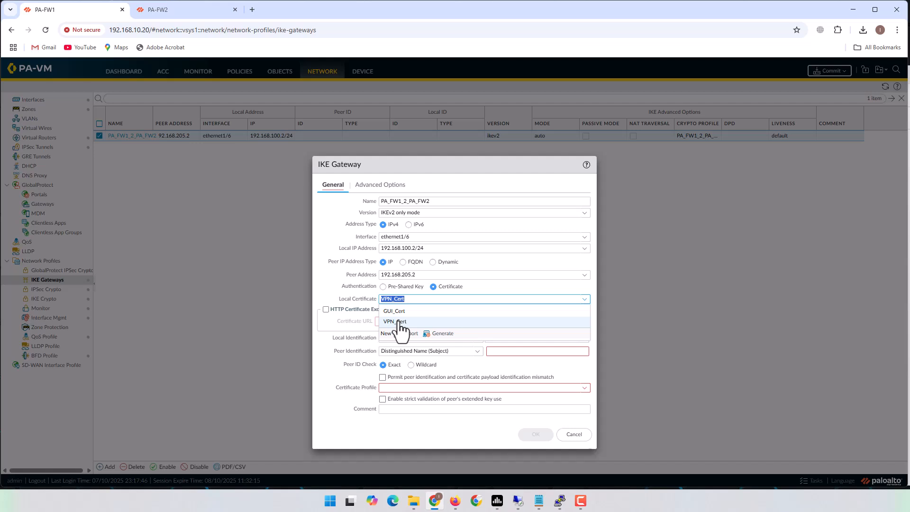
{"action": "left_click", "coordinate": [396, 322]}
{"action": "left_click", "coordinate": [436, 299]}
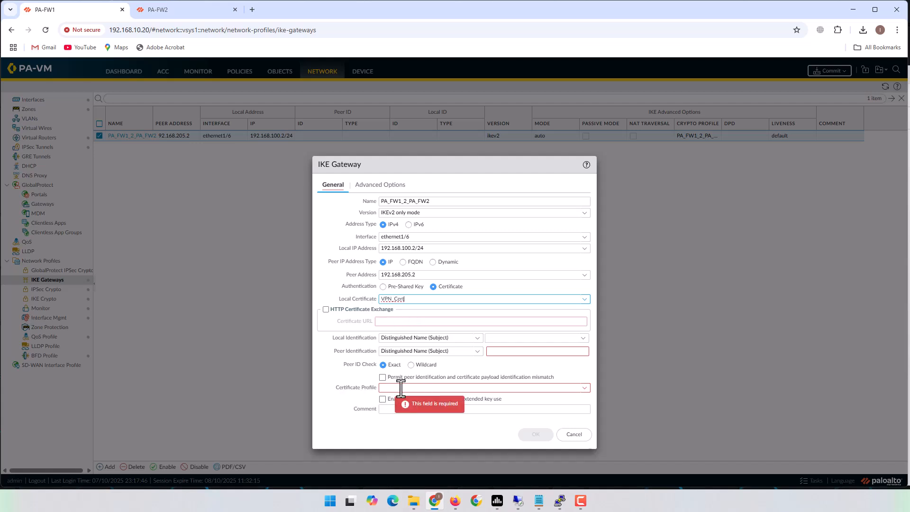
- Set certificate profile SRV_Root_CA_Profile and local ID CN=192.168.100.2,OU=IT,O=nmz
{"action": "left_click", "coordinate": [584, 388]}
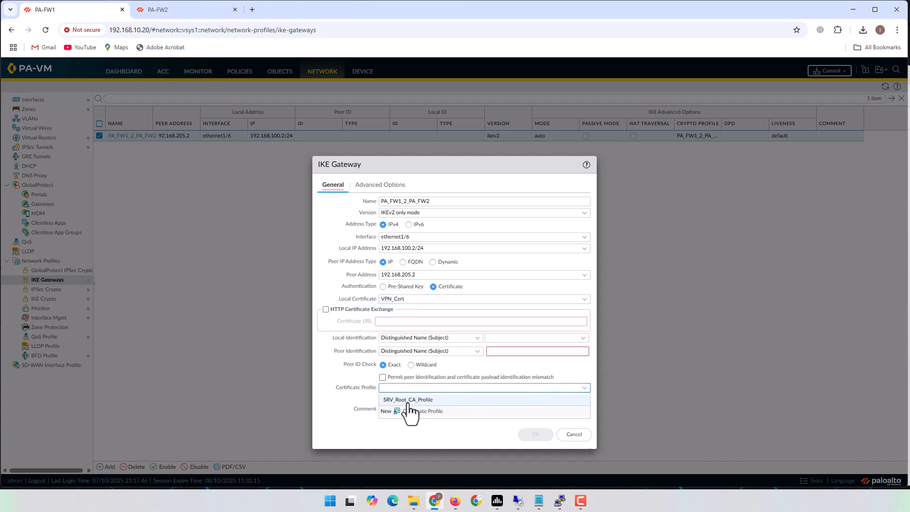
{"action": "left_click", "coordinate": [409, 401]}
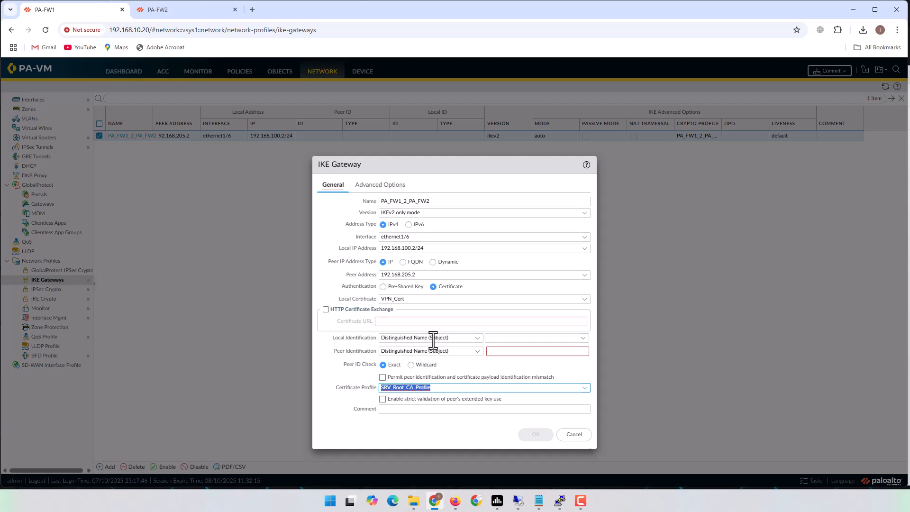
{"action": "left_click", "coordinate": [515, 340]}
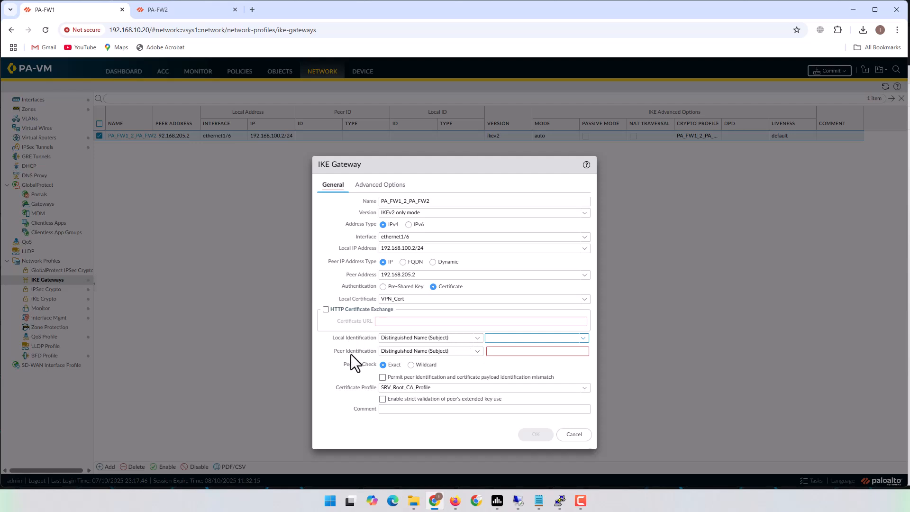
{"action": "left_click", "coordinate": [583, 339]}
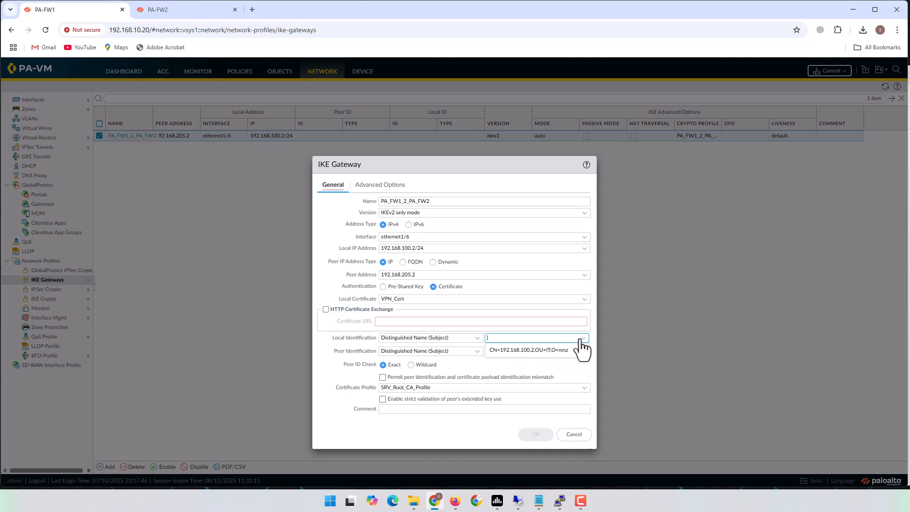
{"action": "left_click", "coordinate": [559, 353]}
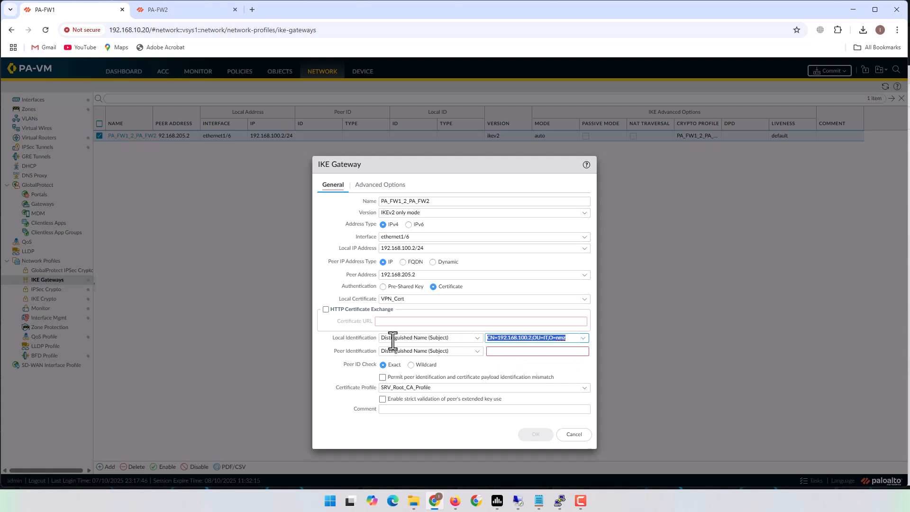
- Set peer identification to CN=192.168.205.2,OU=IT,O=nmz and save the gateway
{"action": "left_click", "coordinate": [560, 355]}
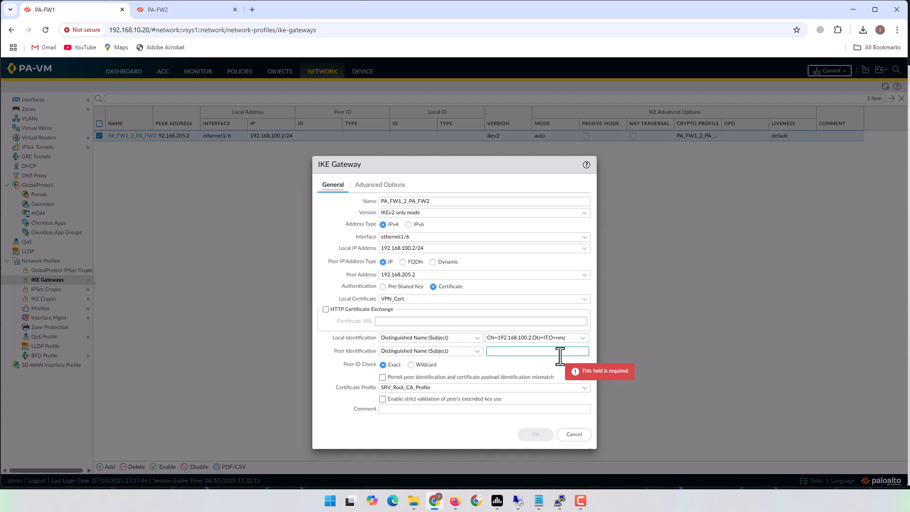
{"action": "left_click", "coordinate": [557, 337]}
{"action": "key", "text": "ctrl+c"}
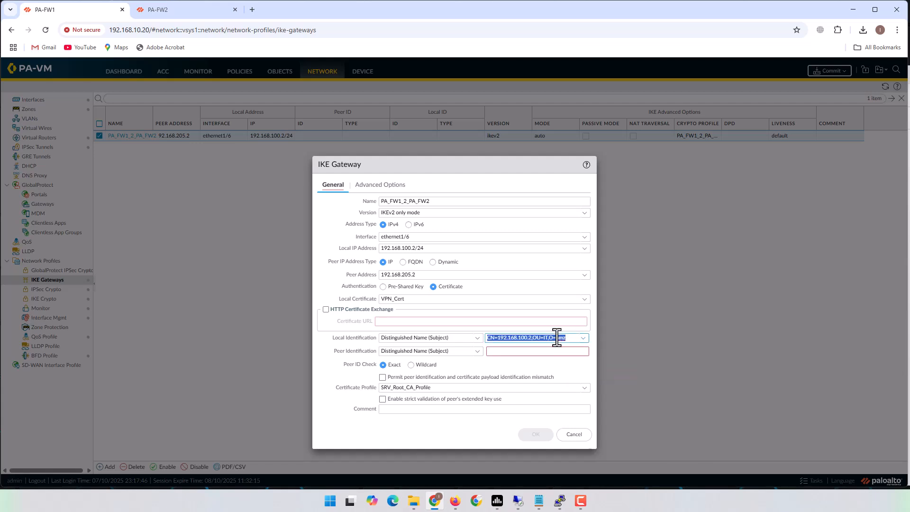
{"action": "left_click", "coordinate": [543, 352]}
{"action": "key", "text": "ctrl+v"}
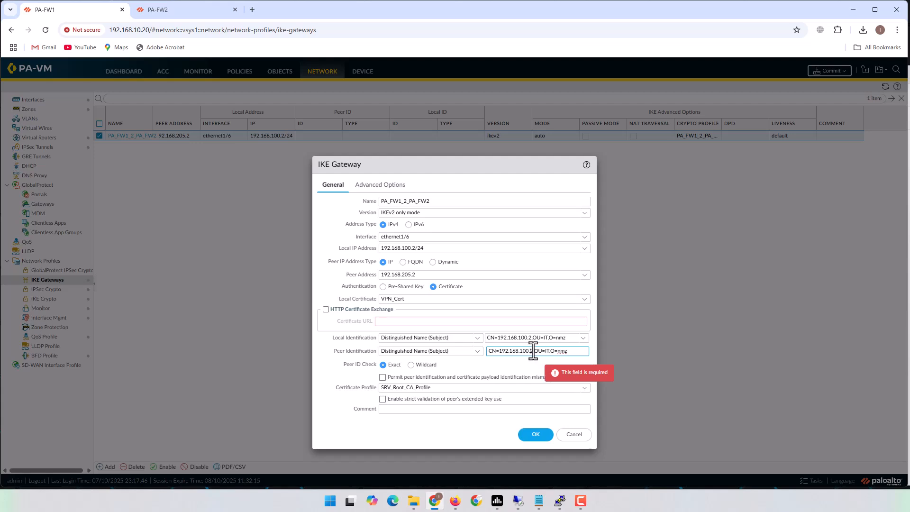
{"action": "key", "text": "BackSpace"}
{"action": "key", "text": "BackSpace"}
{"action": "key", "text": "BackSpace"}
{"action": "key", "text": "BackSpace"}
{"action": "type", "text": "205"}
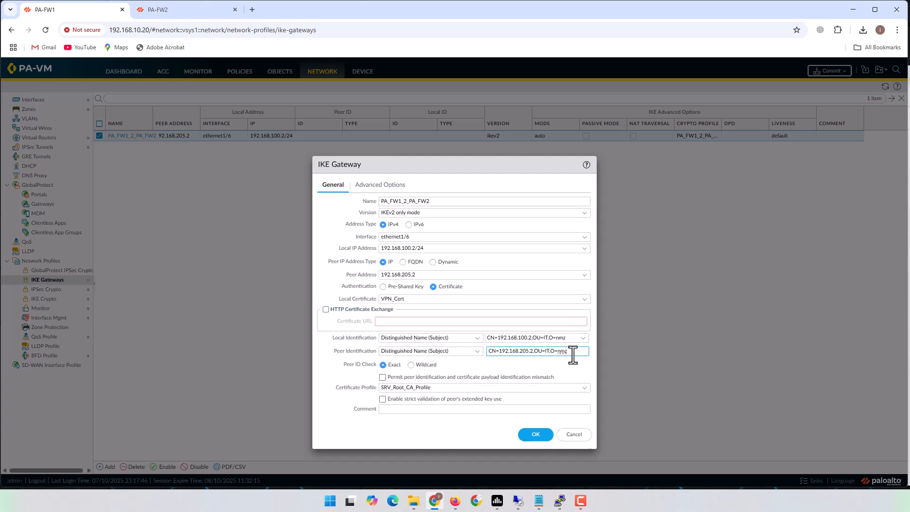
{"action": "left_click", "coordinate": [538, 435]}
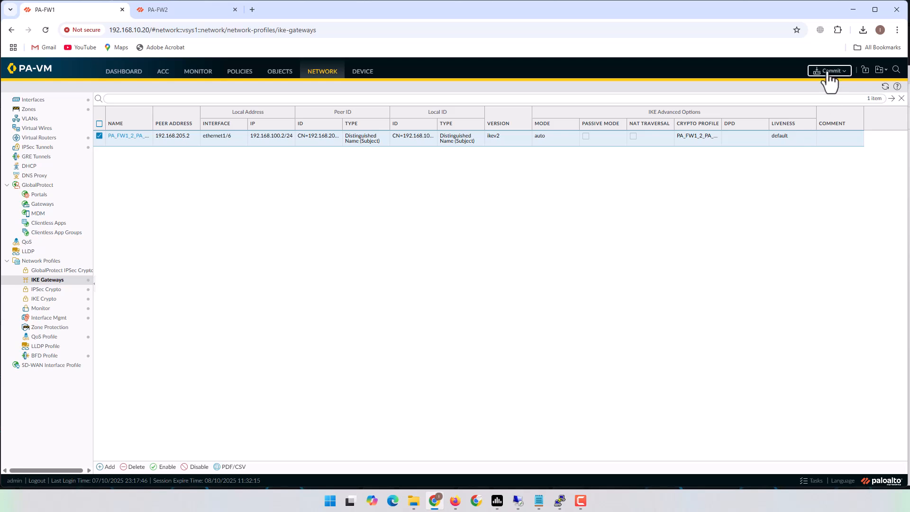
- Commit PA-FW1's configuration, then move to PA-FW2's page
{"action": "left_click", "coordinate": [829, 71]}
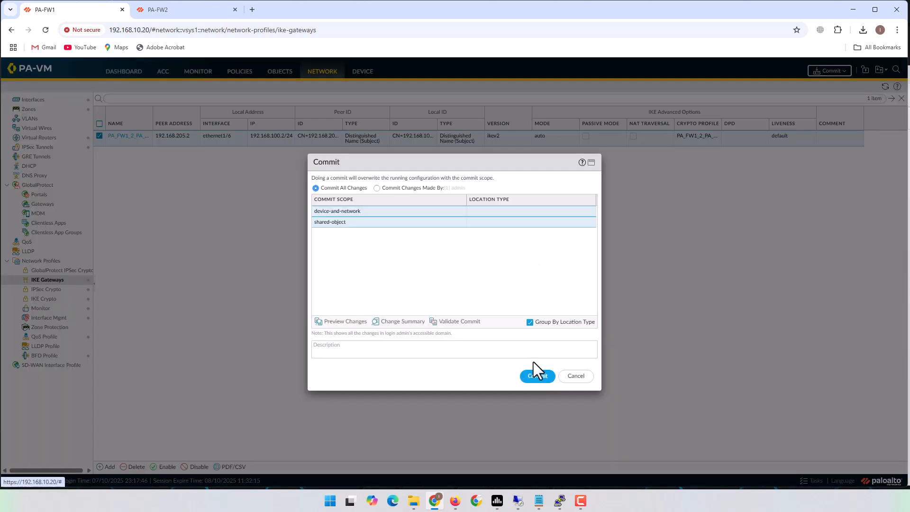
{"action": "left_click", "coordinate": [537, 376]}
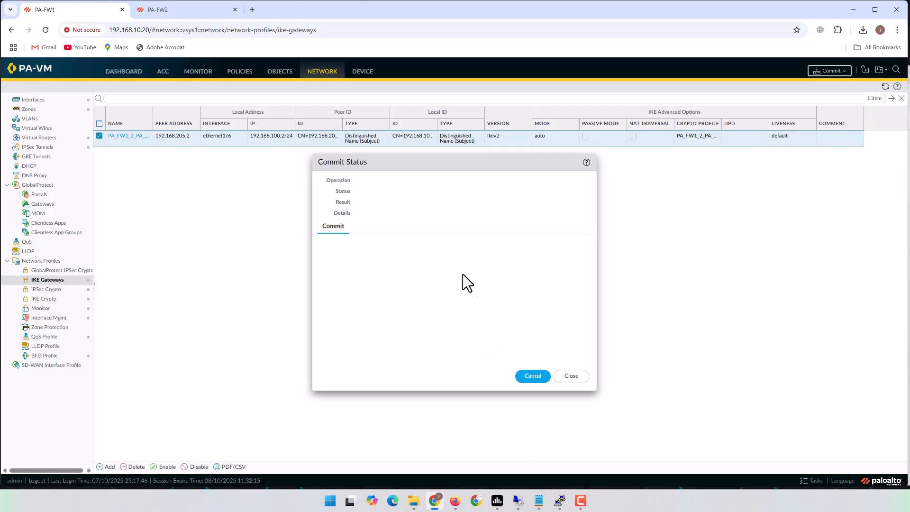
{"action": "left_click", "coordinate": [181, 12]}
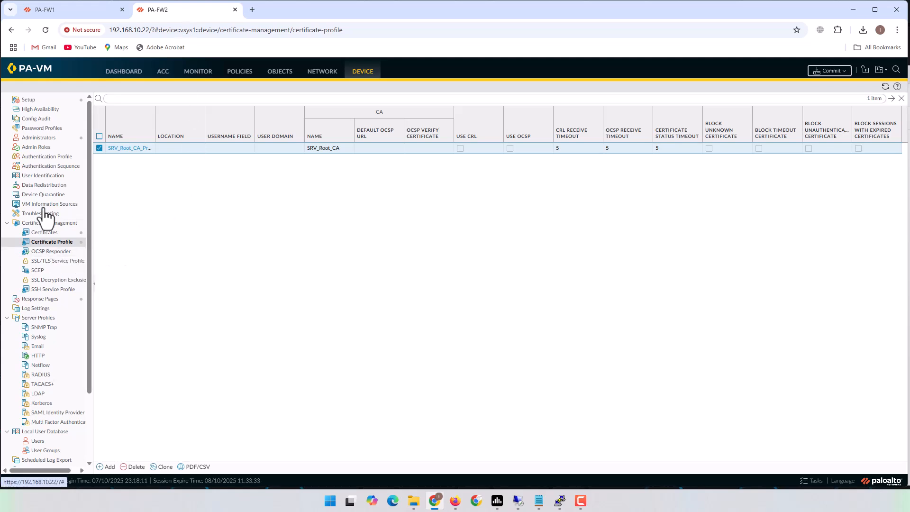
- On PA-FW2, open the PA-FW2_2_PA-FW1 gateway from Network > IKE Gateways for editing
{"action": "left_click", "coordinate": [322, 73]}
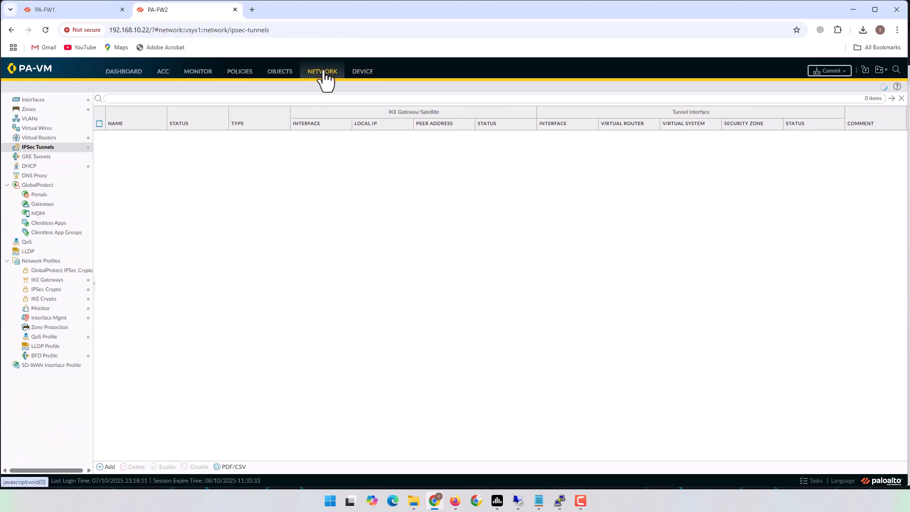
{"action": "left_click", "coordinate": [46, 280]}
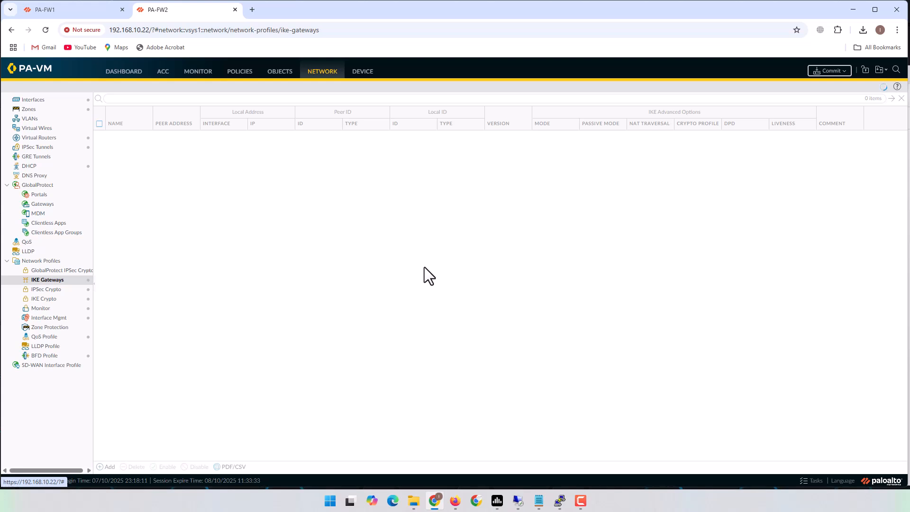
{"action": "left_click", "coordinate": [123, 139]}
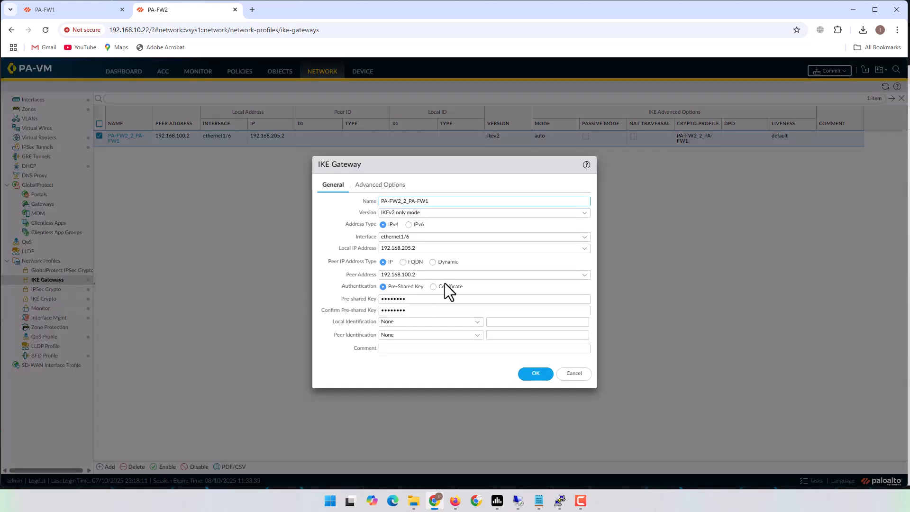
- Switch authentication to Certificate using VPN_Cert and the SRV_Root_CA_Profile certificate profile
{"action": "left_click", "coordinate": [433, 287]}
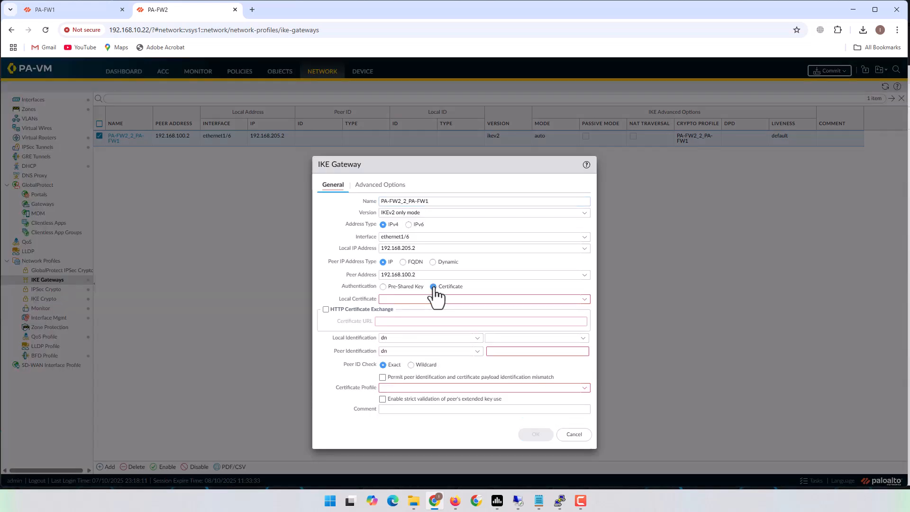
{"action": "left_click", "coordinate": [584, 300]}
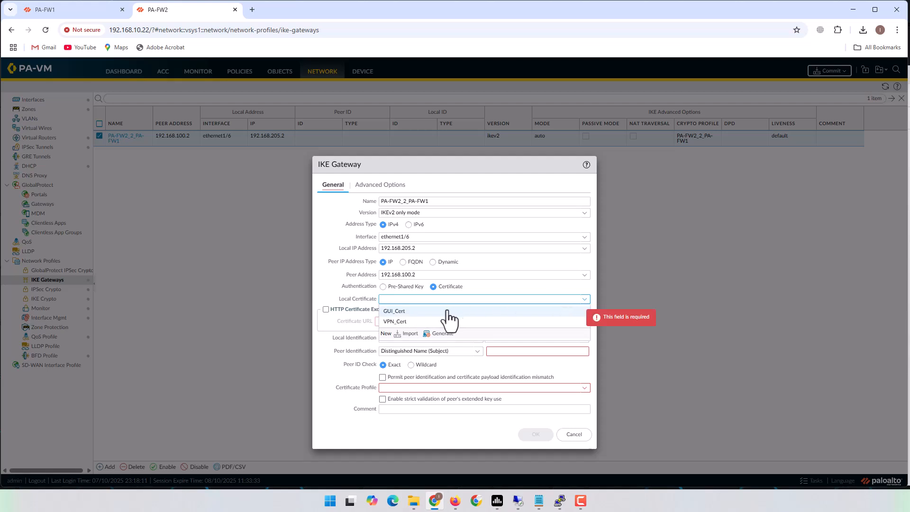
{"action": "left_click", "coordinate": [404, 322]}
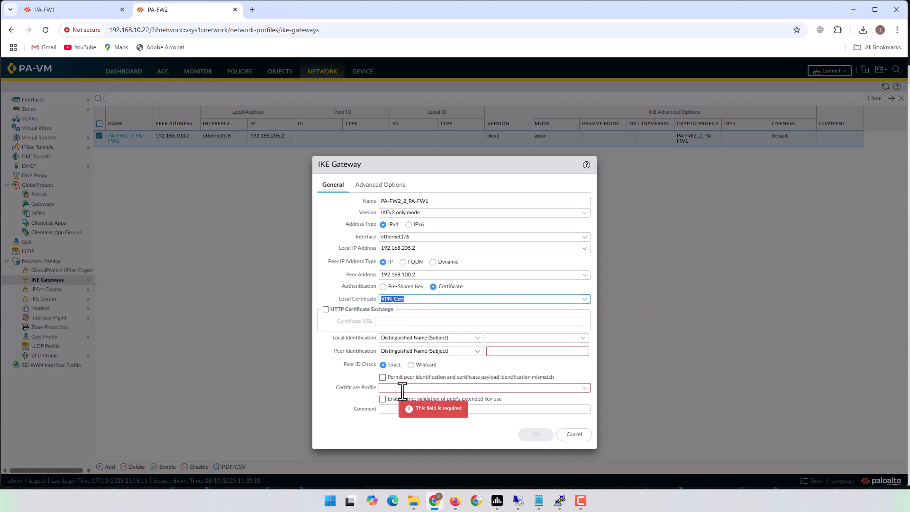
{"action": "left_click", "coordinate": [584, 388]}
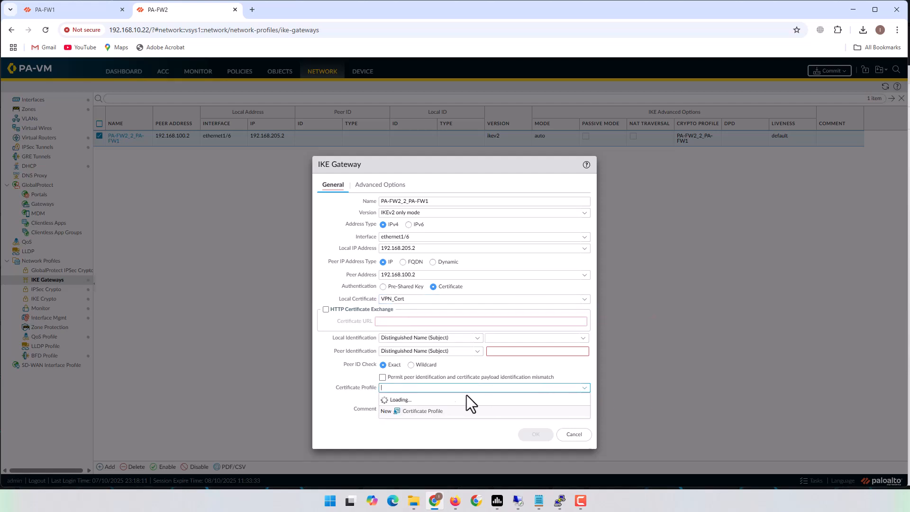
{"action": "left_click", "coordinate": [407, 400]}
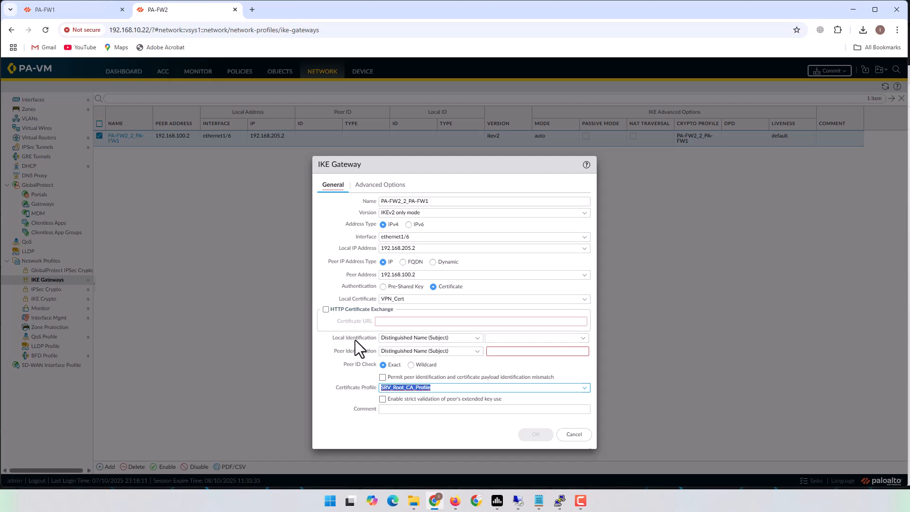
- Set local ID CN=192.168.205.2,OU=IT,O=nmz and peer ID CN=192.168.100.2,OU=IT,O=nmz
{"action": "left_click", "coordinate": [583, 338]}
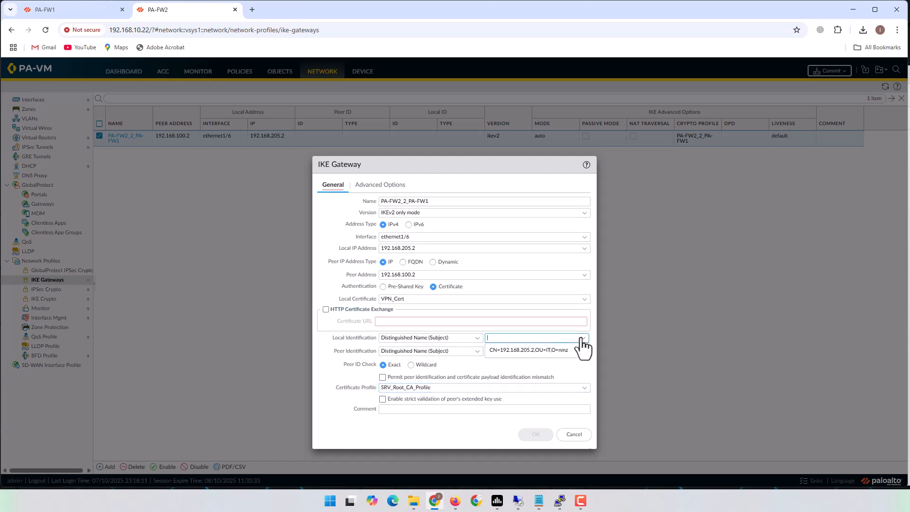
{"action": "left_click", "coordinate": [546, 352]}
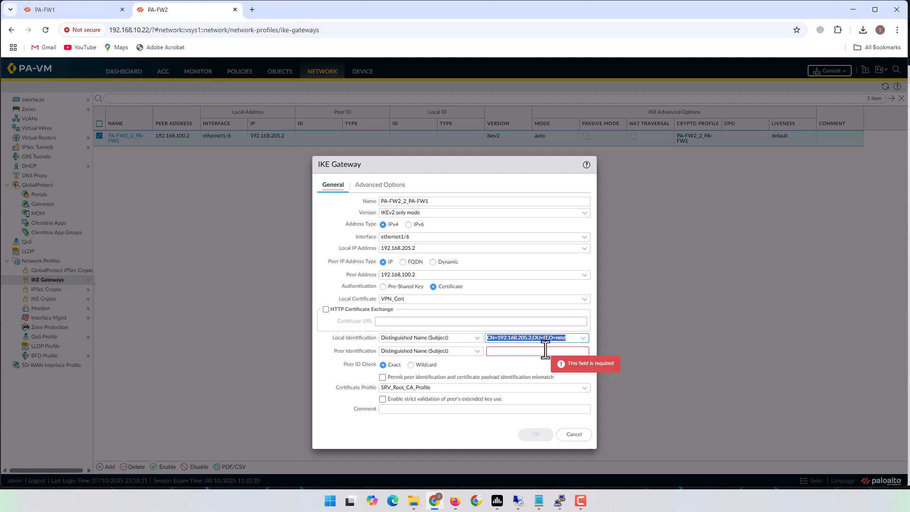
{"action": "left_click", "coordinate": [543, 352]}
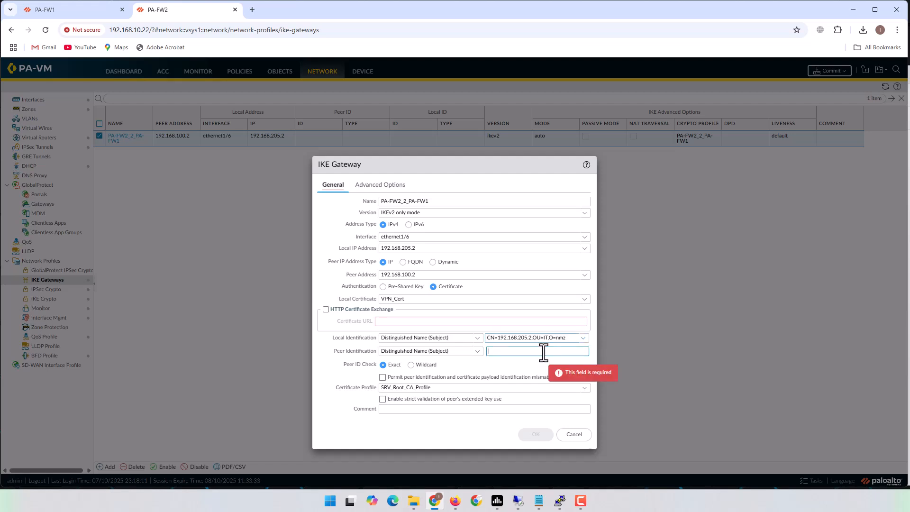
{"action": "key", "text": "ctrl+v"}
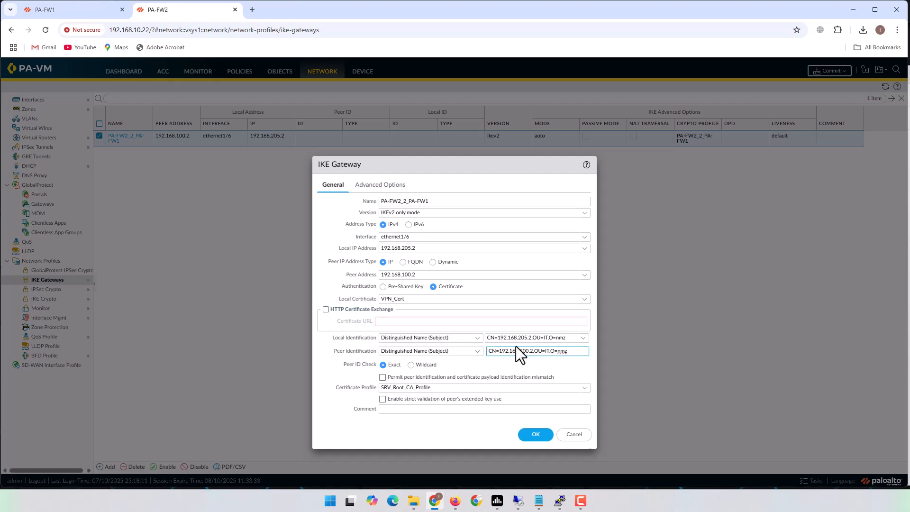
- Save the PA-FW2 IKE gateway changes and commit PA-FW2's configuration
{"action": "left_click", "coordinate": [537, 435]}
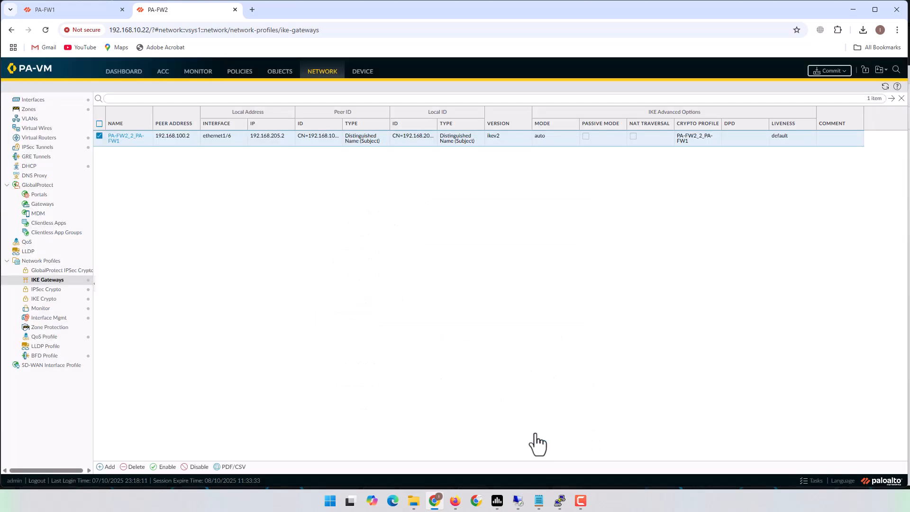
{"action": "left_click", "coordinate": [830, 71]}
{"action": "left_click", "coordinate": [538, 376]}
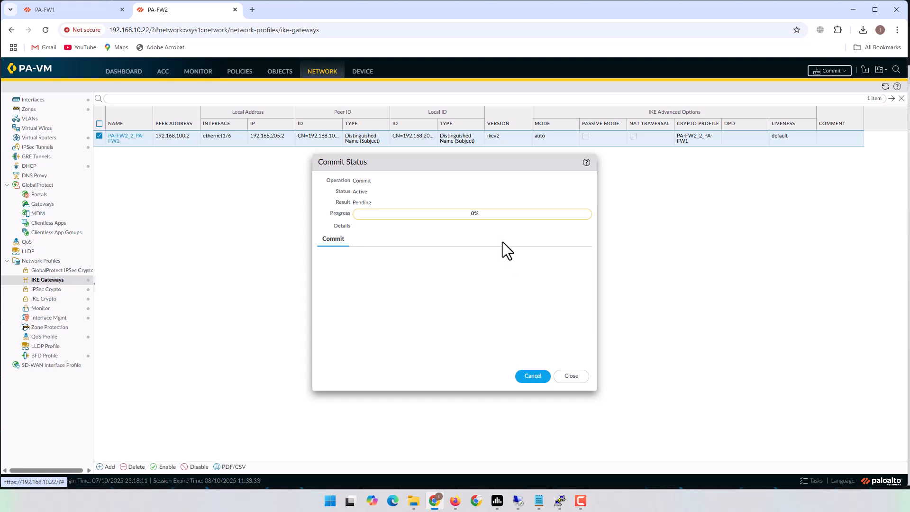
- Confirm PA-FW1's commit completed successfully and close its Commit Status dialog
{"action": "left_click", "coordinate": [64, 10]}
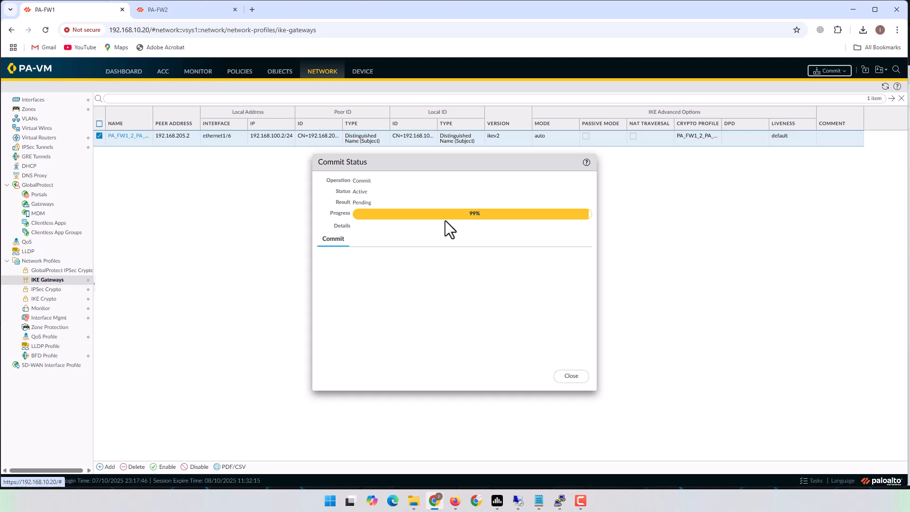
{"action": "left_click", "coordinate": [167, 9]}
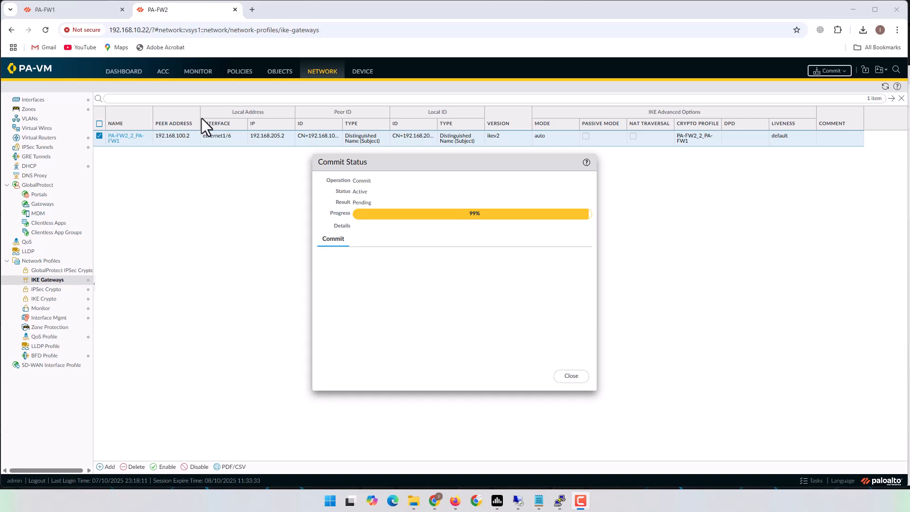
{"action": "left_click", "coordinate": [80, 13]}
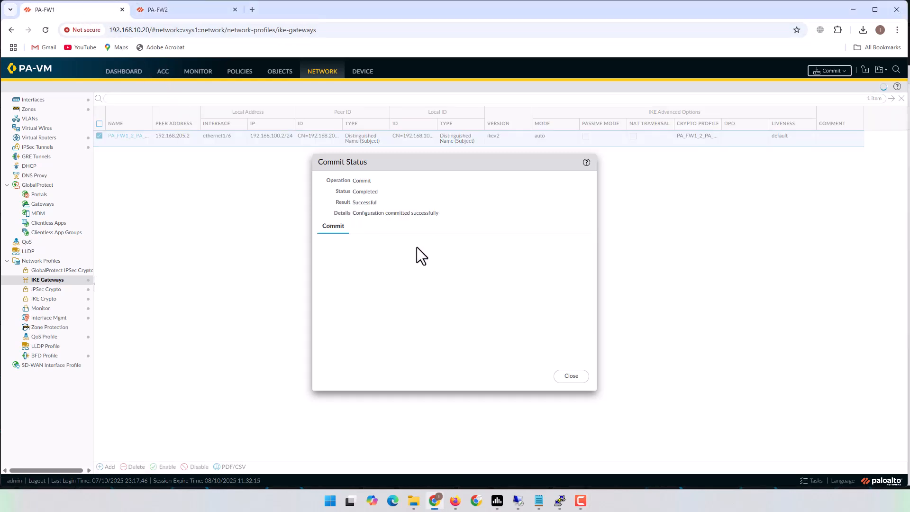
{"action": "left_click", "coordinate": [568, 377]}
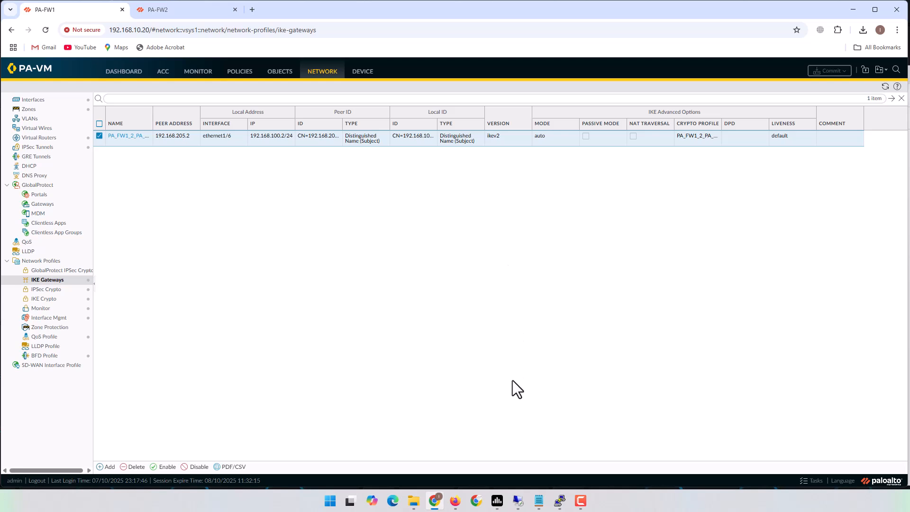
- Review the site-to-site VPN notes in Notepad, highlighting 'Preshared key', then minimize Notepad
{"action": "left_click", "coordinate": [539, 501]}
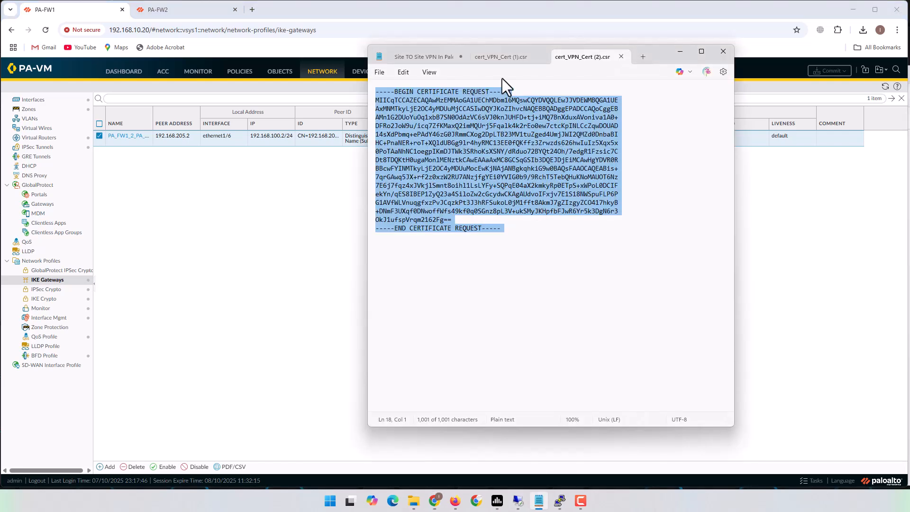
{"action": "left_click", "coordinate": [423, 56]}
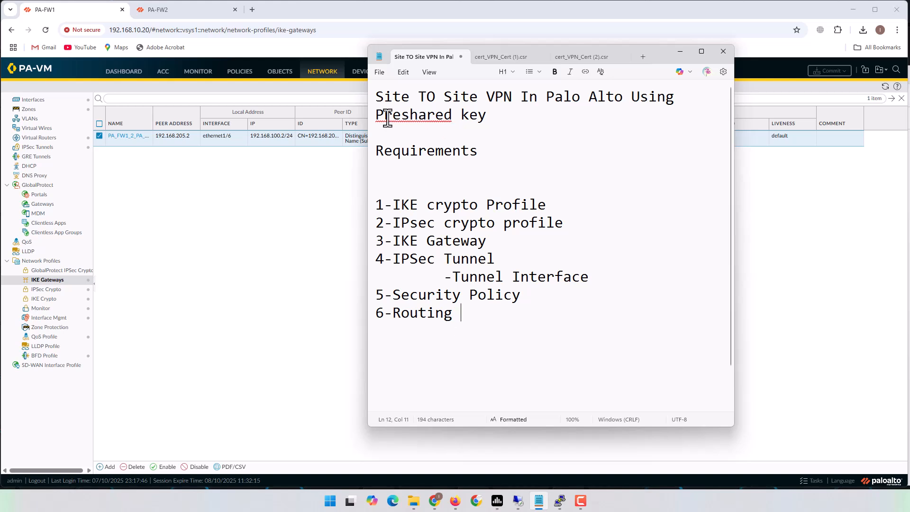
{"action": "left_click_drag", "start_coordinate": [366, 119], "coordinate": [520, 116]}
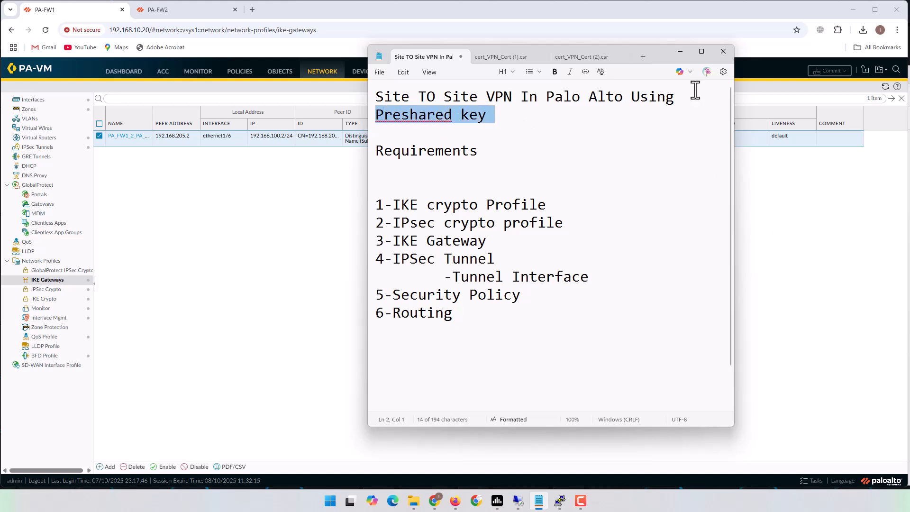
{"action": "left_click", "coordinate": [681, 51]}
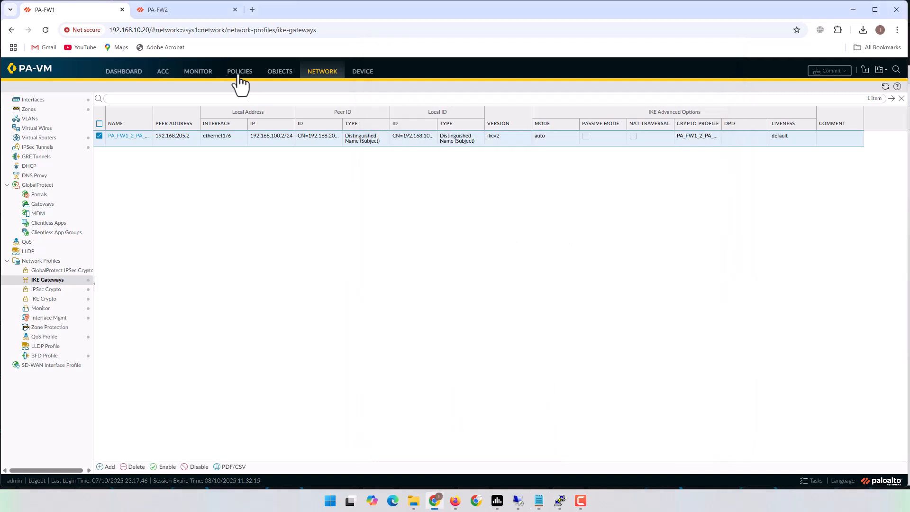
- Close PA-FW2's successful Commit Status and minimize the browser
{"action": "left_click", "coordinate": [170, 8]}
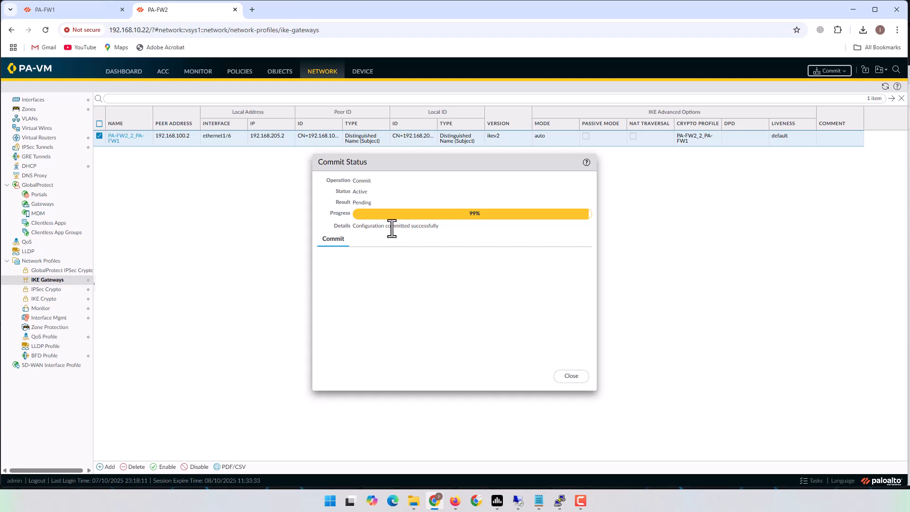
{"action": "left_click", "coordinate": [569, 376]}
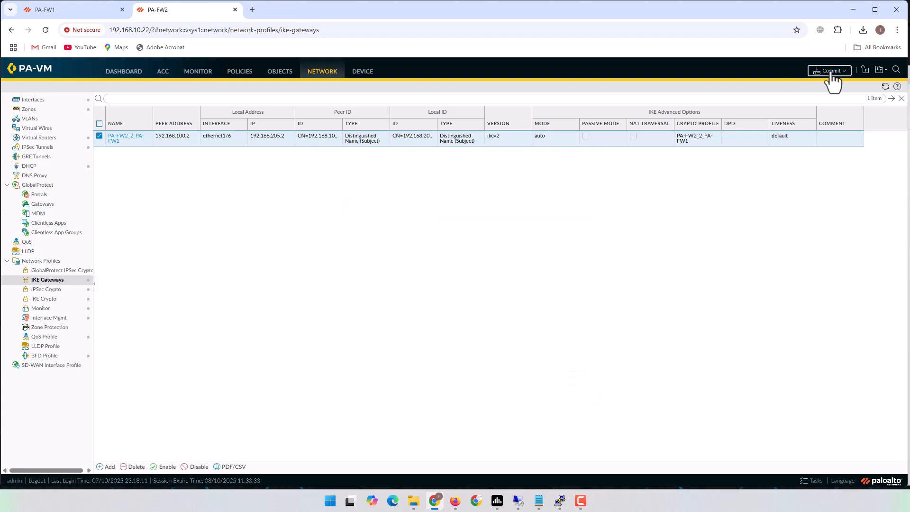
{"action": "left_click", "coordinate": [853, 10]}
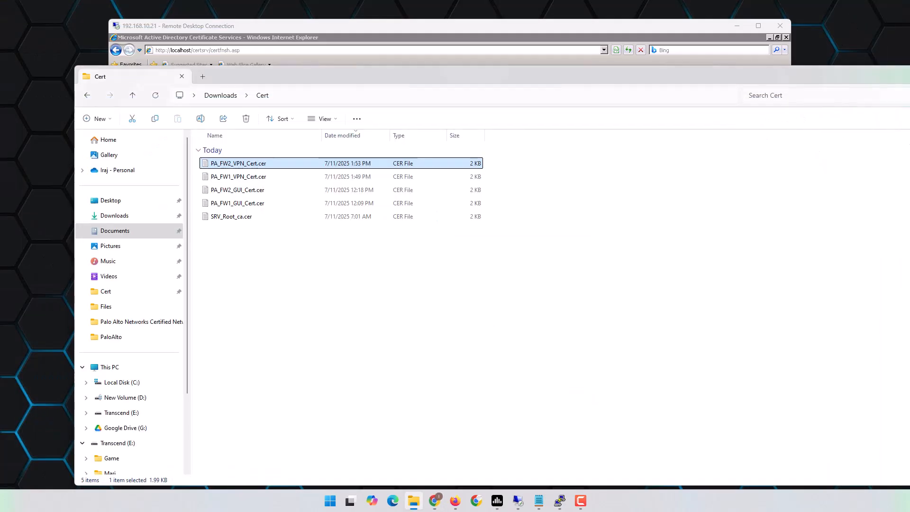
- Rerun the continuous pings to 10.70.0.11 and 10.10.0.51 in both VPC consoles
{"action": "left_click", "coordinate": [908, 77]}
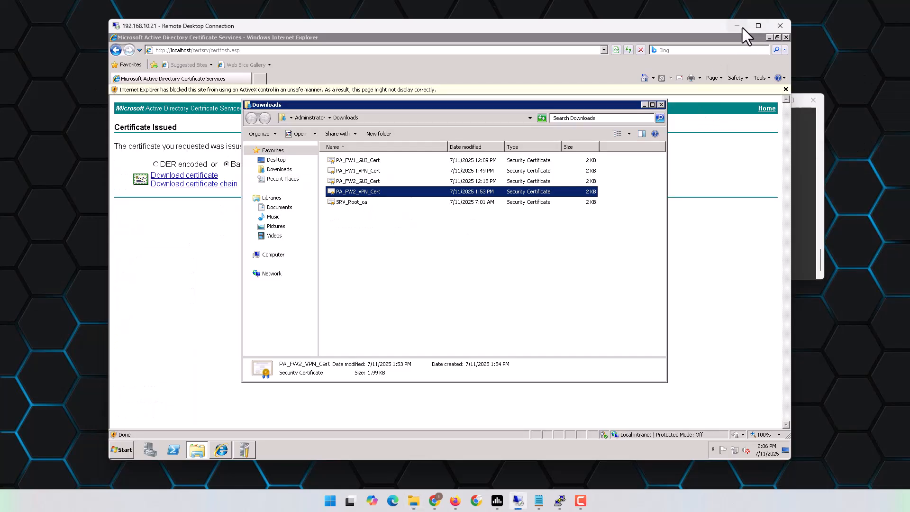
{"action": "left_click", "coordinate": [743, 27]}
{"action": "key", "text": "Up"}
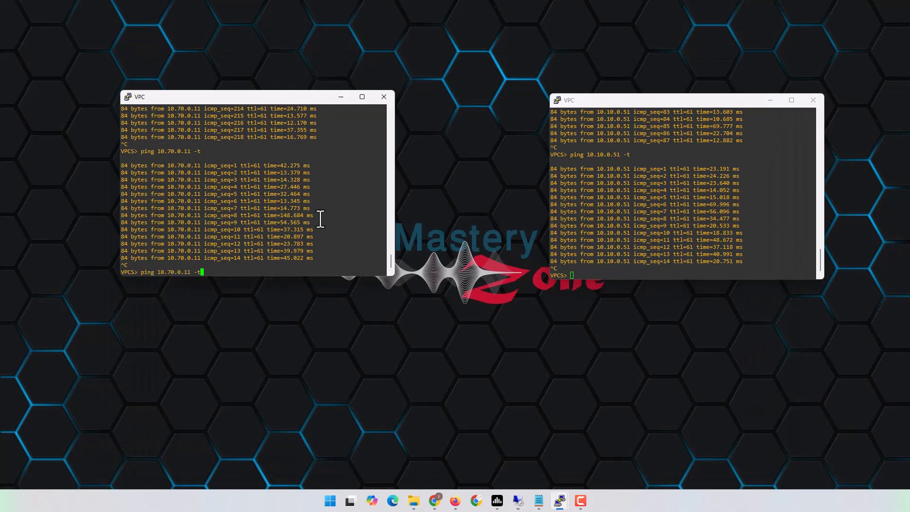
{"action": "key", "text": "Return"}
{"action": "left_click", "coordinate": [687, 235]}
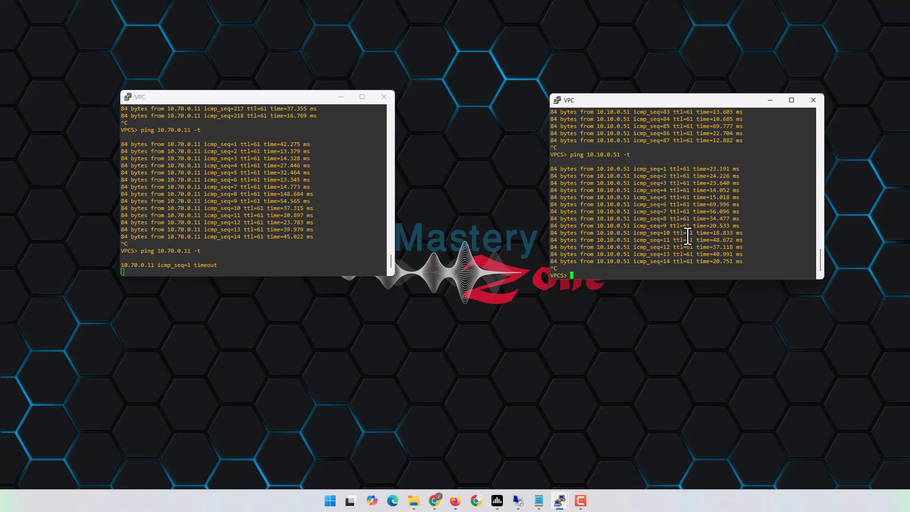
{"action": "key", "text": "Up"}
{"action": "key", "text": "Return"}
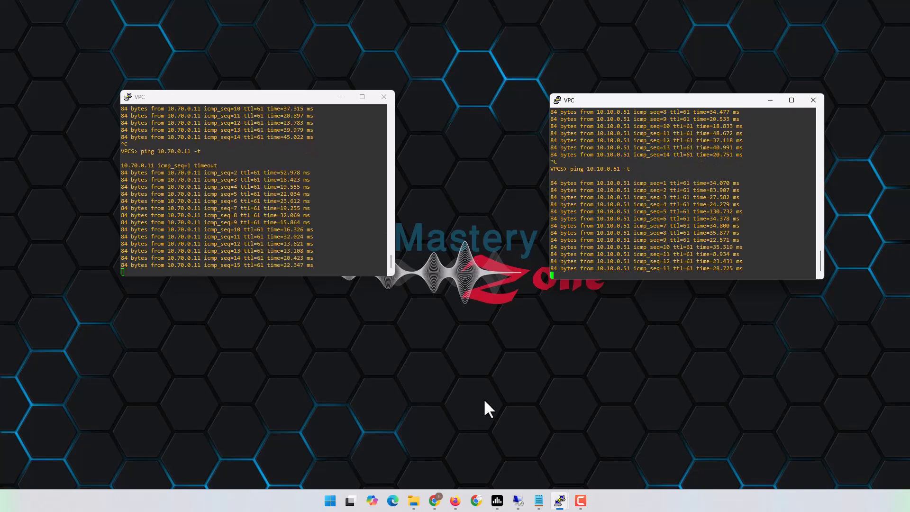
{"action": "mouse_move", "coordinate": [561, 504]}
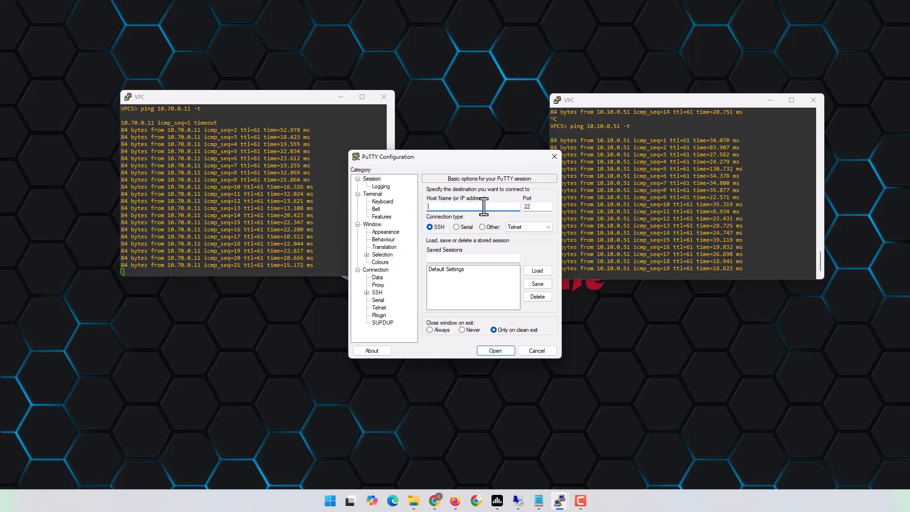
- Open a PuTTY SSH session to 192.168.10.20 and widen the terminal window
{"action": "left_click_drag", "start_coordinate": [474, 161], "coordinate": [551, 207]}
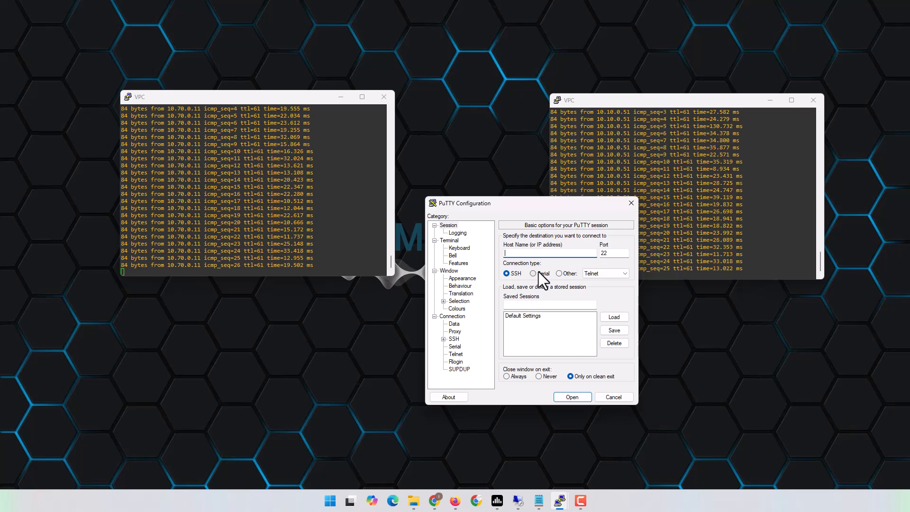
{"action": "type", "text": "1"}
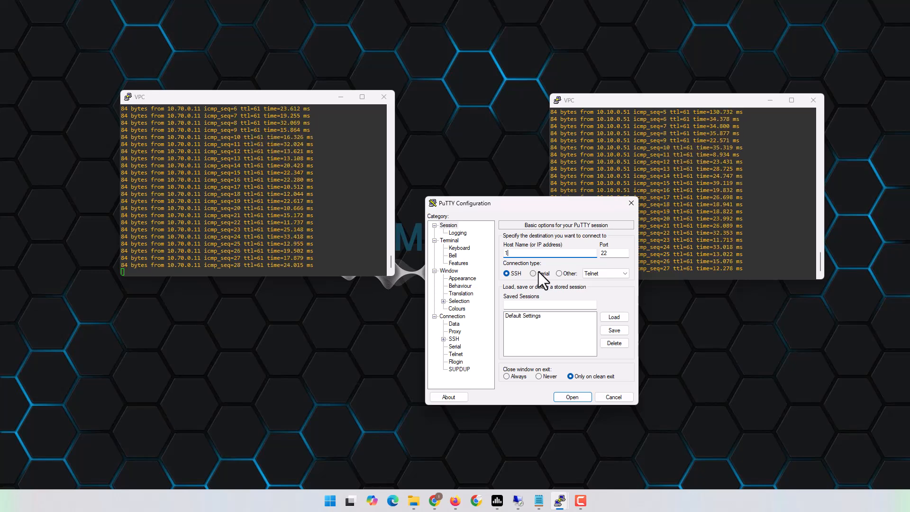
{"action": "type", "text": "92.168.10.2"}
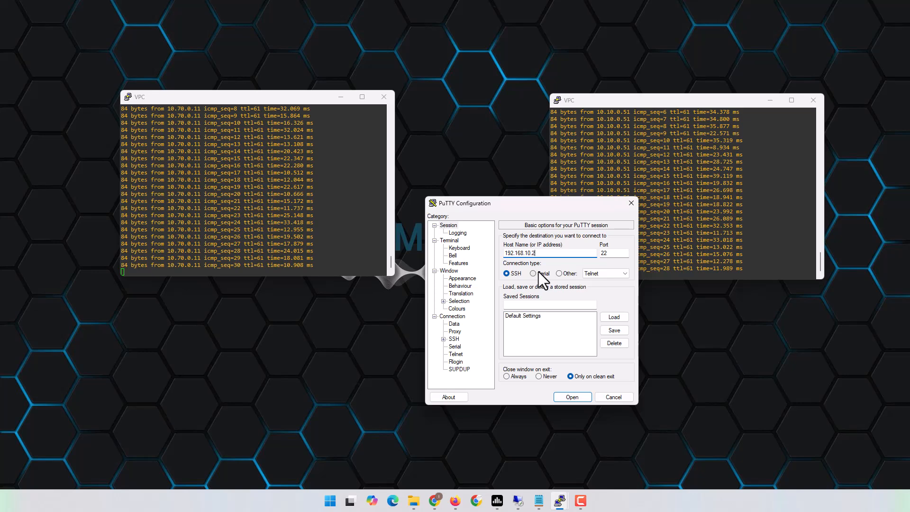
{"action": "key", "text": "Return"}
{"action": "left_click_drag", "start_coordinate": [53, 47], "coordinate": [520, 154]}
{"action": "left_click_drag", "start_coordinate": [630, 241], "coordinate": [908, 240]}
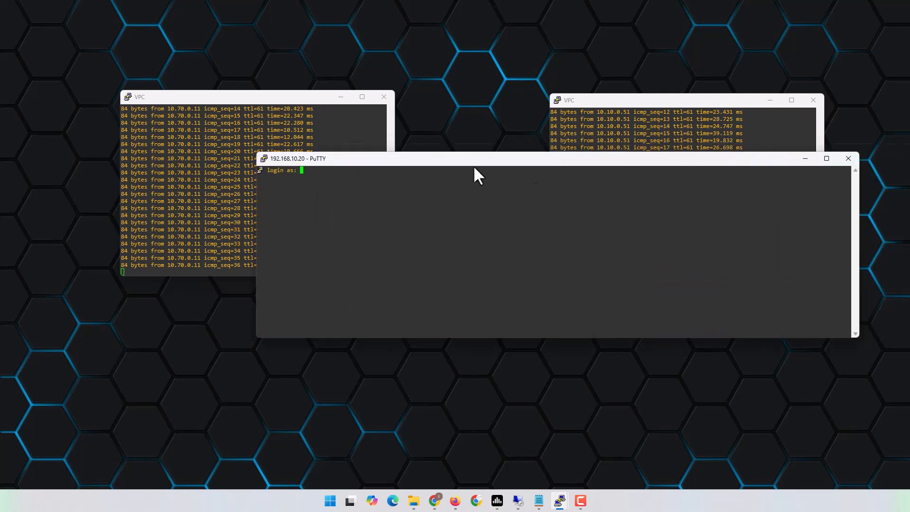
{"action": "left_click_drag", "start_coordinate": [666, 300], "coordinate": [851, 293]}
- Log in to PA-FW1 as admin and place the terminal beneath both ping windows
{"action": "type", "text": "adm"}
{"action": "type", "text": "in"}
{"action": "key", "text": "Return"}
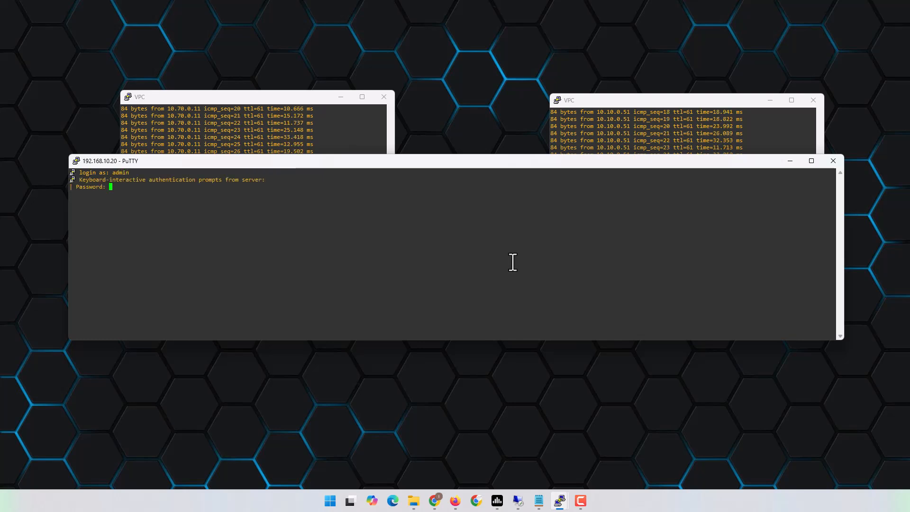
{"action": "key", "text": "Return"}
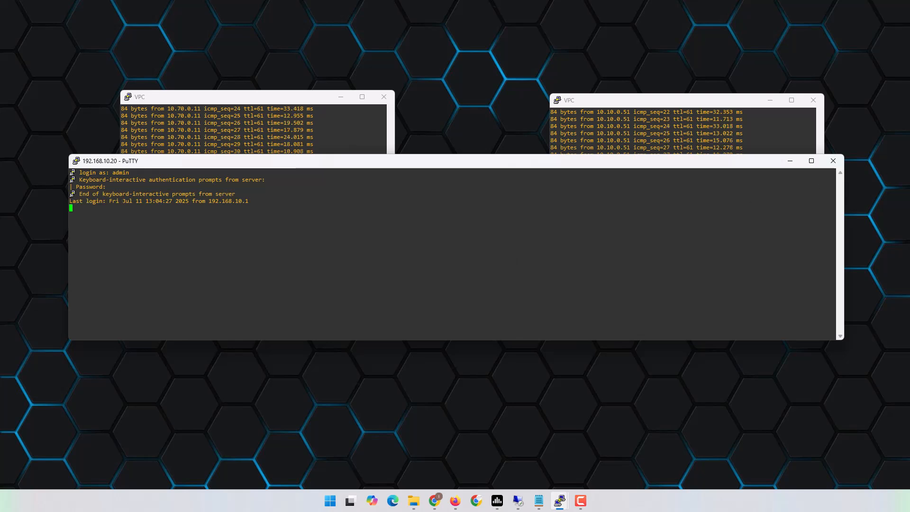
{"action": "left_click_drag", "start_coordinate": [461, 157], "coordinate": [491, 289]}
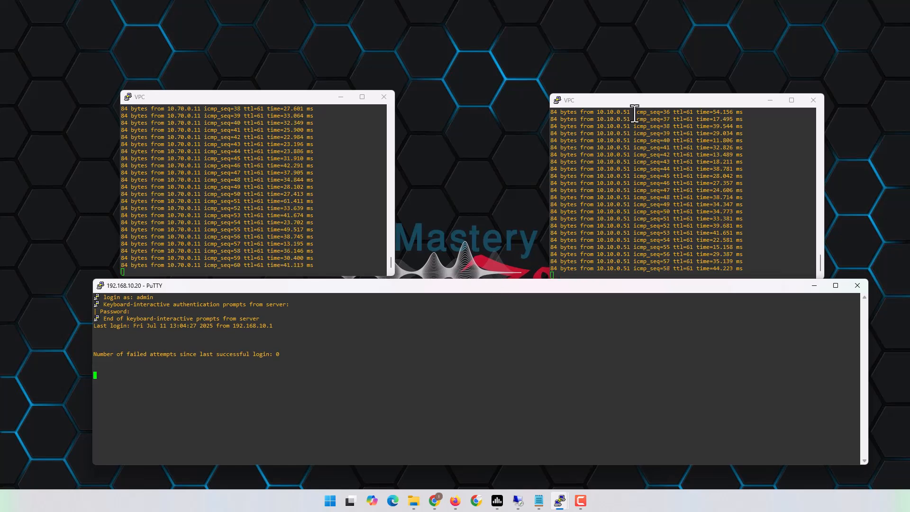
{"action": "left_click_drag", "start_coordinate": [651, 105], "coordinate": [649, 50]}
{"action": "left_click_drag", "start_coordinate": [287, 99], "coordinate": [297, 41]}
{"action": "left_click_drag", "start_coordinate": [542, 288], "coordinate": [538, 247]}
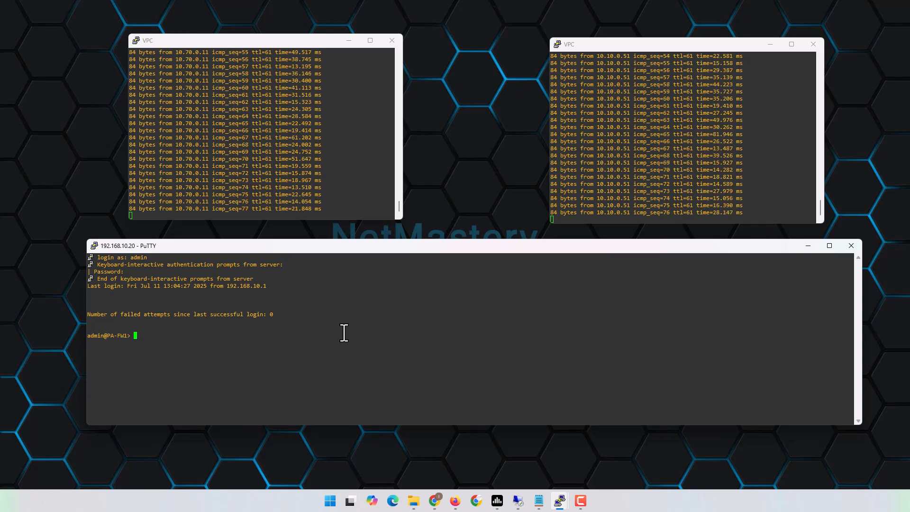
- Run 'clear vpn ike-sa' on PA-FW1 and check the single ping timeout
{"action": "type", "text": "clear vpn ike-"}
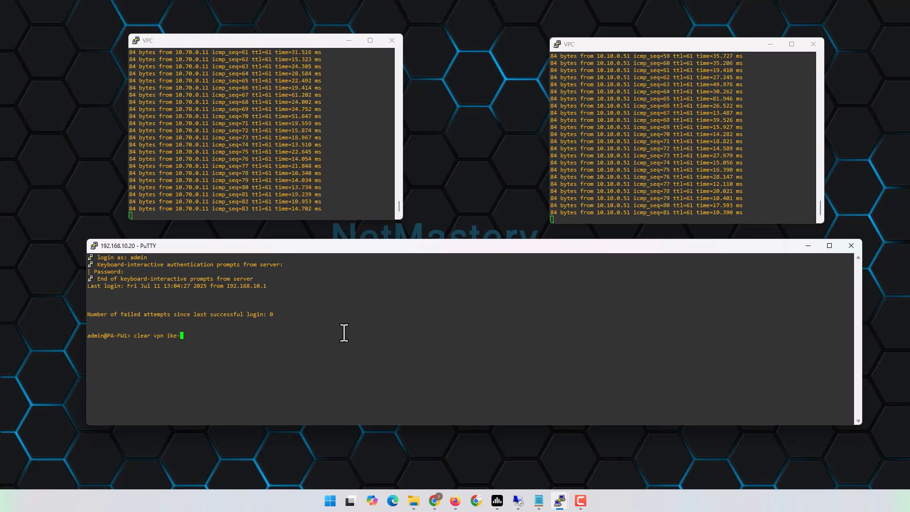
{"action": "type", "text": "sa"}
{"action": "key", "text": "Return"}
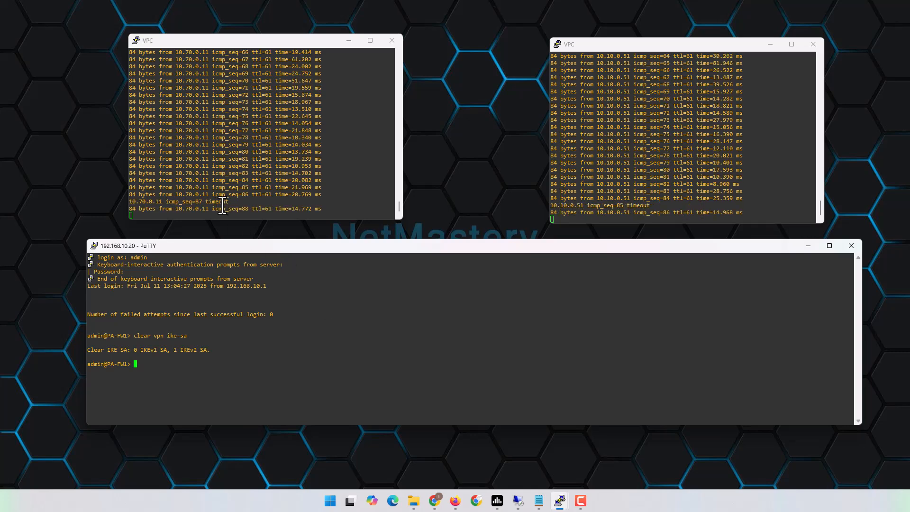
{"action": "left_click_drag", "start_coordinate": [193, 195], "coordinate": [250, 175]}
{"action": "left_click", "coordinate": [200, 183]}
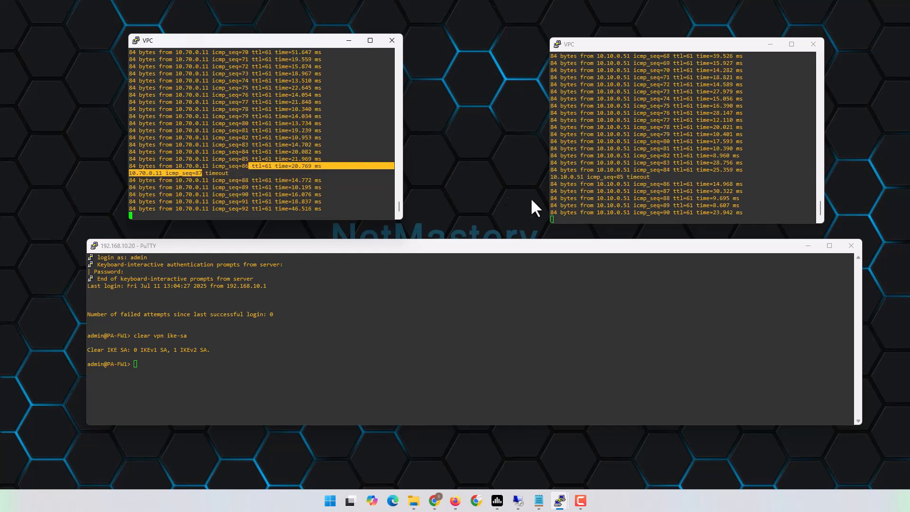
- Type 'clear log system' in the firewall terminal
{"action": "left_click", "coordinate": [367, 352]}
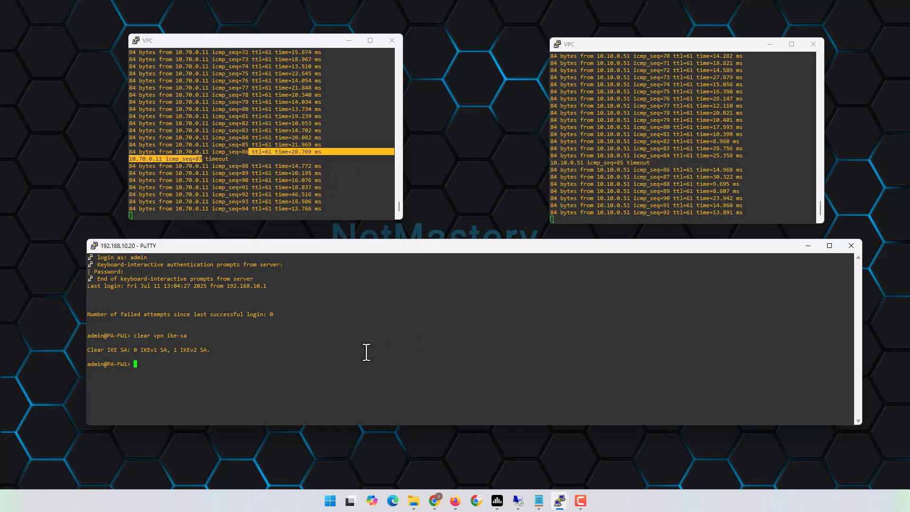
{"action": "type", "text": "cler"}
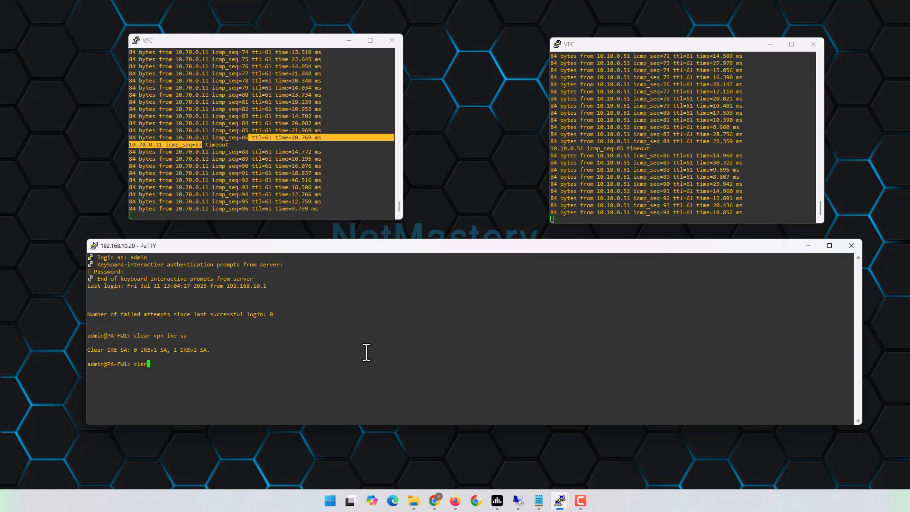
{"action": "key", "text": "BackSpace"}
{"action": "type", "text": "ar log "}
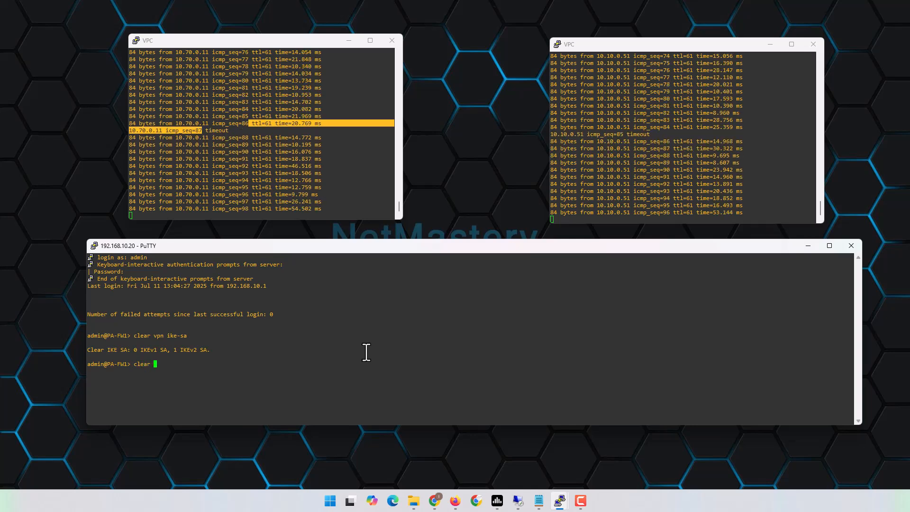
{"action": "type", "text": "system"}
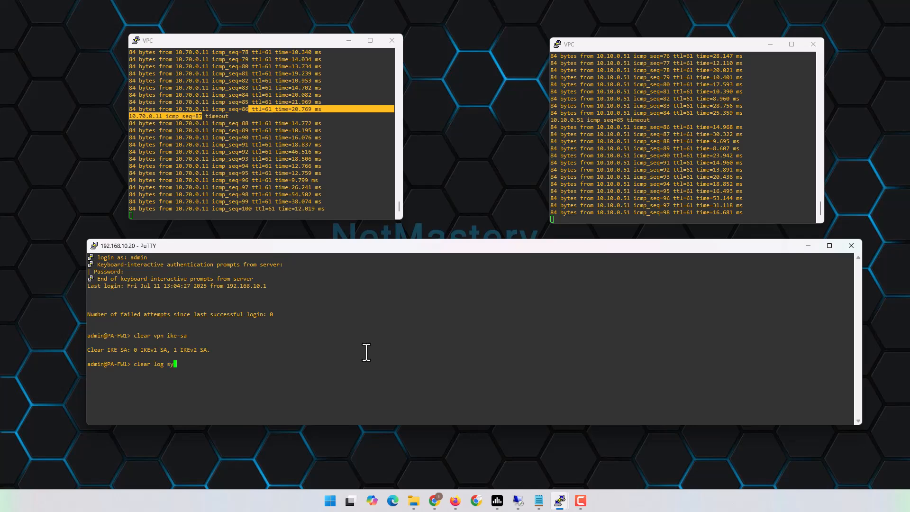
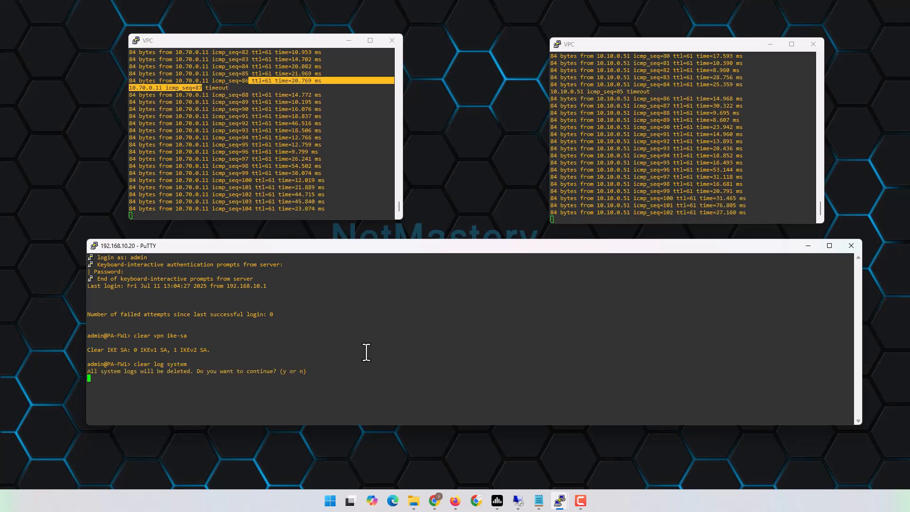
- Confirm deleting the firewall's system logs, then run 'clear vpn ike-sa' again while pings continue
{"action": "key", "text": "y"}
{"action": "key", "text": "Return"}
{"action": "type", "text": "clear vpn ike-sa"}
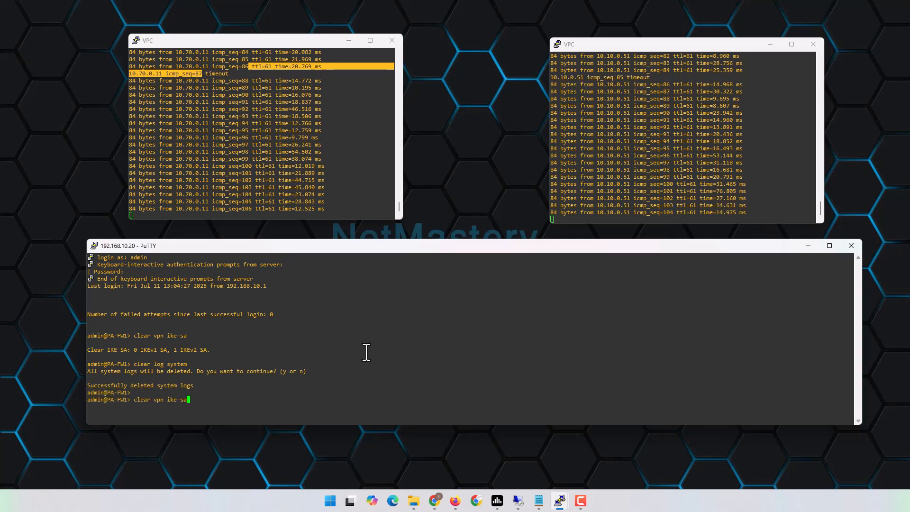
{"action": "key", "text": "Return"}
{"action": "key", "text": "Return"}
{"action": "key", "text": "Return"}
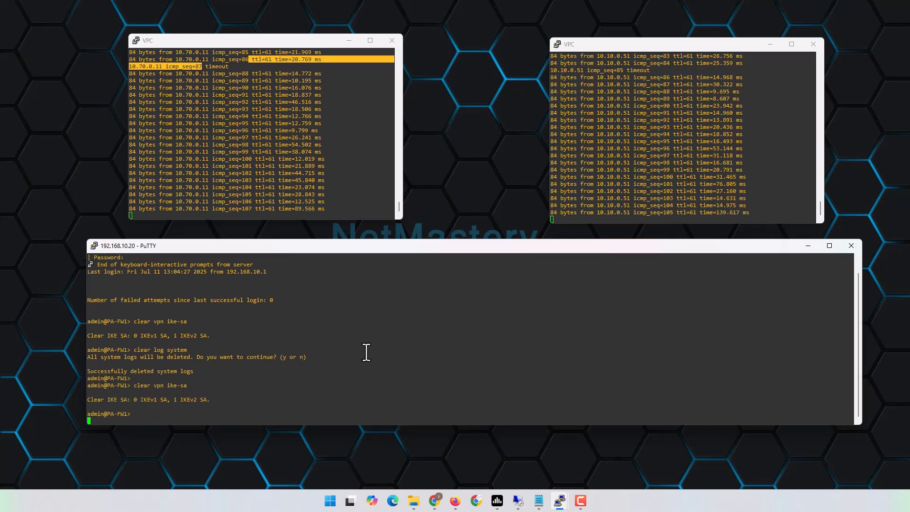
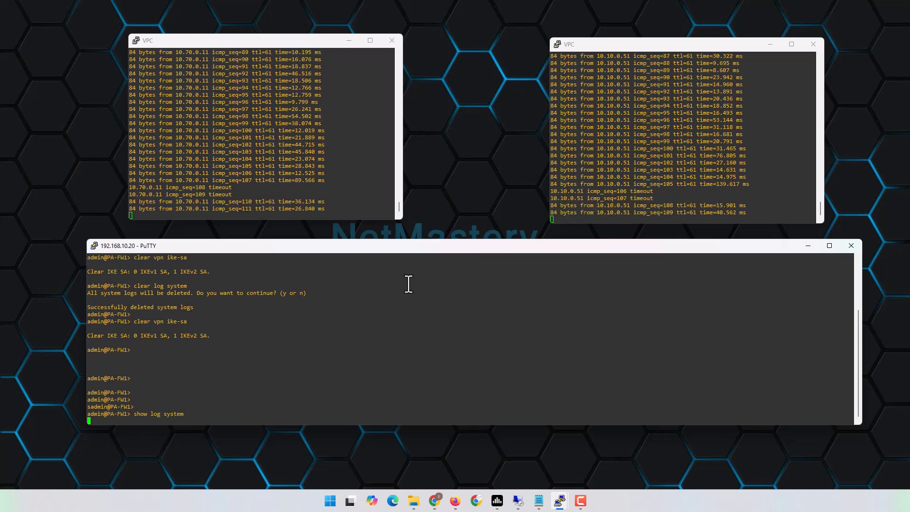
- Make the PA-FW1 PuTTY session taller so more system log lines fit
{"action": "left_click_drag", "start_coordinate": [444, 240], "coordinate": [451, 162]}
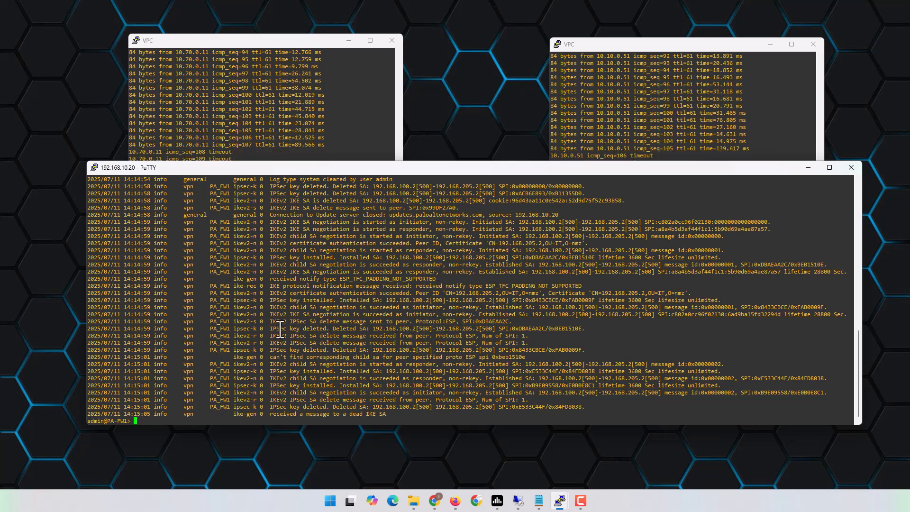
- Highlight the 'IPSec key deleted' and 'IKEv2 certificate authentication succeeded' log lines and peer 192.168.205.2
{"action": "left_click_drag", "start_coordinate": [270, 328], "coordinate": [323, 330]}
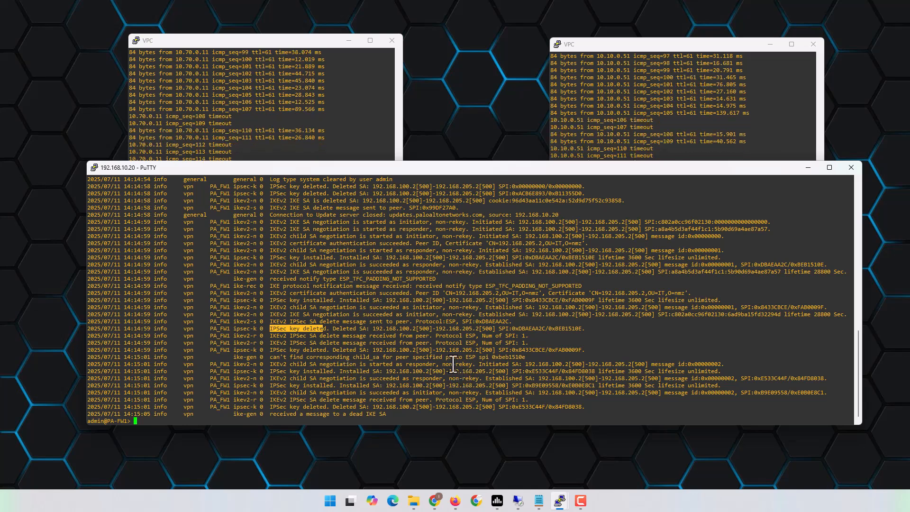
{"action": "left_click_drag", "start_coordinate": [273, 293], "coordinate": [502, 297]}
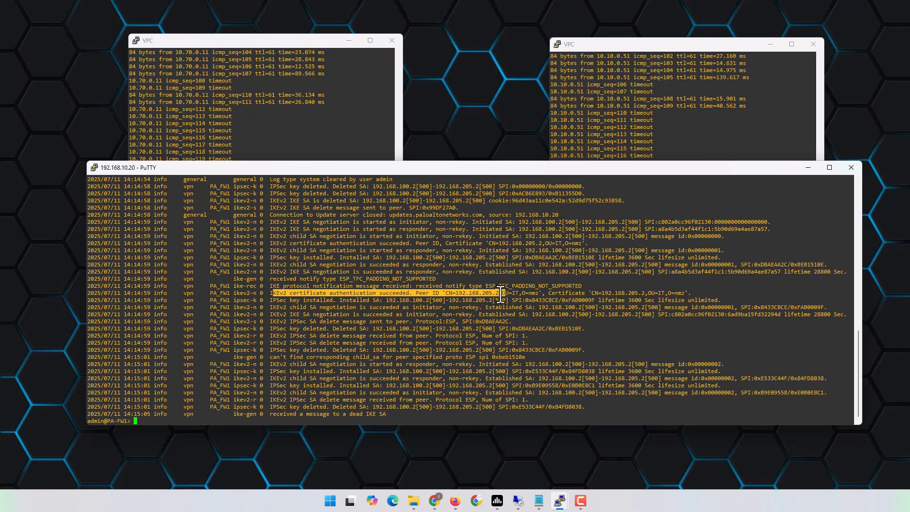
{"action": "left_click", "coordinate": [312, 294]}
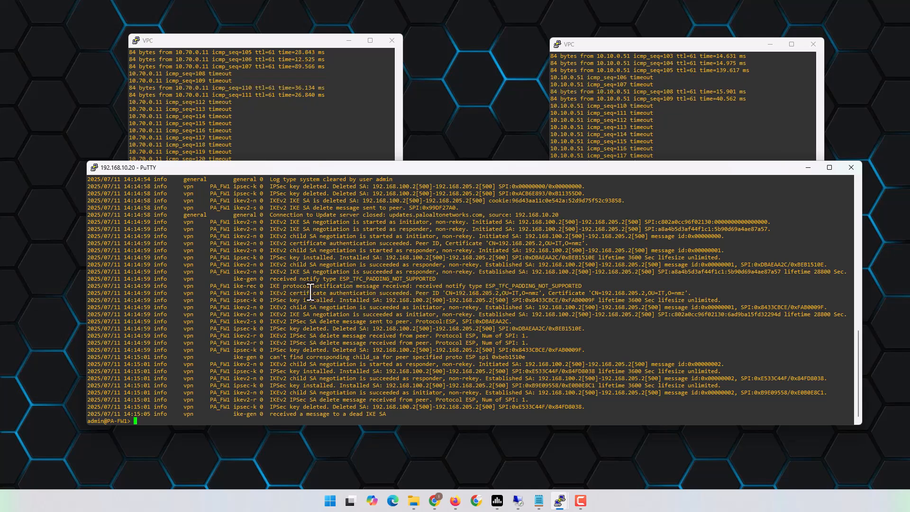
{"action": "left_click_drag", "start_coordinate": [269, 296], "coordinate": [705, 293]}
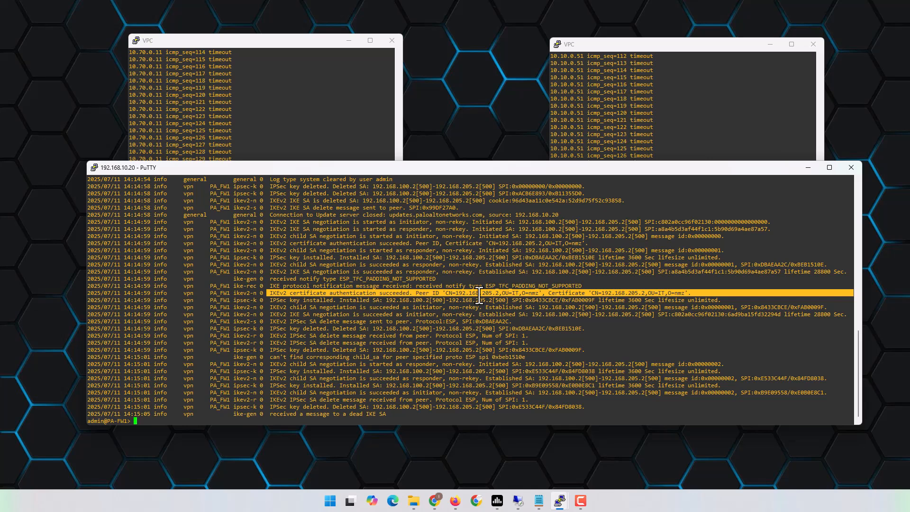
{"action": "left_click", "coordinate": [493, 296]}
{"action": "double_click", "coordinate": [493, 294]}
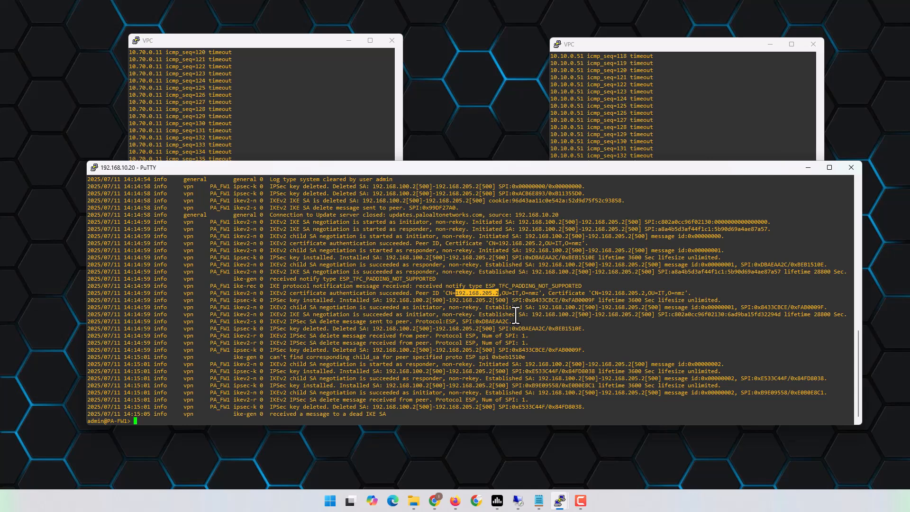
- Rearrange the VPC and firewall windows, then rerun 'show log system' on PA-FW1
{"action": "left_click", "coordinate": [595, 131]}
{"action": "left_click_drag", "start_coordinate": [473, 168], "coordinate": [459, 230]}
{"action": "left_click", "coordinate": [293, 150]}
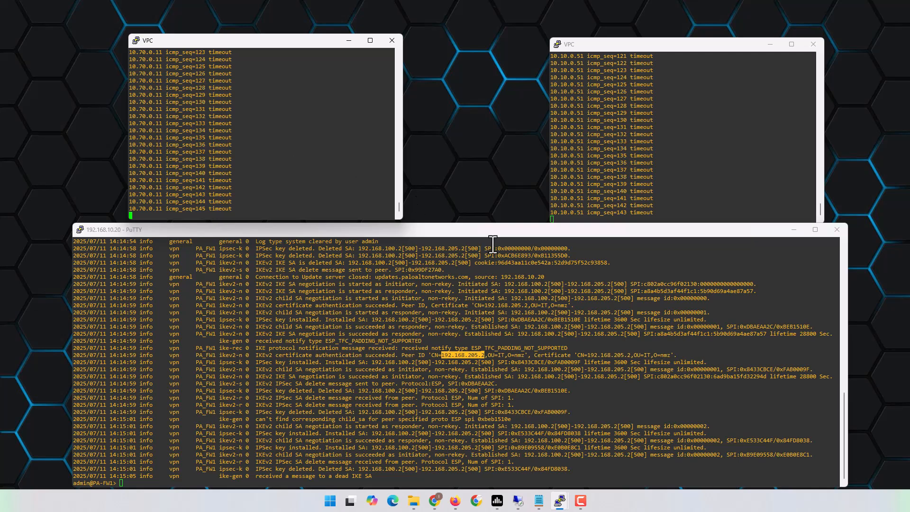
{"action": "left_click_drag", "start_coordinate": [491, 229], "coordinate": [493, 172]}
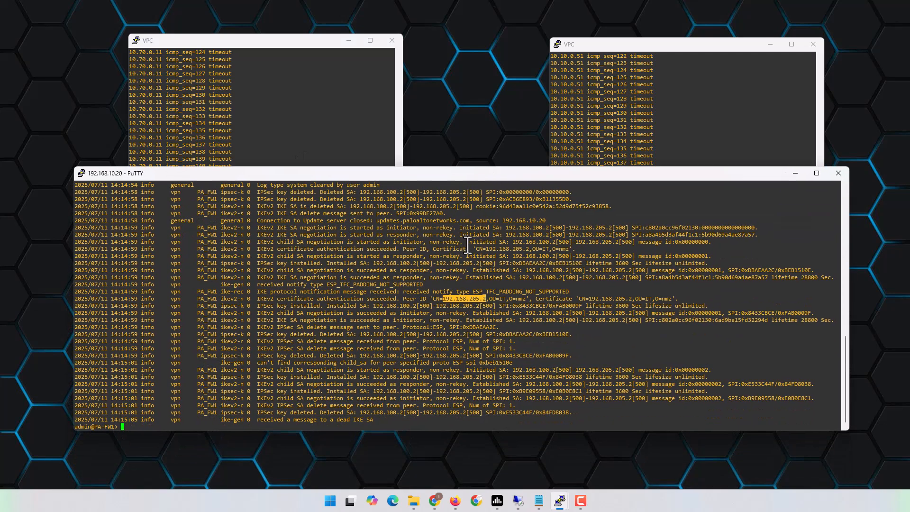
{"action": "key", "text": "Return"}
{"action": "key", "text": "Return"}
{"action": "type", "text": "show log system"}
{"action": "key", "text": "Return"}
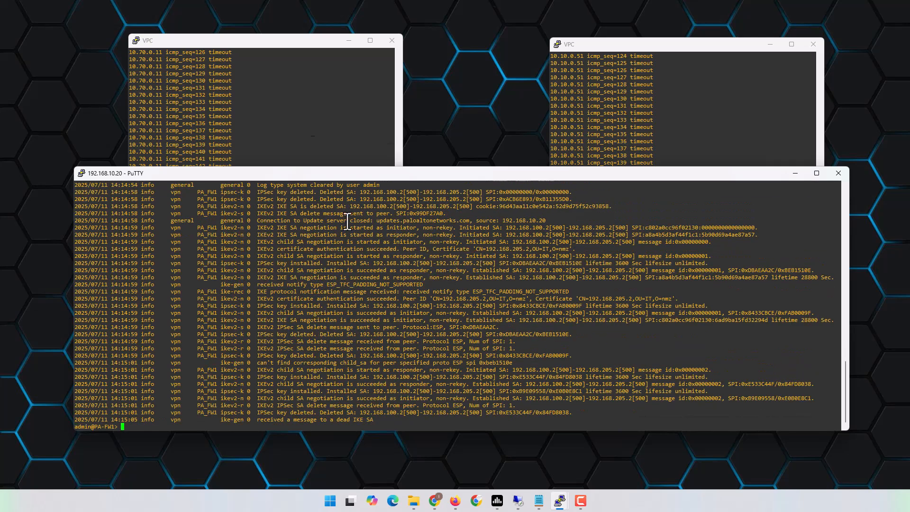
- Stop the running pings on both VPCs and display each VPC's IP settings with 'sh ip'
{"action": "left_click", "coordinate": [298, 99]}
{"action": "key", "text": "ctrl+c"}
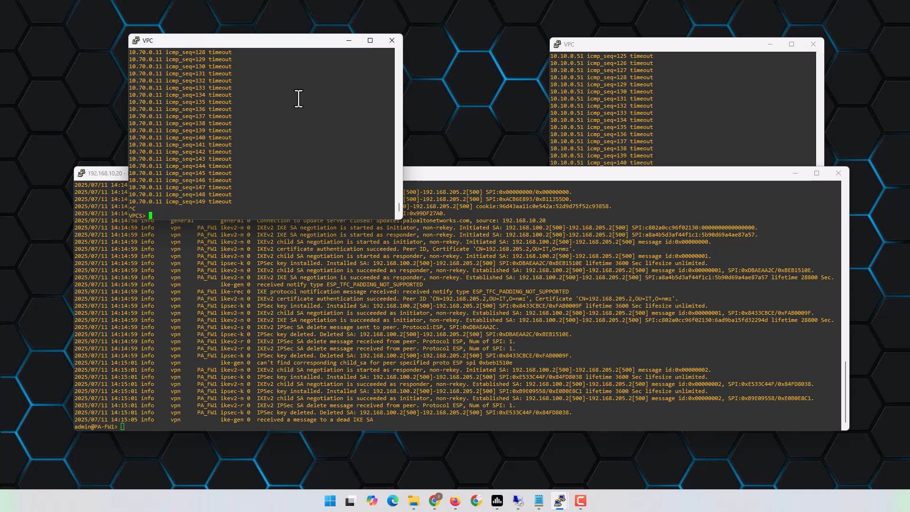
{"action": "key", "text": "Return"}
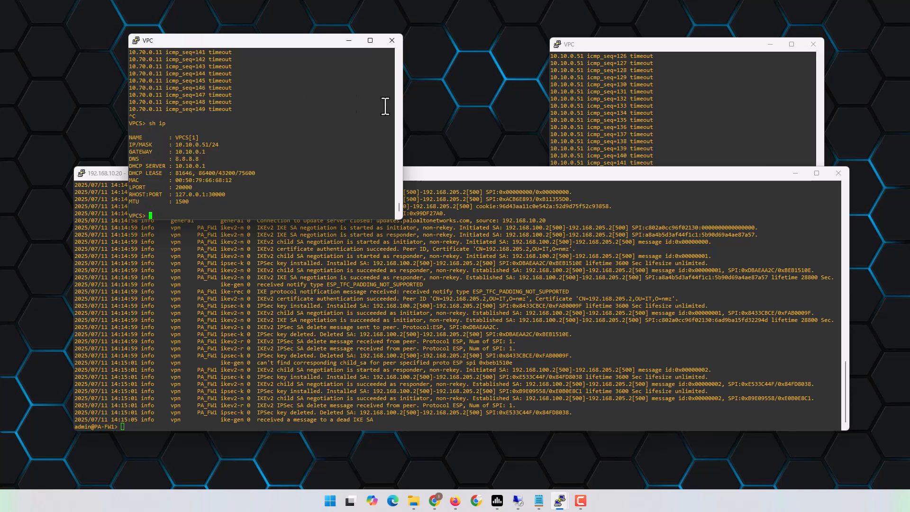
{"action": "left_click", "coordinate": [665, 103]}
{"action": "key", "text": "ctrl+c"}
{"action": "type", "text": "sh ip"}
{"action": "key", "text": "Return"}
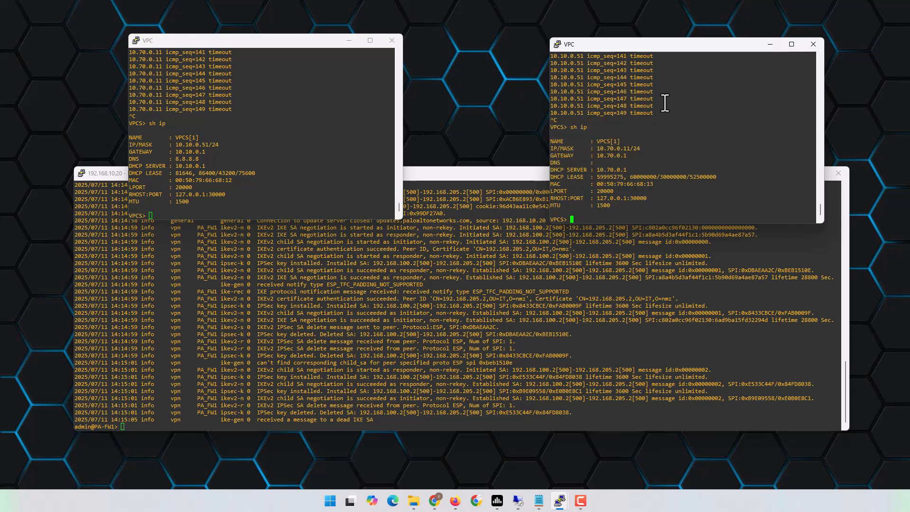
- Restart continuous pings to 10.70.0.11 from the left VPC and 10.10.0.51 from the right VPC
{"action": "left_click", "coordinate": [348, 146]}
{"action": "key", "text": "Up"}
{"action": "key", "text": "Up"}
{"action": "key", "text": "Return"}
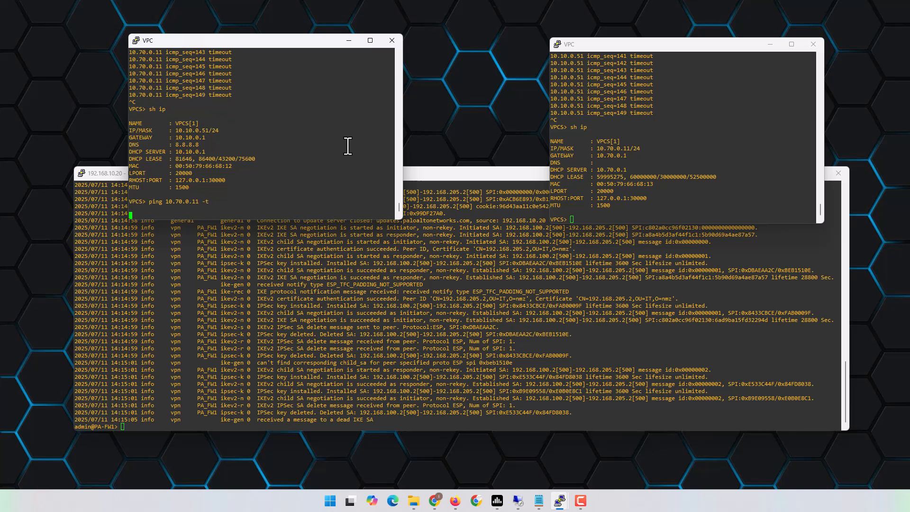
{"action": "left_click", "coordinate": [663, 179]}
{"action": "key", "text": "Up"}
{"action": "key", "text": "Up"}
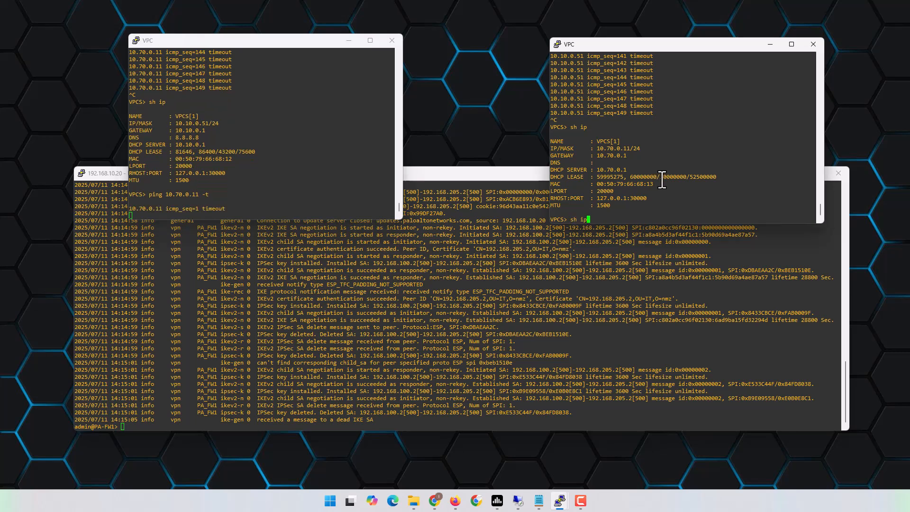
{"action": "key", "text": "Return"}
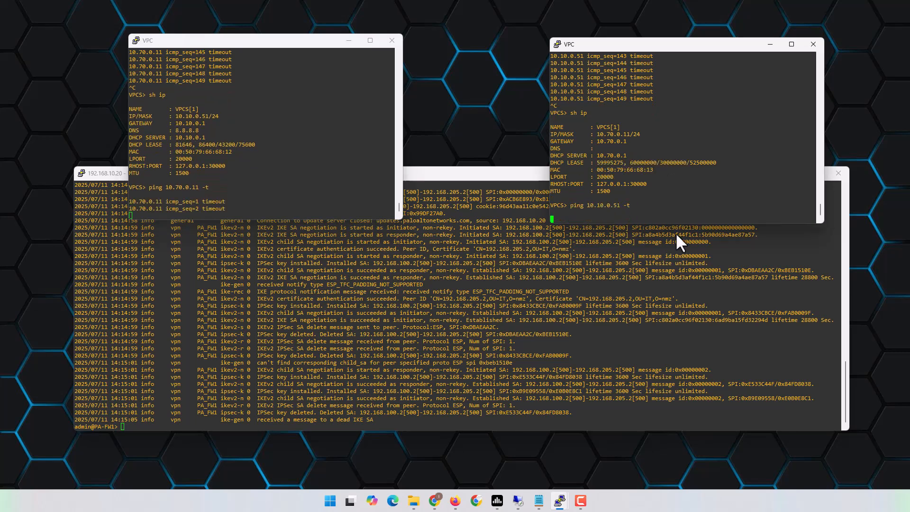
- Reposition the firewall session and left VPC console so all windows stay visible
{"action": "left_click", "coordinate": [639, 306]}
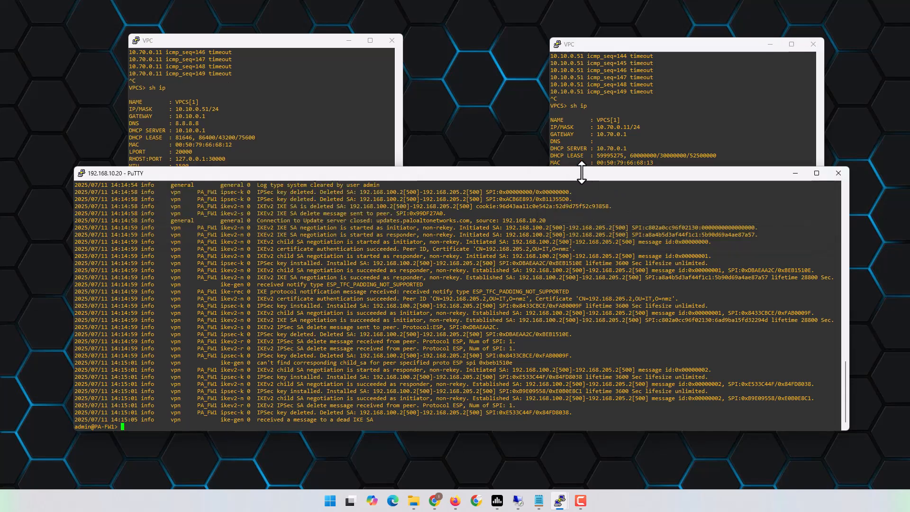
{"action": "left_click_drag", "start_coordinate": [581, 172], "coordinate": [582, 151]}
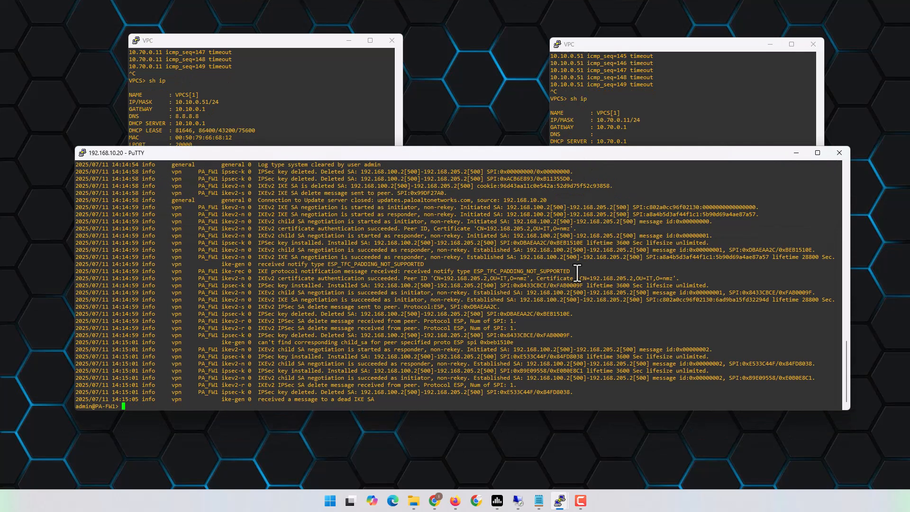
{"action": "left_click", "coordinate": [358, 98]}
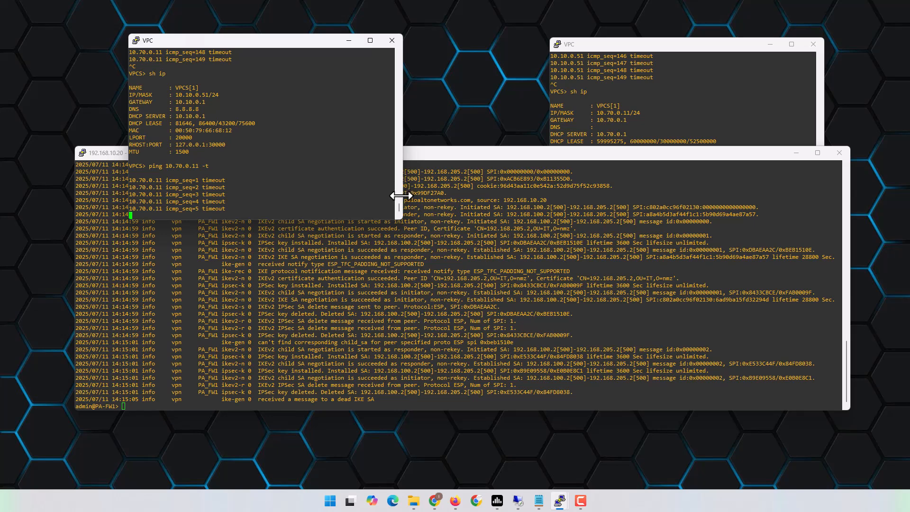
{"action": "mouse_move", "coordinate": [399, 204]}
{"action": "left_mouse_down"}
{"action": "mouse_move", "coordinate": [400, 175]}
{"action": "mouse_move", "coordinate": [399, 213]}
{"action": "left_mouse_up"}
{"action": "left_click", "coordinate": [584, 324]}
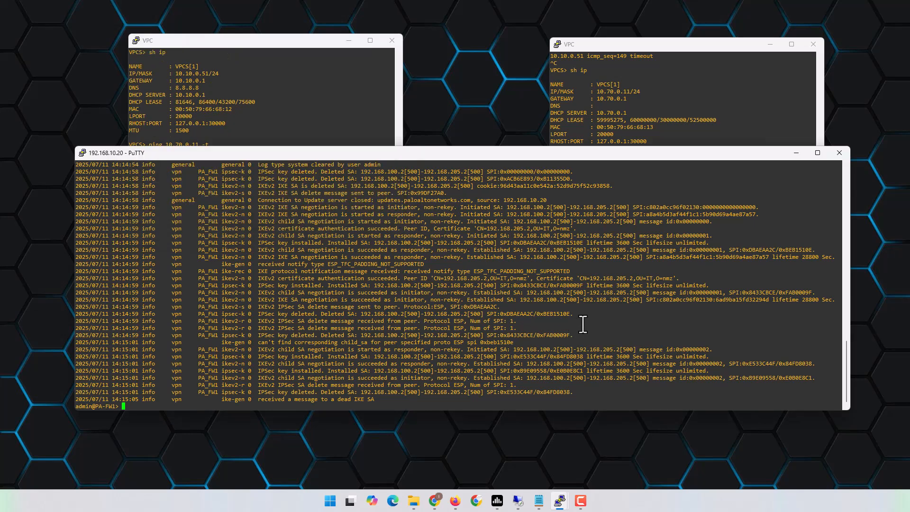
- List PA-FW1's system log, rerun 'clear vpn ike-sa', and check both VPC ping consoles
{"action": "key", "text": "Return"}
{"action": "key", "text": "Return"}
{"action": "key", "text": "Return"}
{"action": "type", "text": "show log system"}
{"action": "key", "text": "Return"}
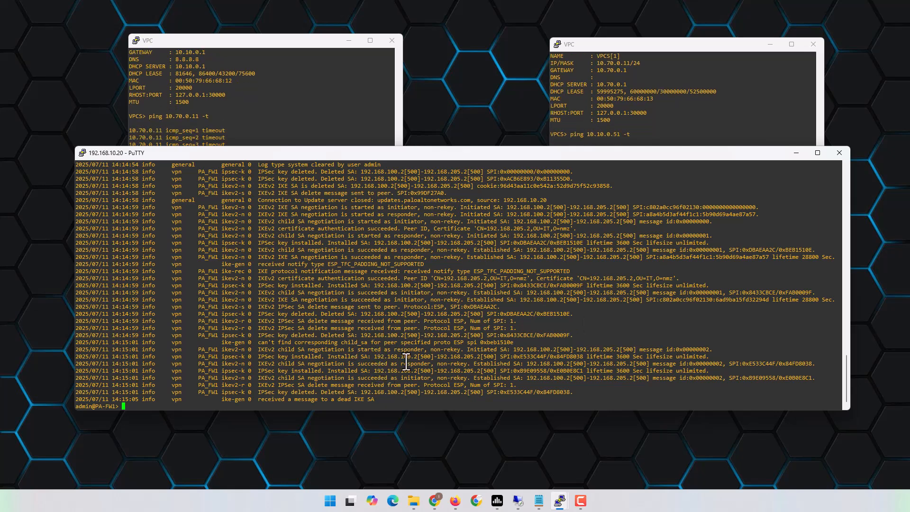
{"action": "key", "text": "Up"}
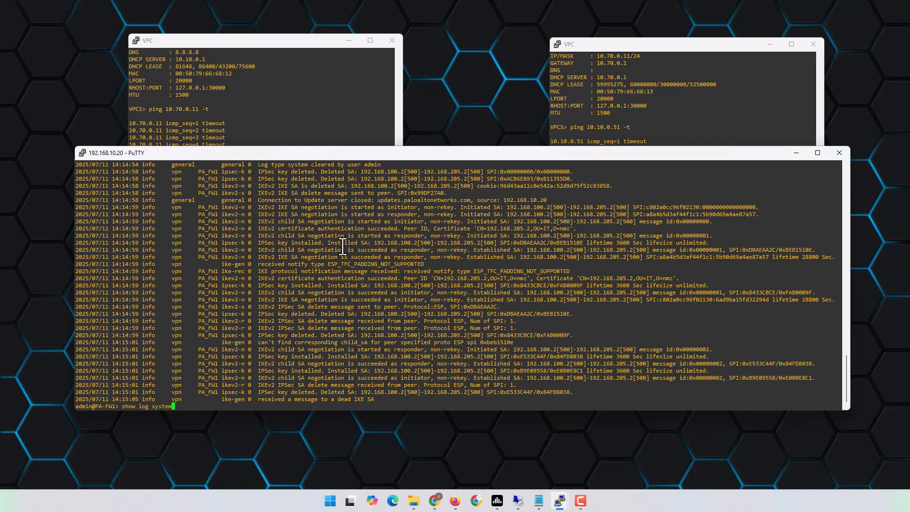
{"action": "key", "text": "Up"}
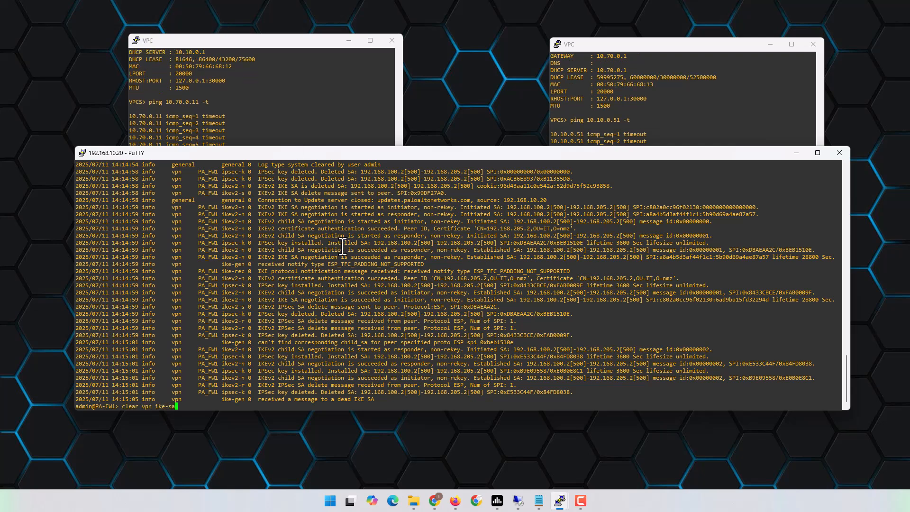
{"action": "key", "text": "Return"}
{"action": "left_click", "coordinate": [599, 100]}
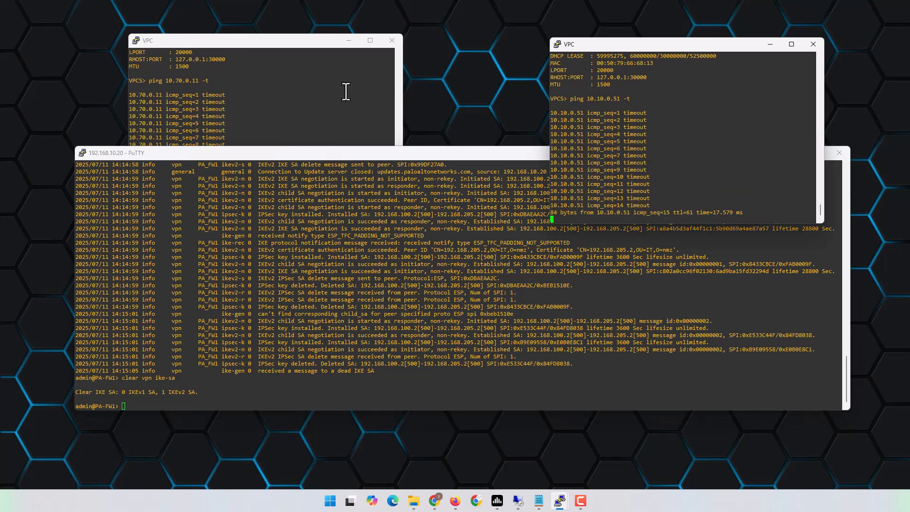
{"action": "left_click", "coordinate": [325, 102]}
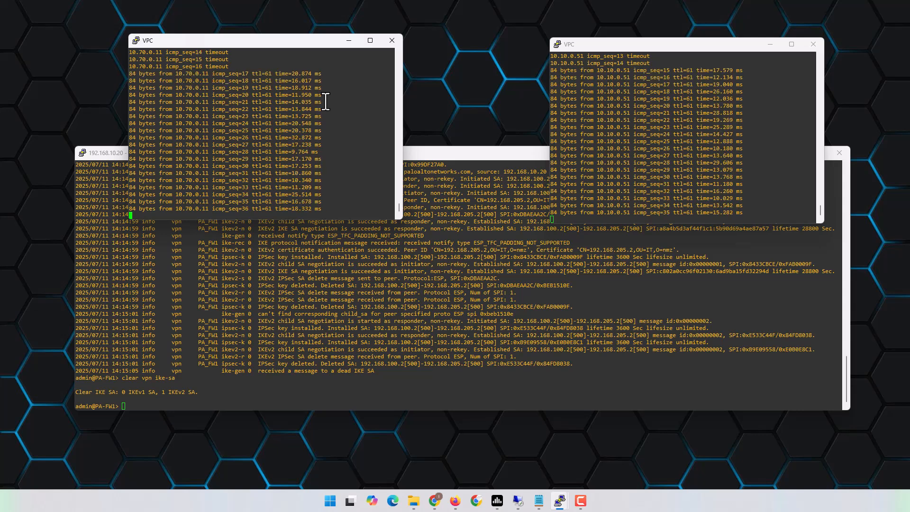
- Rerun 'show log system' and highlight the latest IKEv2 'succeeded' entry and its Established SA details
{"action": "left_click", "coordinate": [388, 311]}
{"action": "type", "text": "show log system"}
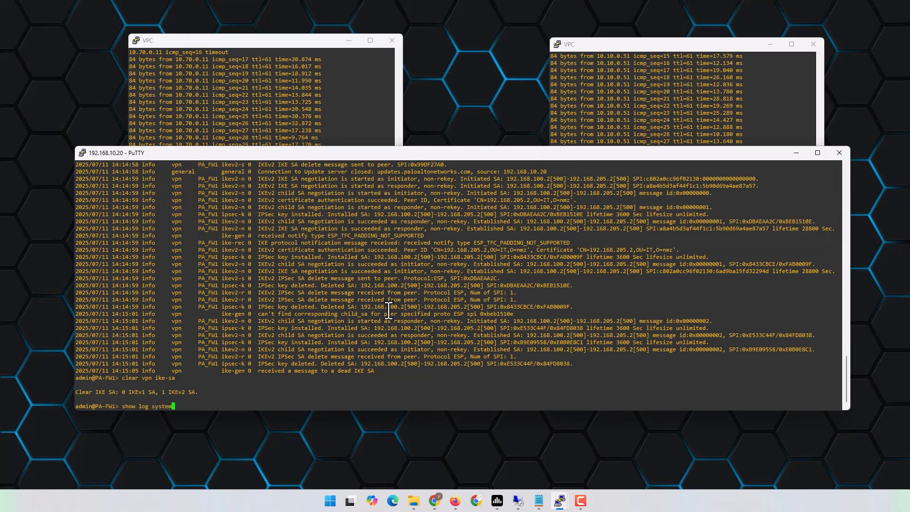
{"action": "key", "text": "Return"}
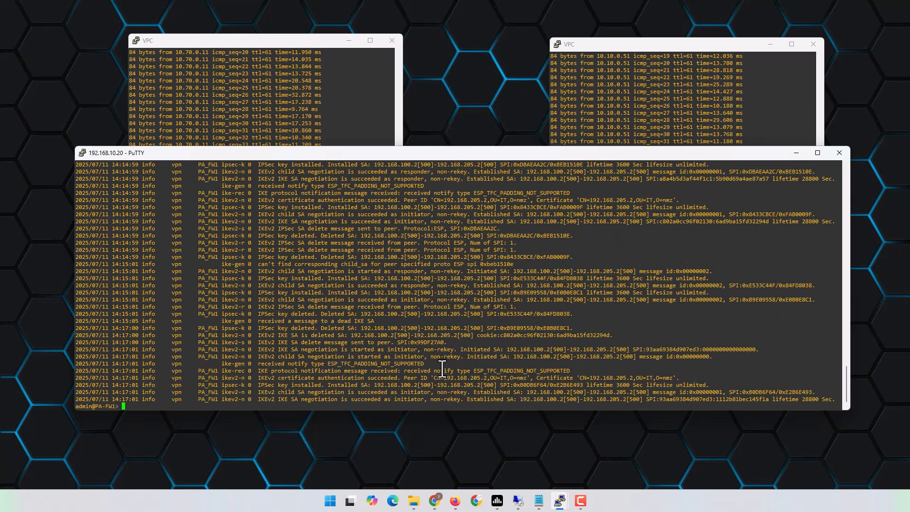
{"action": "left_click_drag", "start_coordinate": [352, 399], "coordinate": [377, 399]}
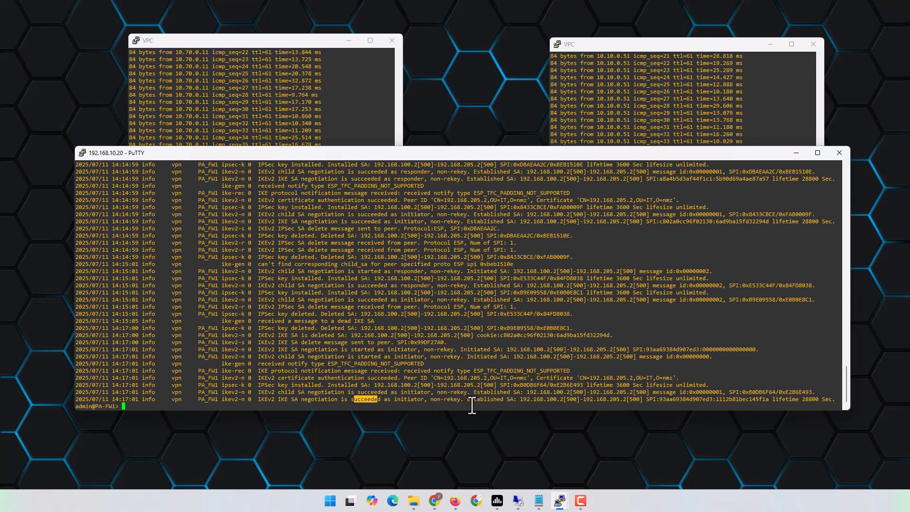
{"action": "left_click_drag", "start_coordinate": [468, 399], "coordinate": [684, 400]}
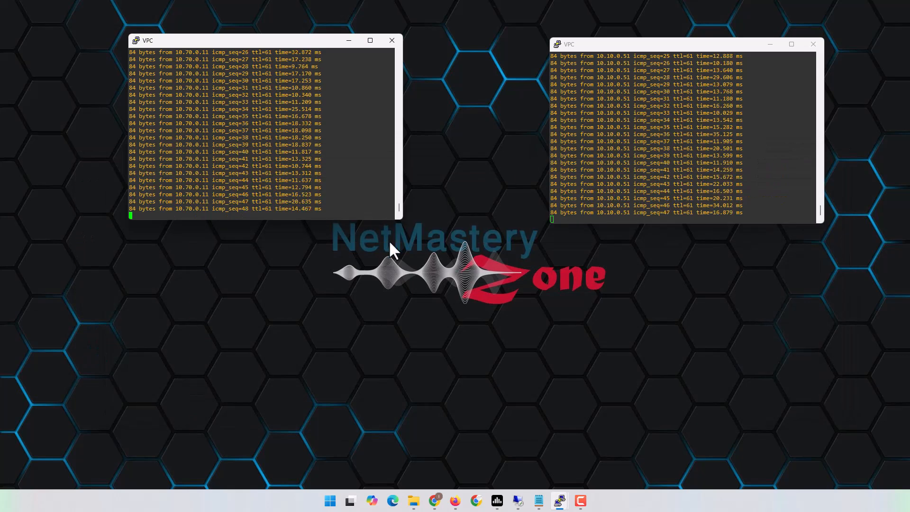
- In Chrome, view the IPSec Tunnels lists on PA-FW2 and then PA-FW1
{"action": "left_click", "coordinate": [435, 502]}
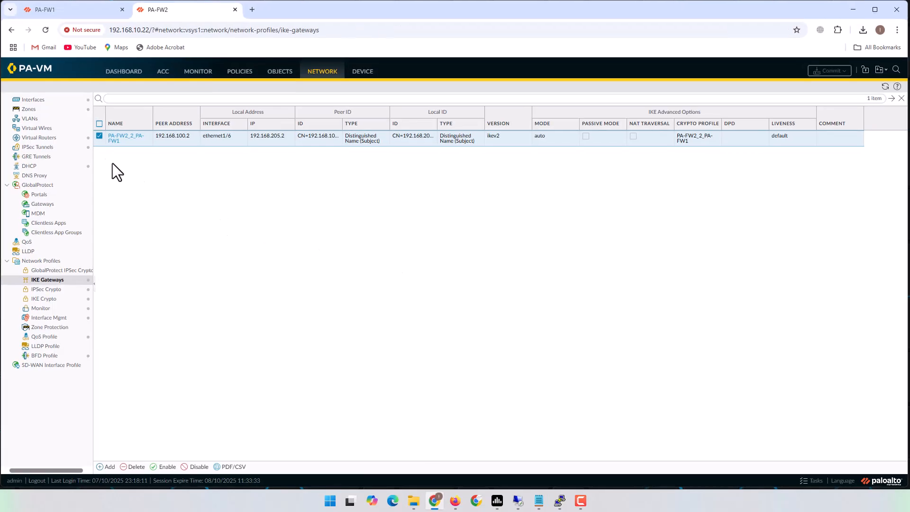
{"action": "left_click", "coordinate": [37, 147]}
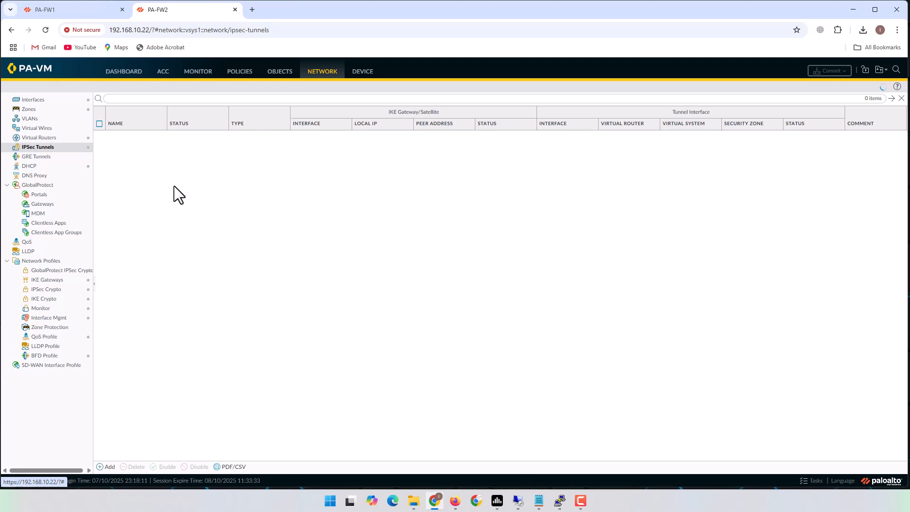
{"action": "left_click", "coordinate": [62, 9]}
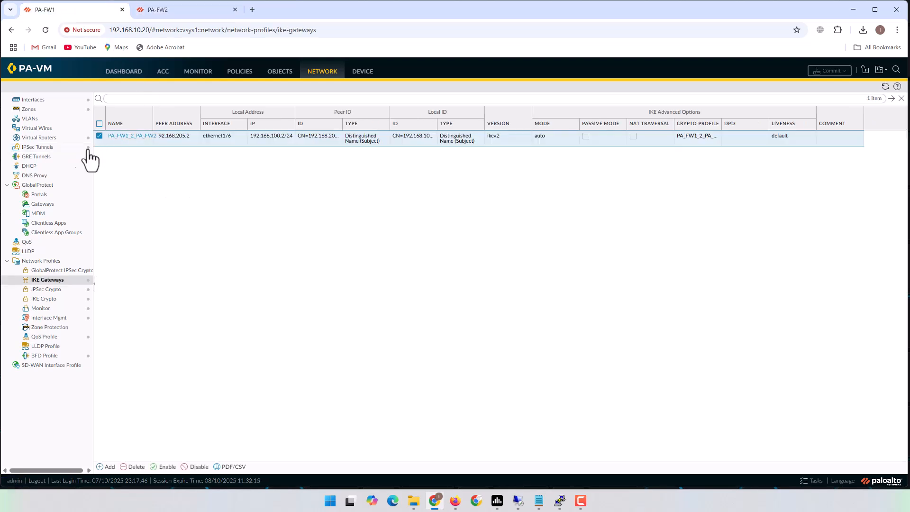
{"action": "left_click", "coordinate": [44, 148]}
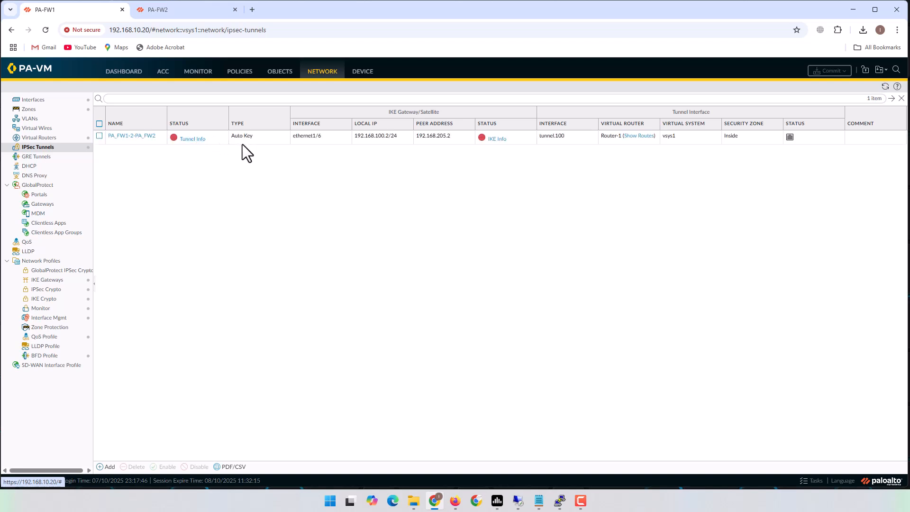
- Review the PA_FW1-2-PA_FW2 Tunnel Info statistics in a widened dialog, then close it
{"action": "left_click", "coordinate": [201, 142]}
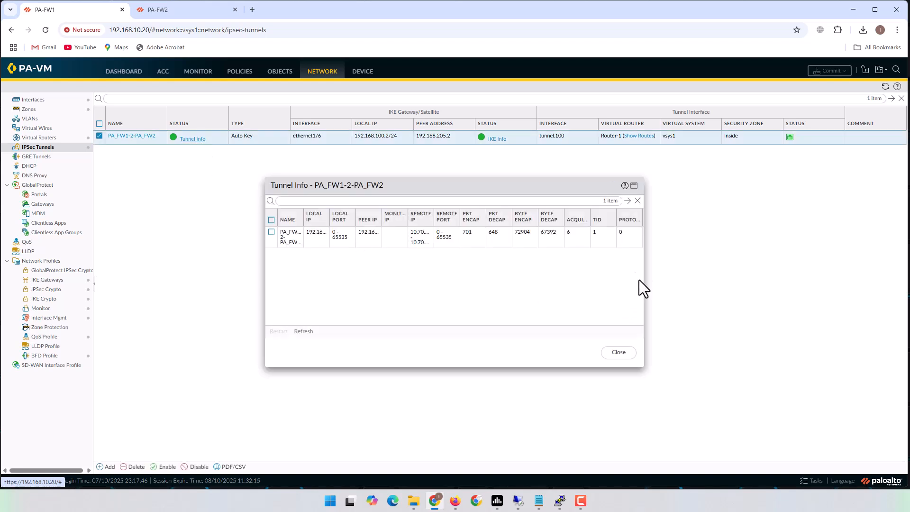
{"action": "left_click_drag", "start_coordinate": [643, 277], "coordinate": [859, 275]}
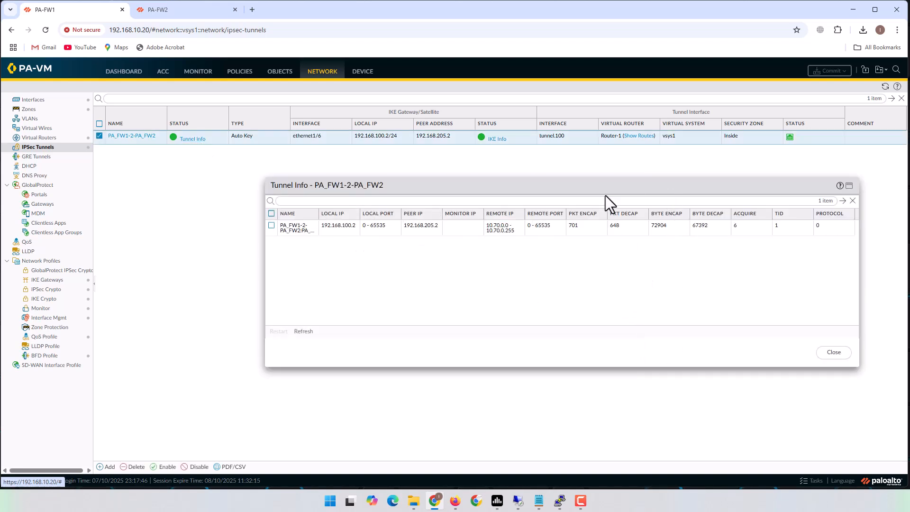
{"action": "left_click_drag", "start_coordinate": [588, 188], "coordinate": [514, 193]}
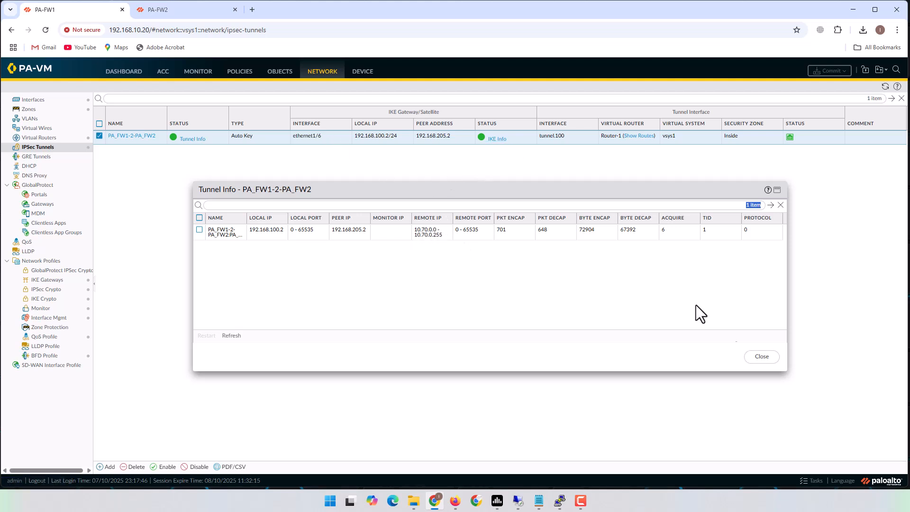
{"action": "left_click", "coordinate": [760, 358]}
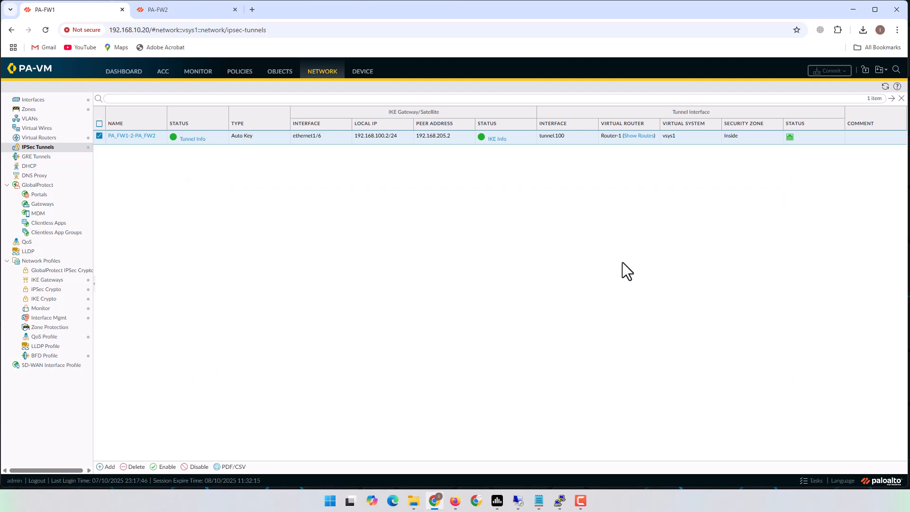
{"action": "left_click", "coordinate": [499, 141]}
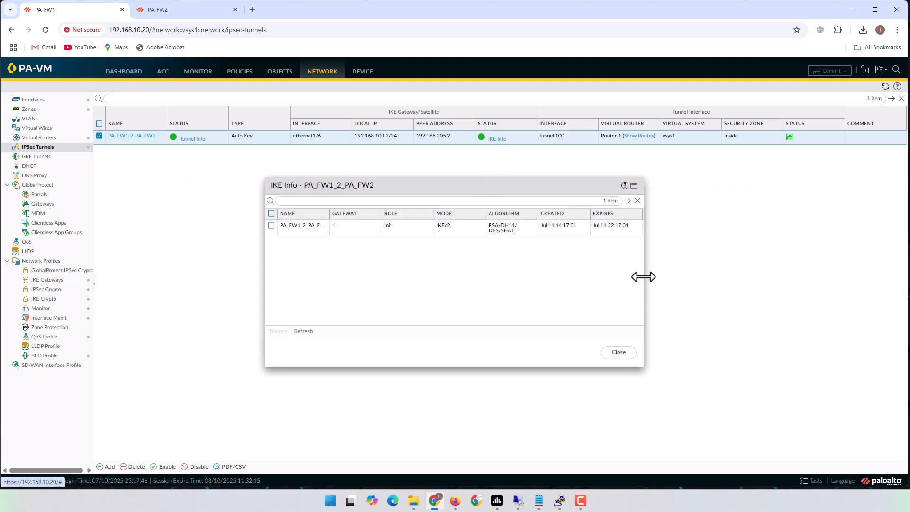
{"action": "left_click_drag", "start_coordinate": [642, 277], "coordinate": [805, 278]}
{"action": "left_click_drag", "start_coordinate": [603, 185], "coordinate": [522, 185]}
{"action": "left_click", "coordinate": [448, 229]}
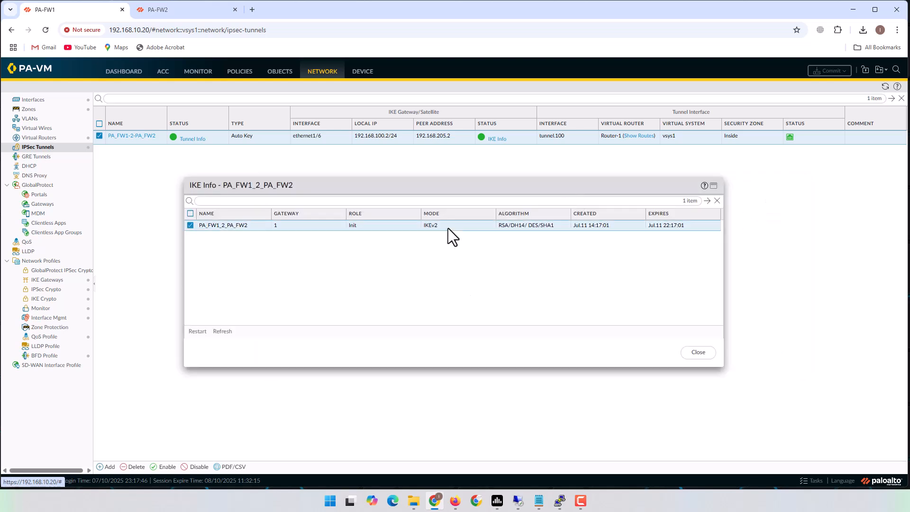
{"action": "left_click", "coordinate": [698, 352]}
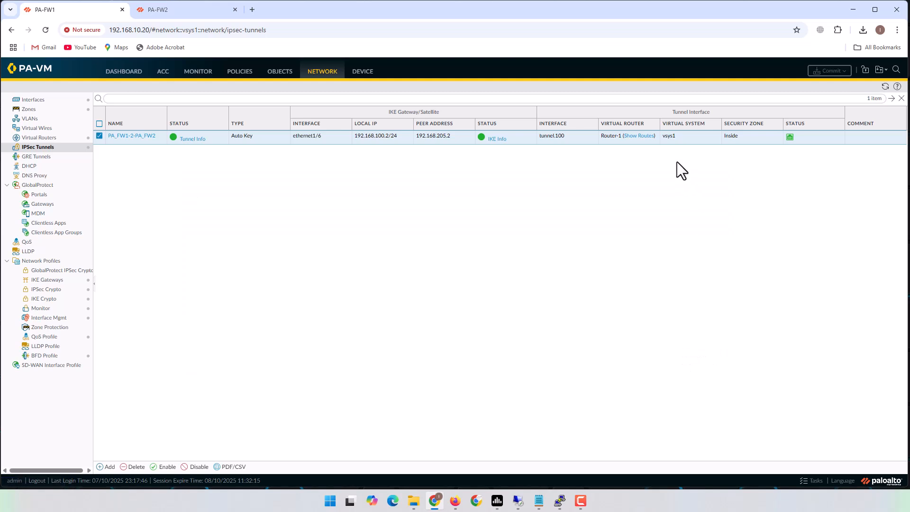
{"action": "left_click", "coordinate": [639, 137]}
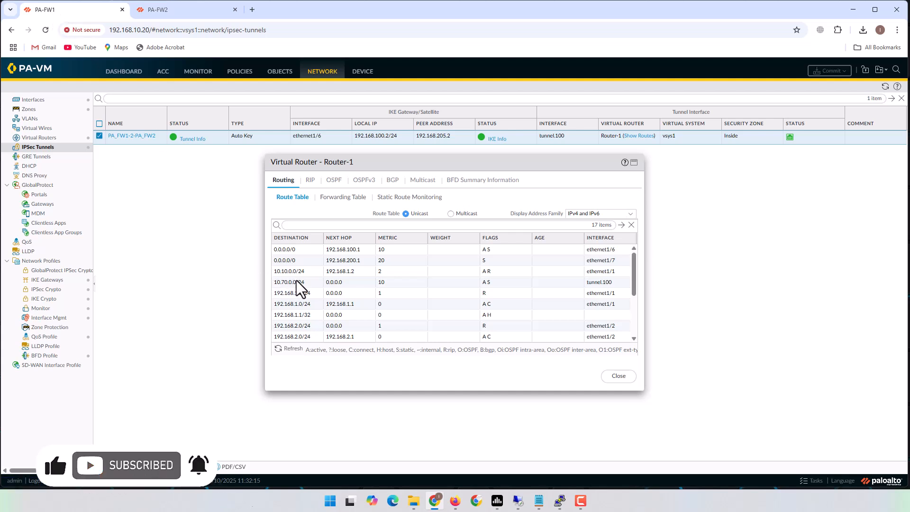
{"action": "left_click", "coordinate": [291, 272]}
{"action": "left_click", "coordinate": [289, 282]}
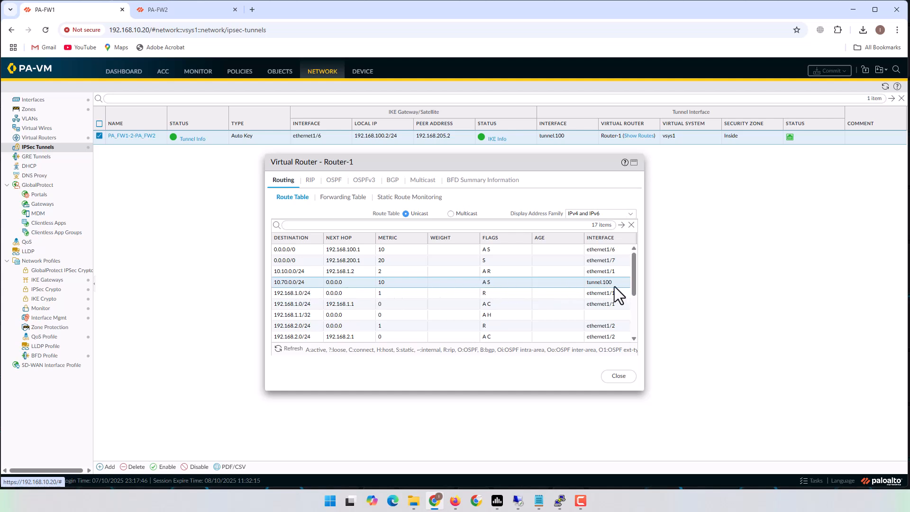
- Close the route table and minimize Chrome and the EVE topology to reveal both VPC ping consoles
{"action": "left_click", "coordinate": [617, 377]}
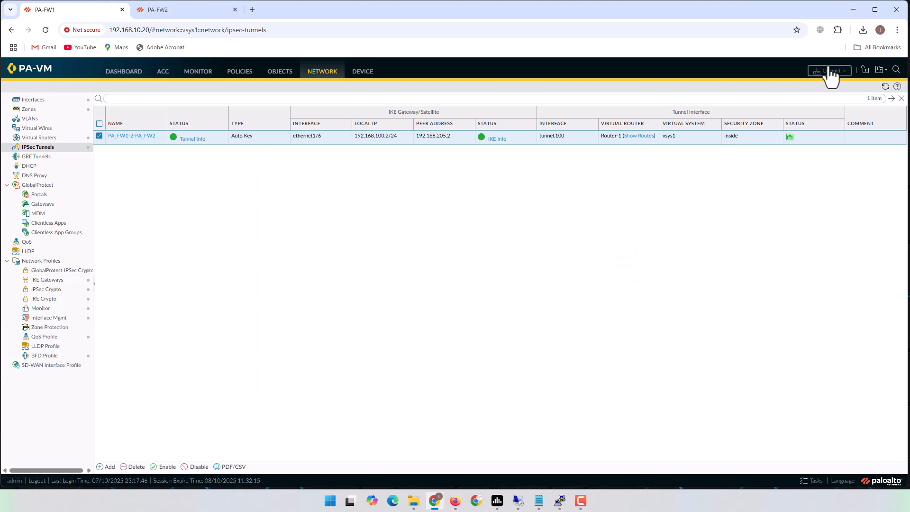
{"action": "left_click", "coordinate": [856, 10]}
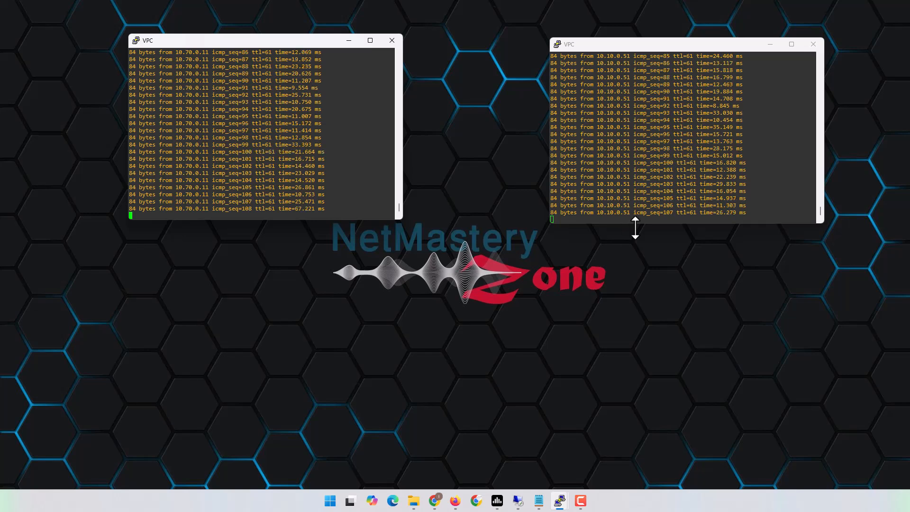
{"action": "left_click", "coordinate": [456, 502]}
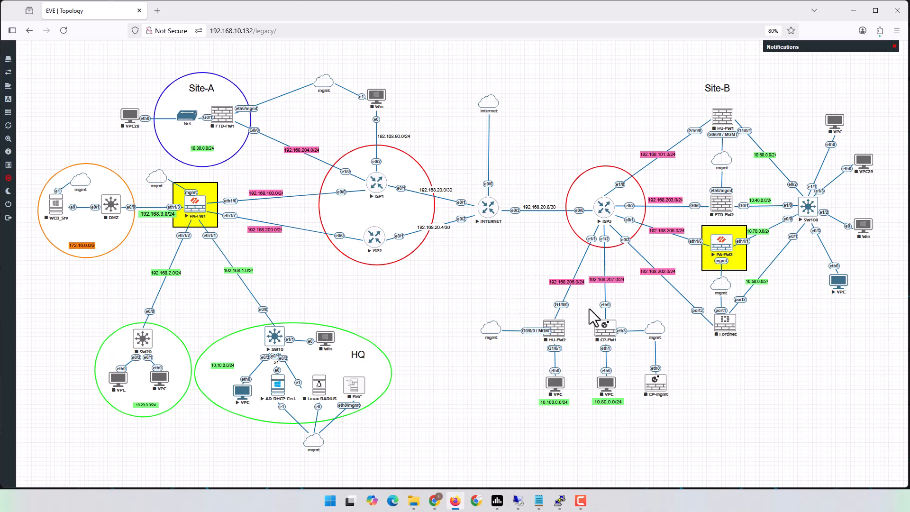
{"action": "left_click", "coordinate": [854, 10]}
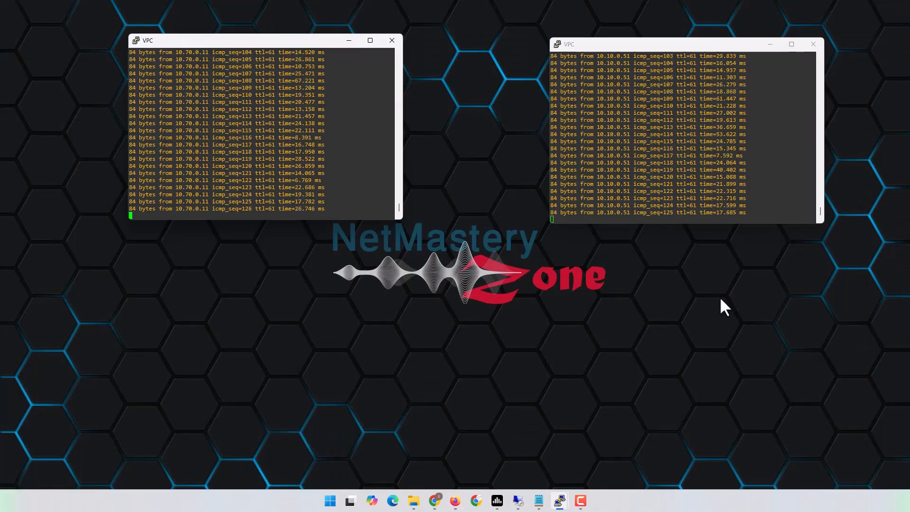